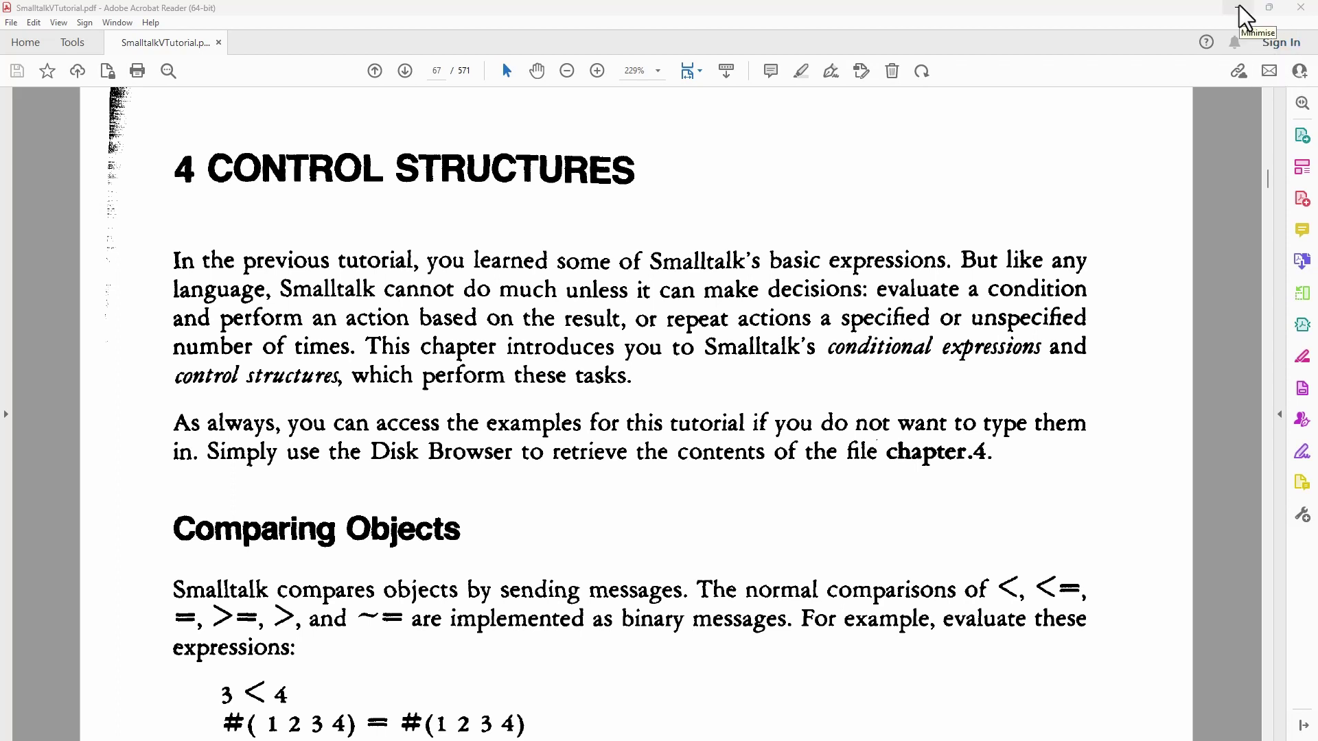
View Integer's < and + method sources in the System Browser, then return to Chapter 4.
left_click(1239, 9)
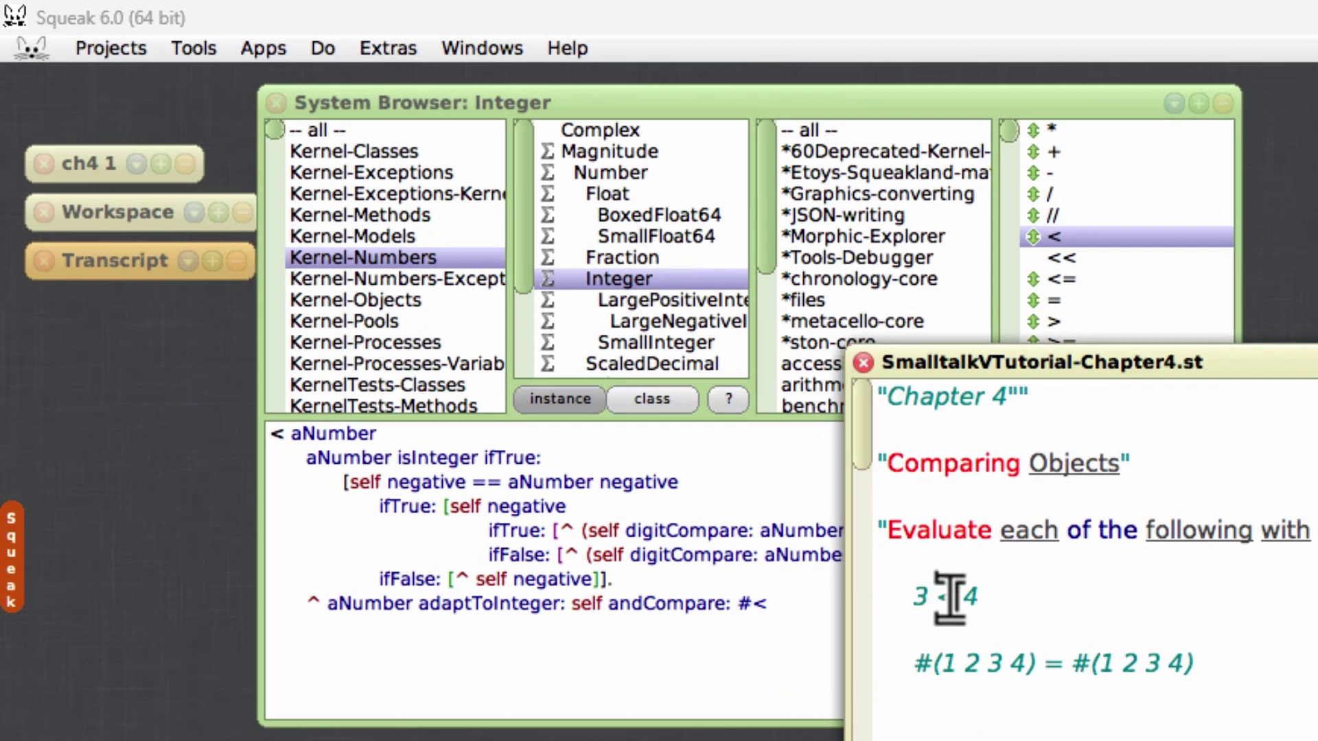
double_click(945, 595)
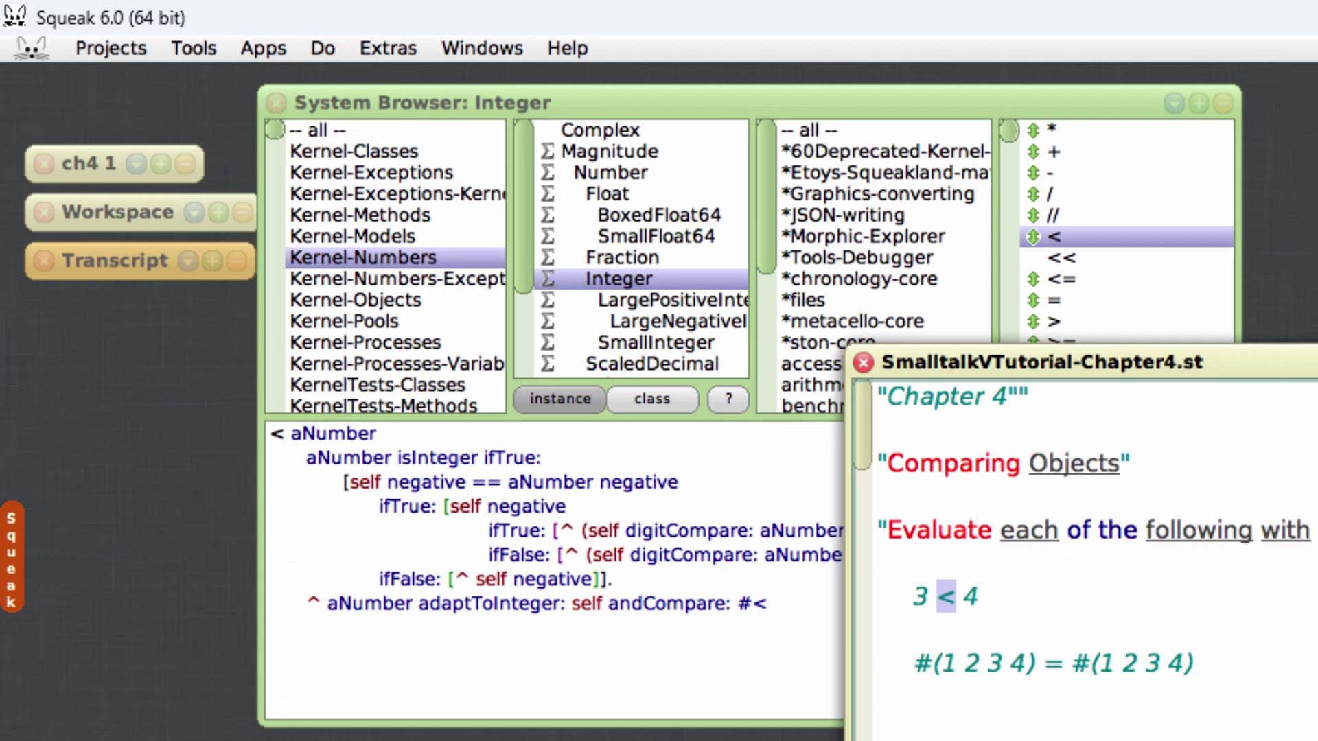
left_click(1065, 248)
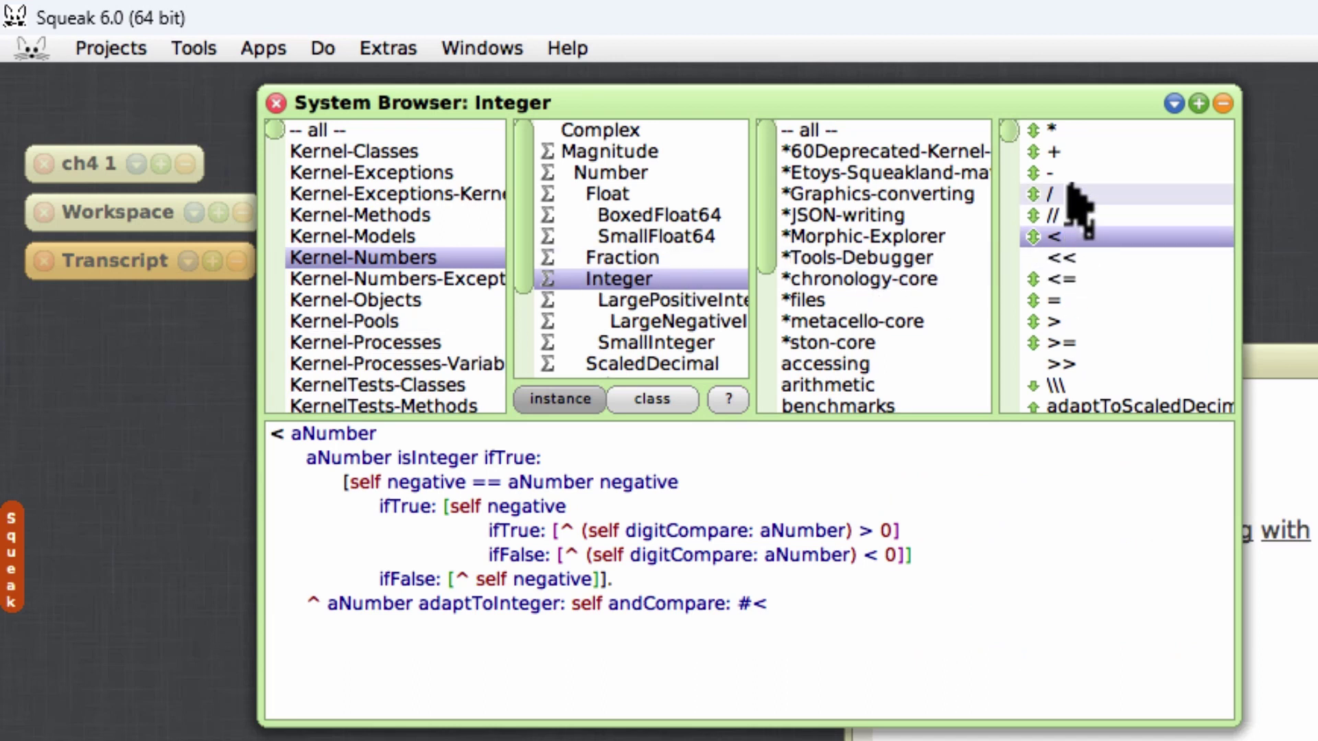
left_click(1060, 153)
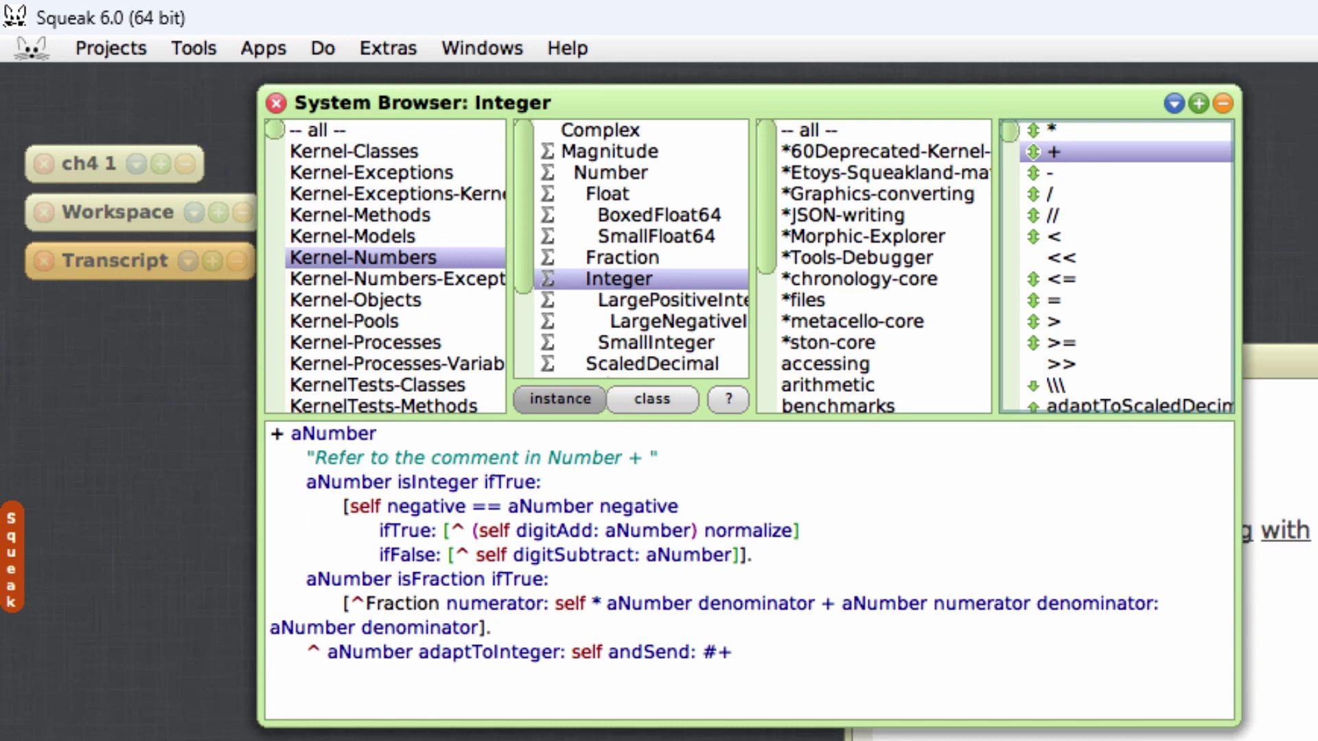
left_click(1277, 464)
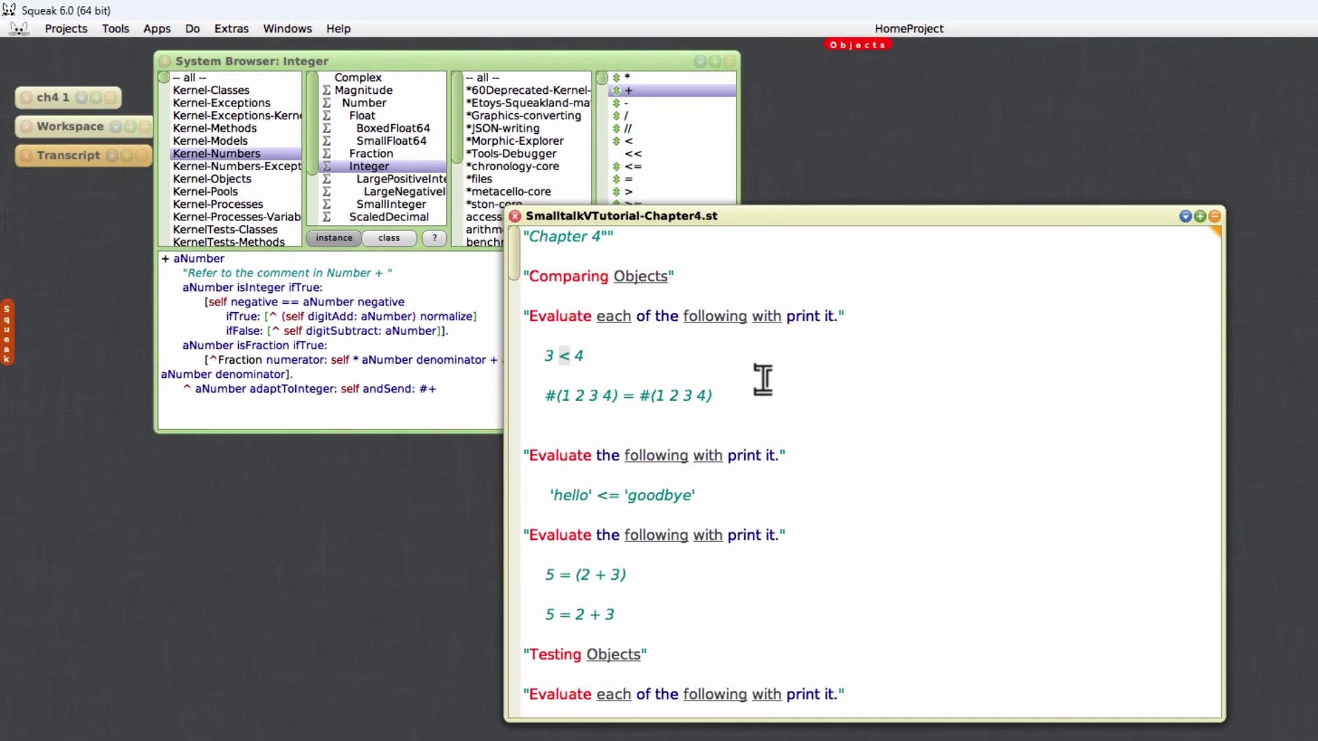
Print 3 < 4 to get true, then clear the result.
right_click(623, 358)
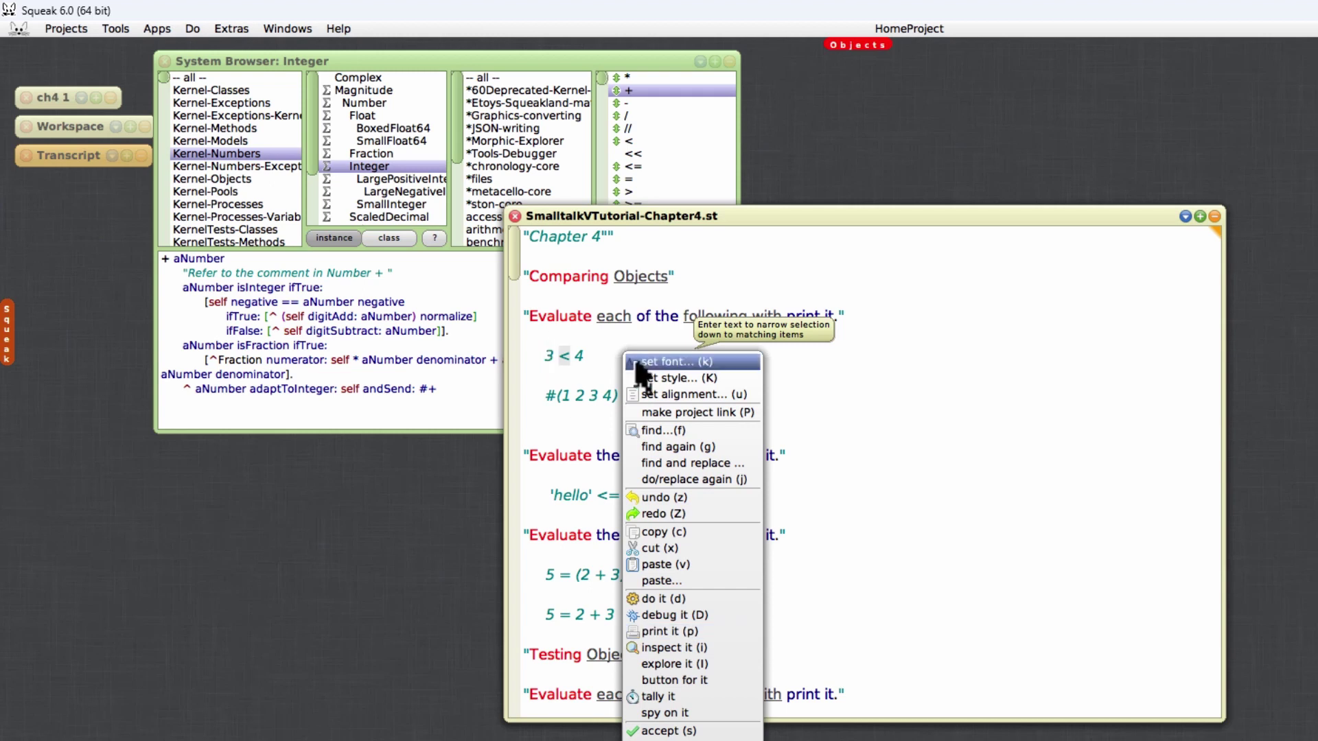
left_click(608, 365)
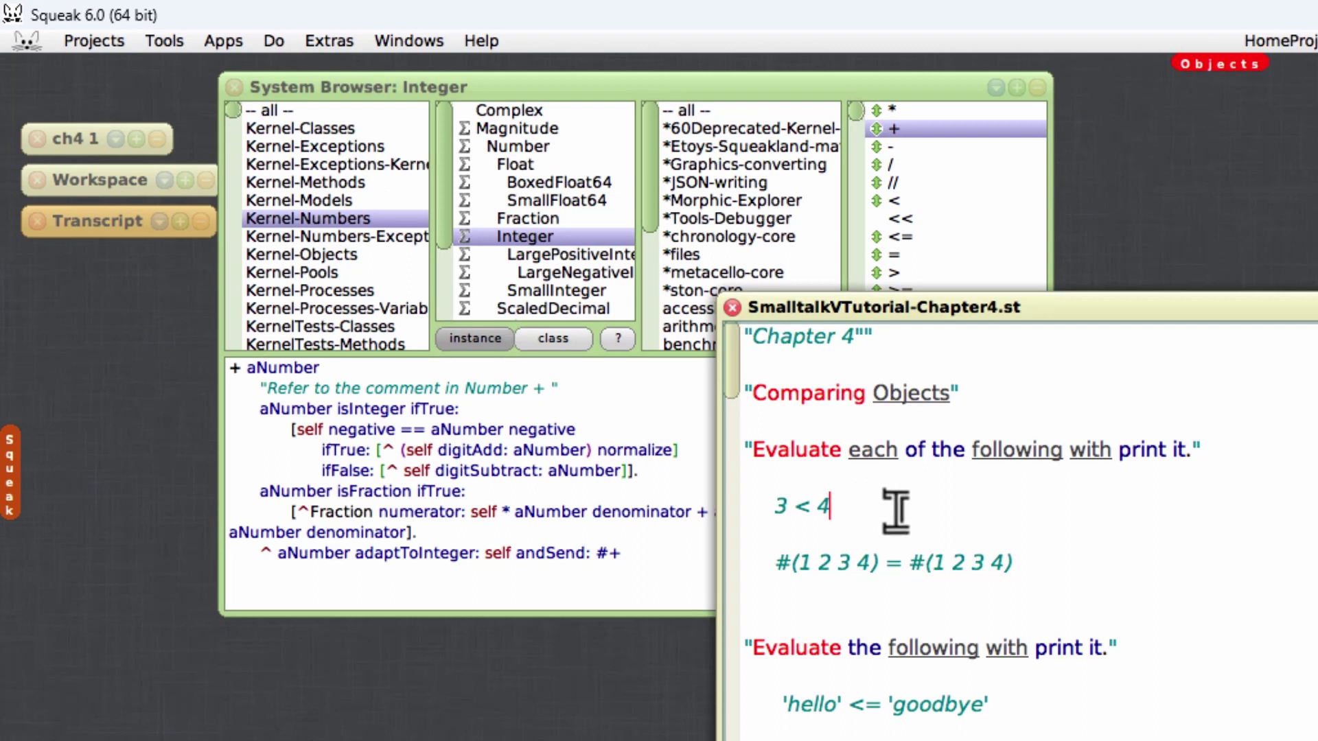
key("ctrl+p")
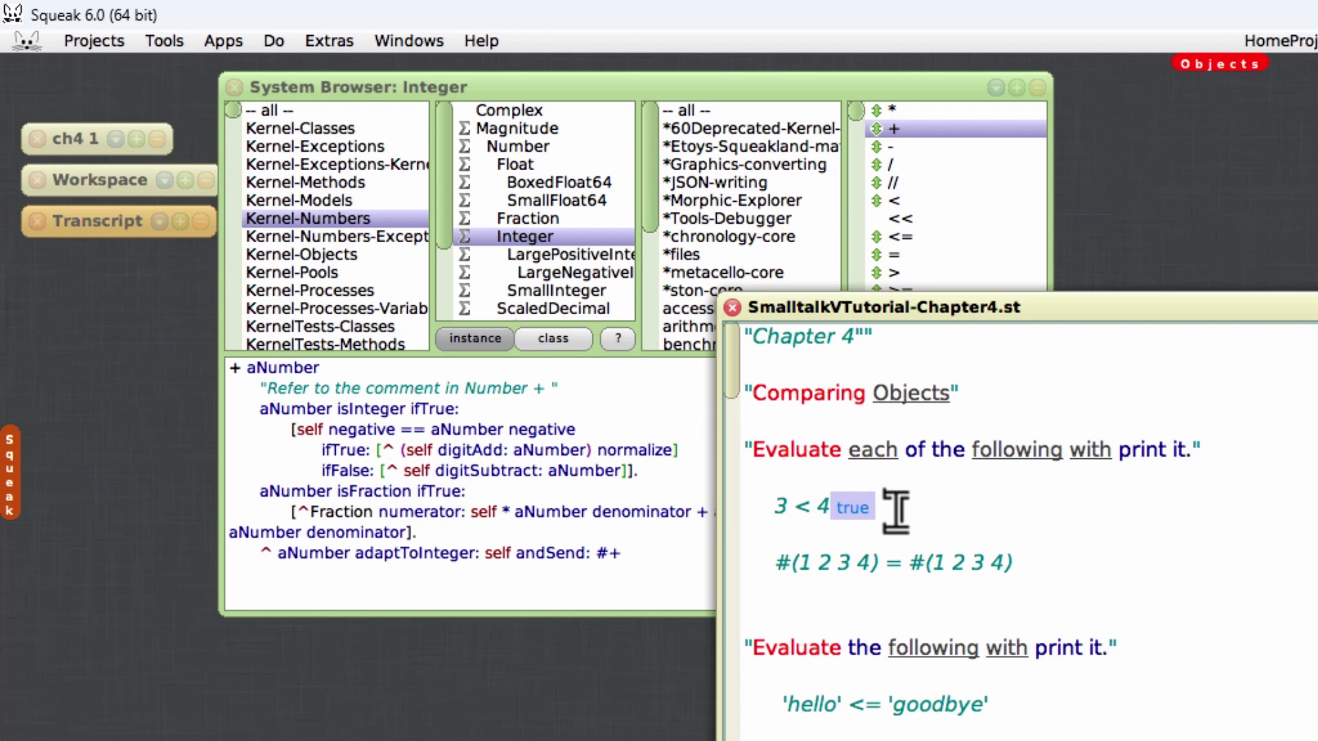
key("BackSpace")
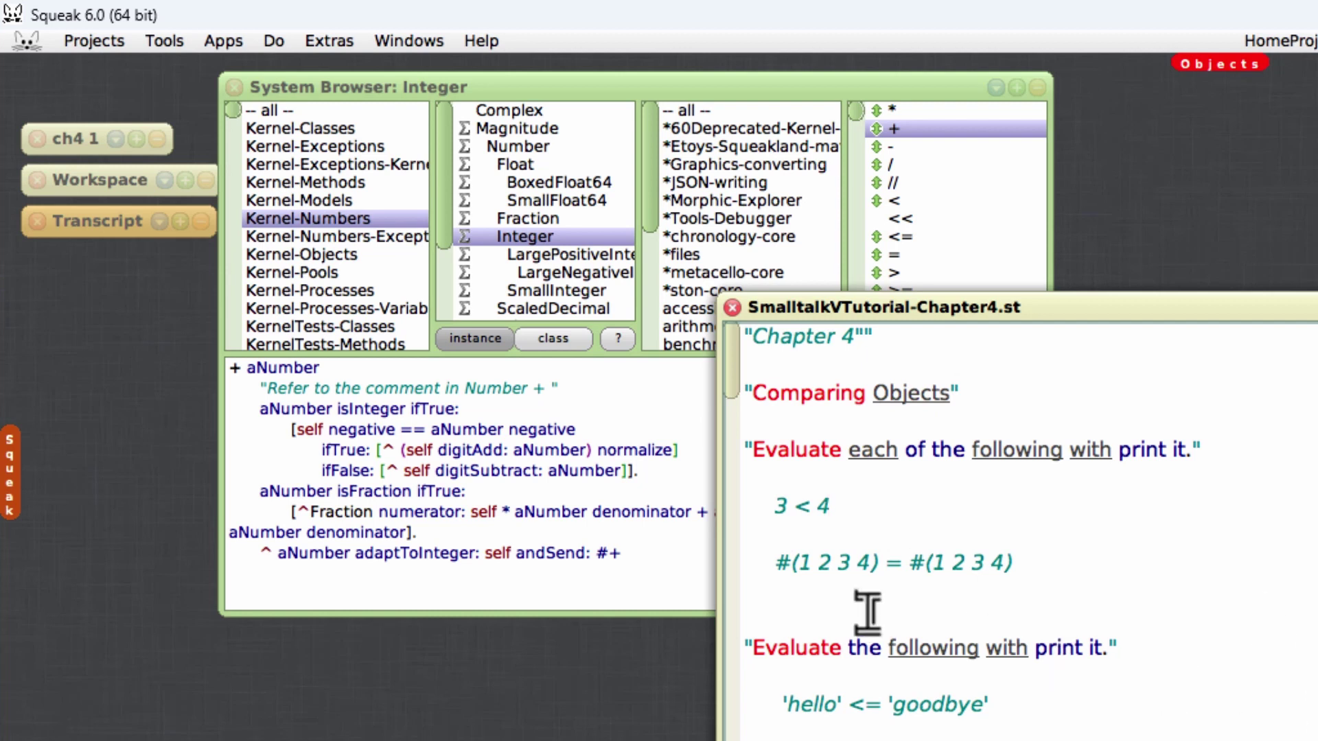
Print the #(1 2 3 4) array equality, which answers true, and clear it.
left_click_drag(774, 564, 1050, 565)
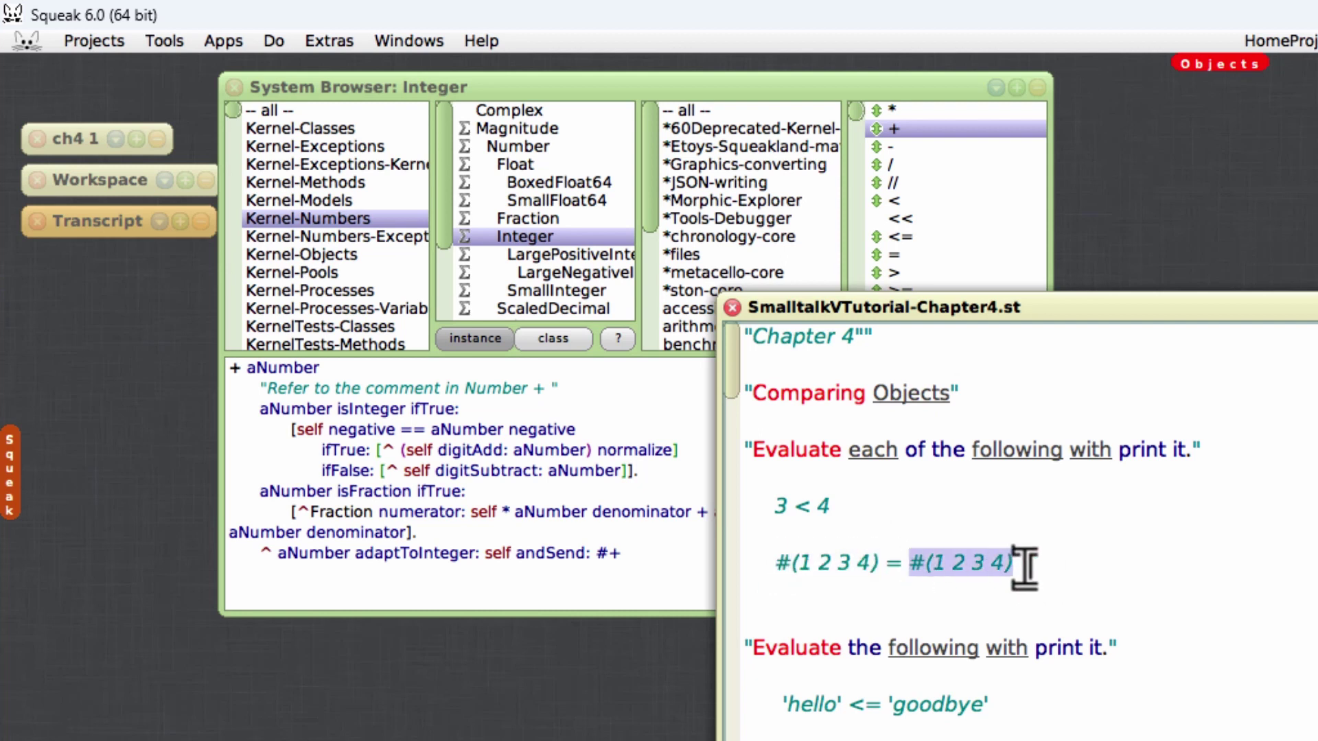
left_click(1050, 561)
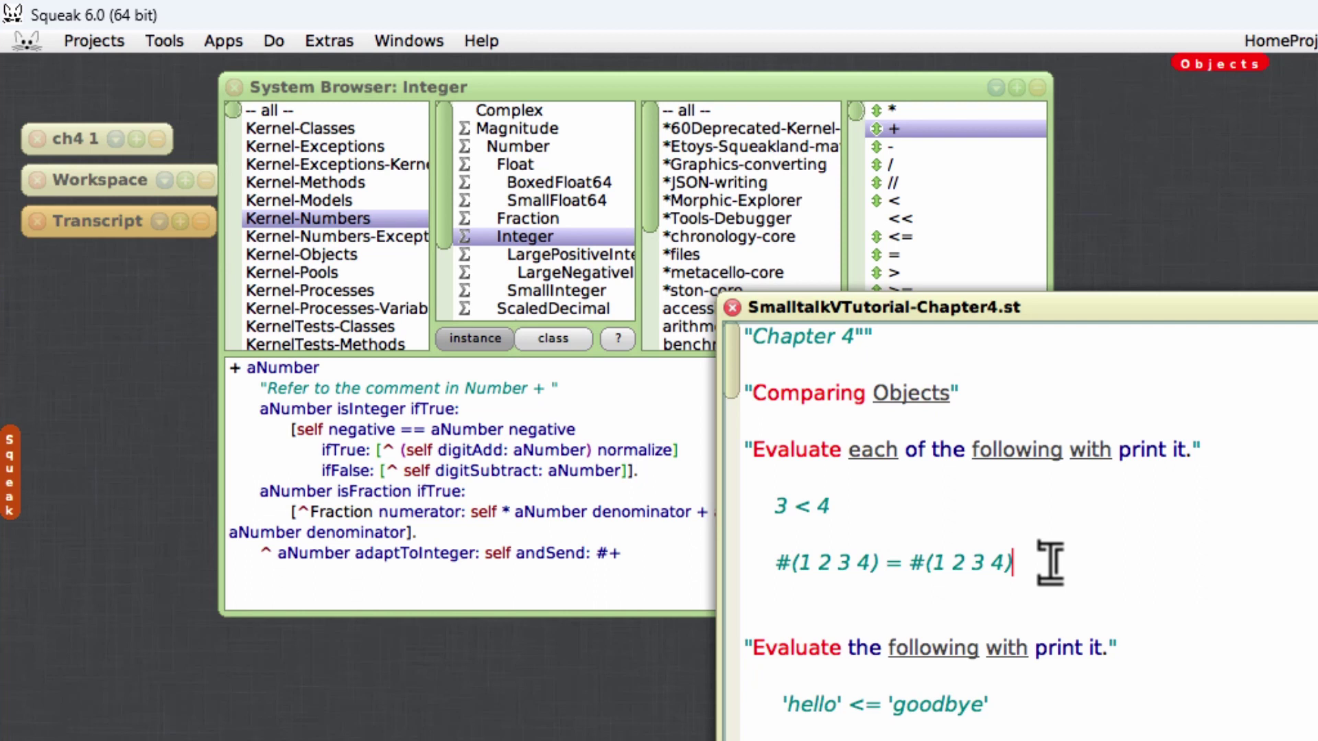
key("ctrl+p")
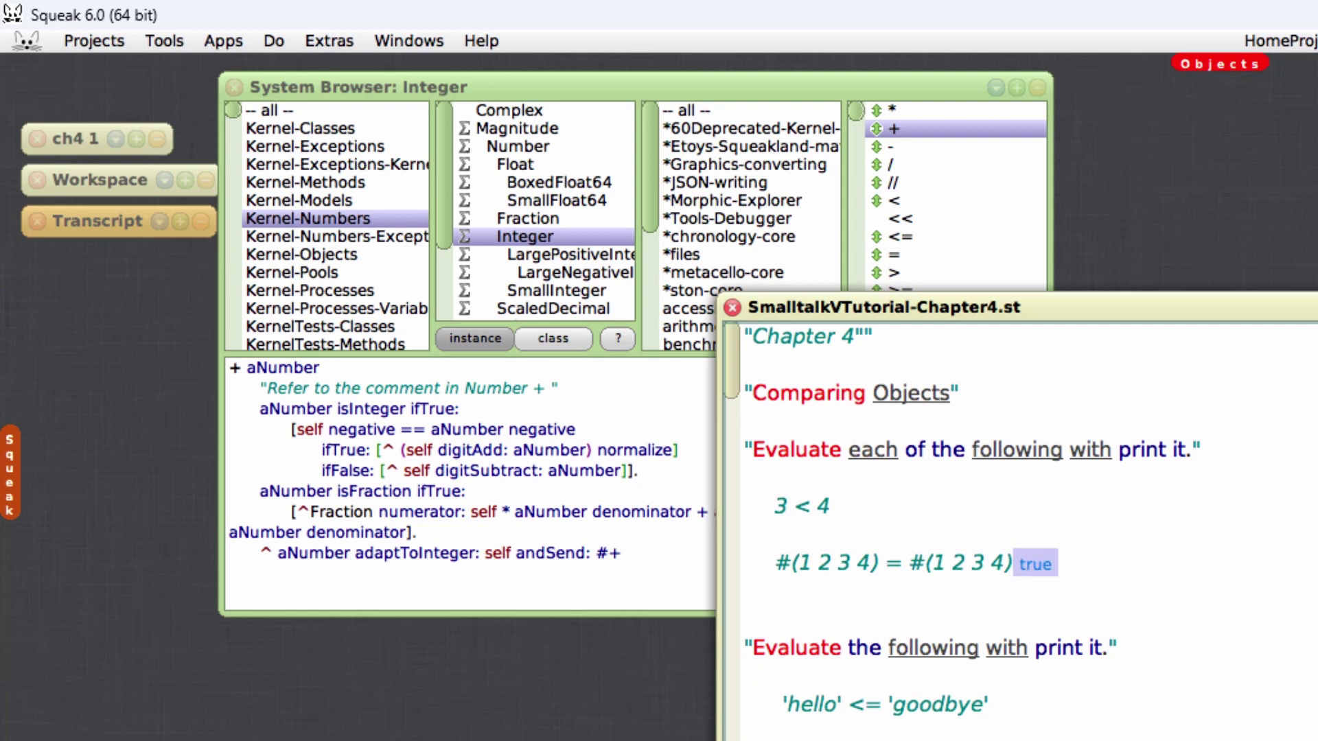
key("BackSpace")
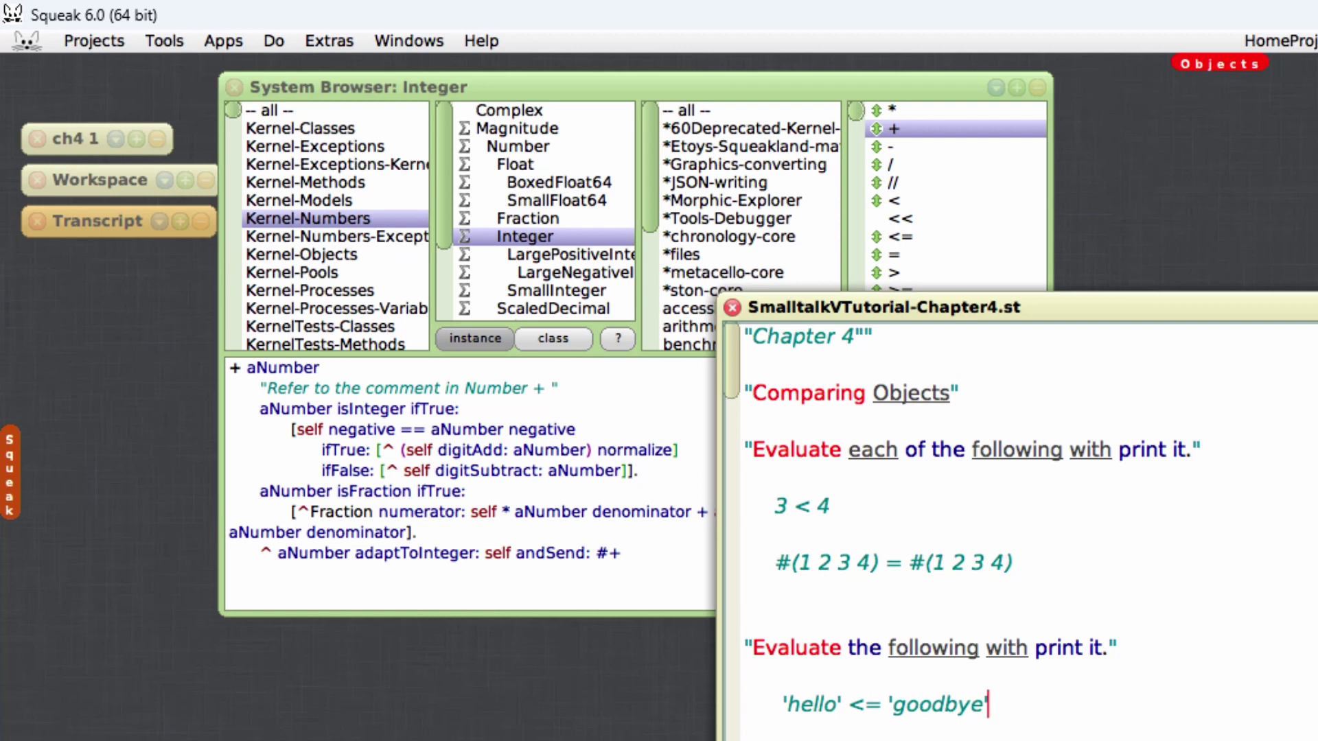
Print 'hello' <= 'goodbye' (false), then retry the comparison with 'ahello'.
key("ctrl+p")
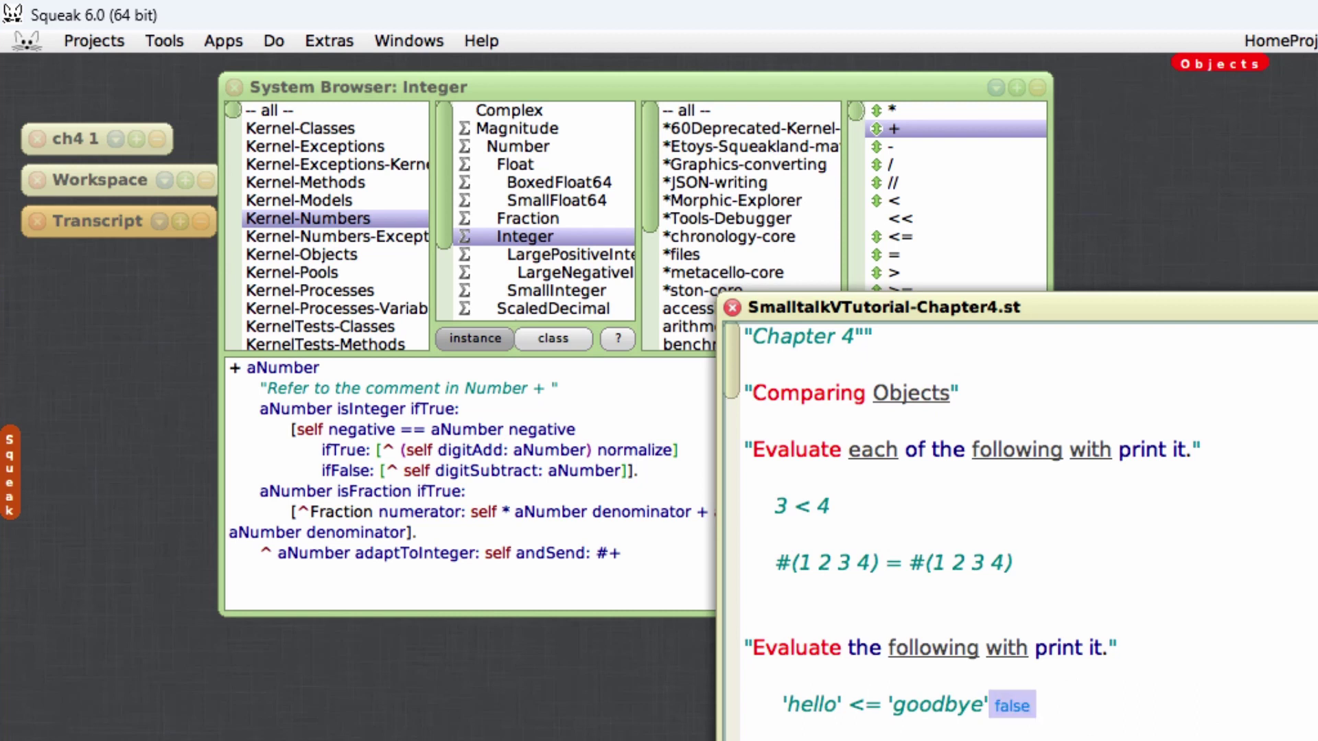
key("BackSpace")
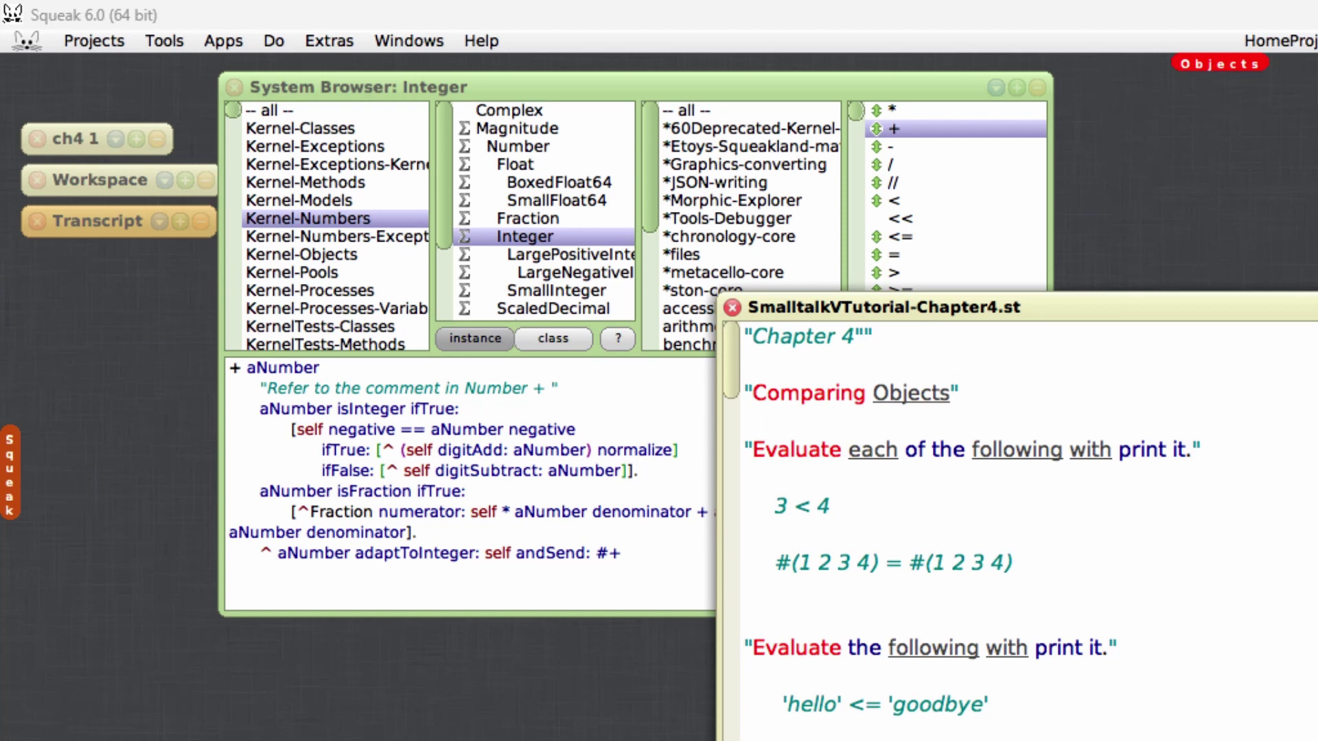
left_click(787, 707)
type("a")
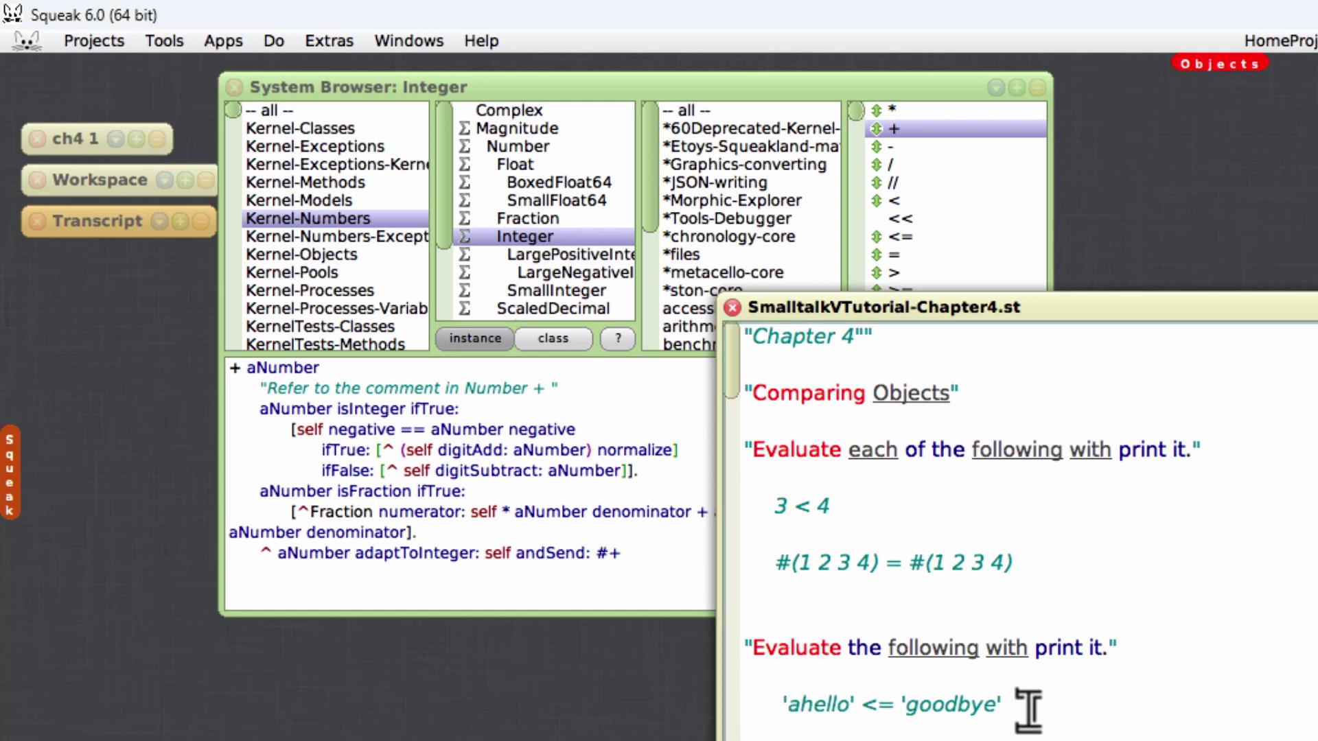
key("ctrl+p")
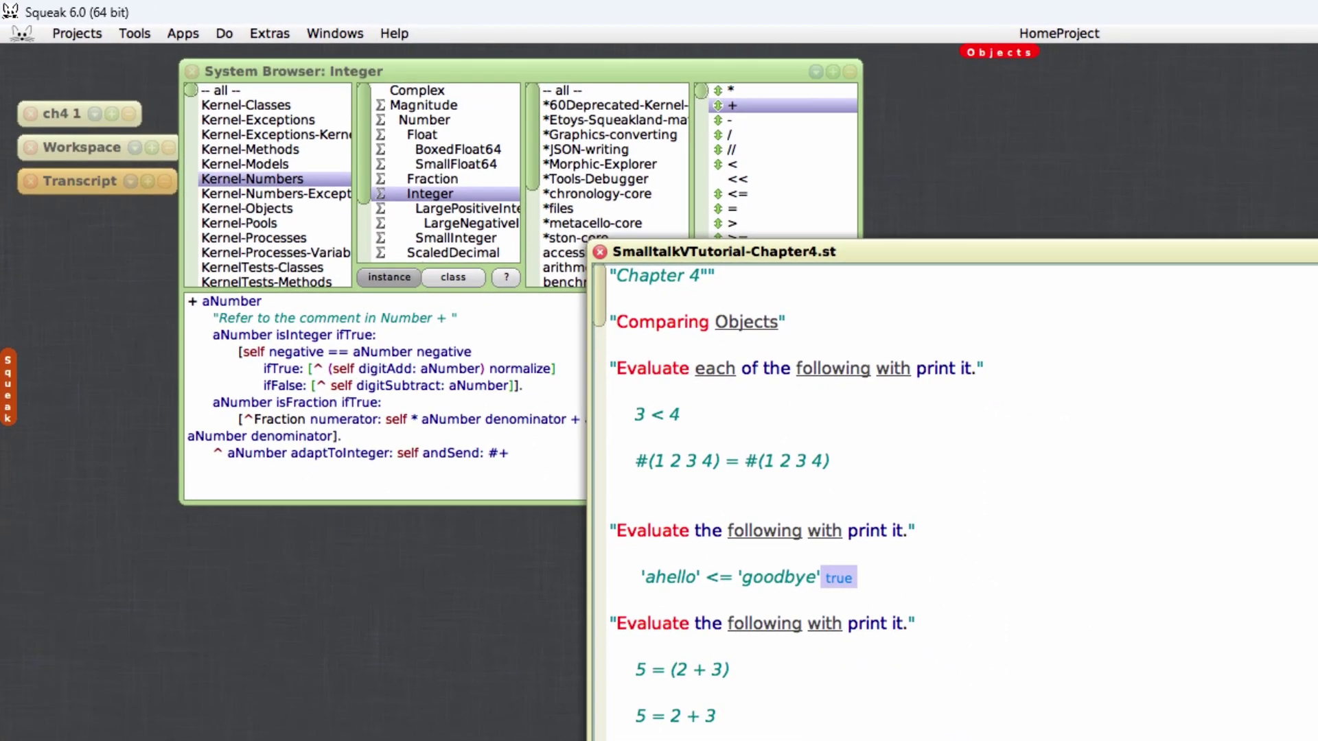
key("BackSpace")
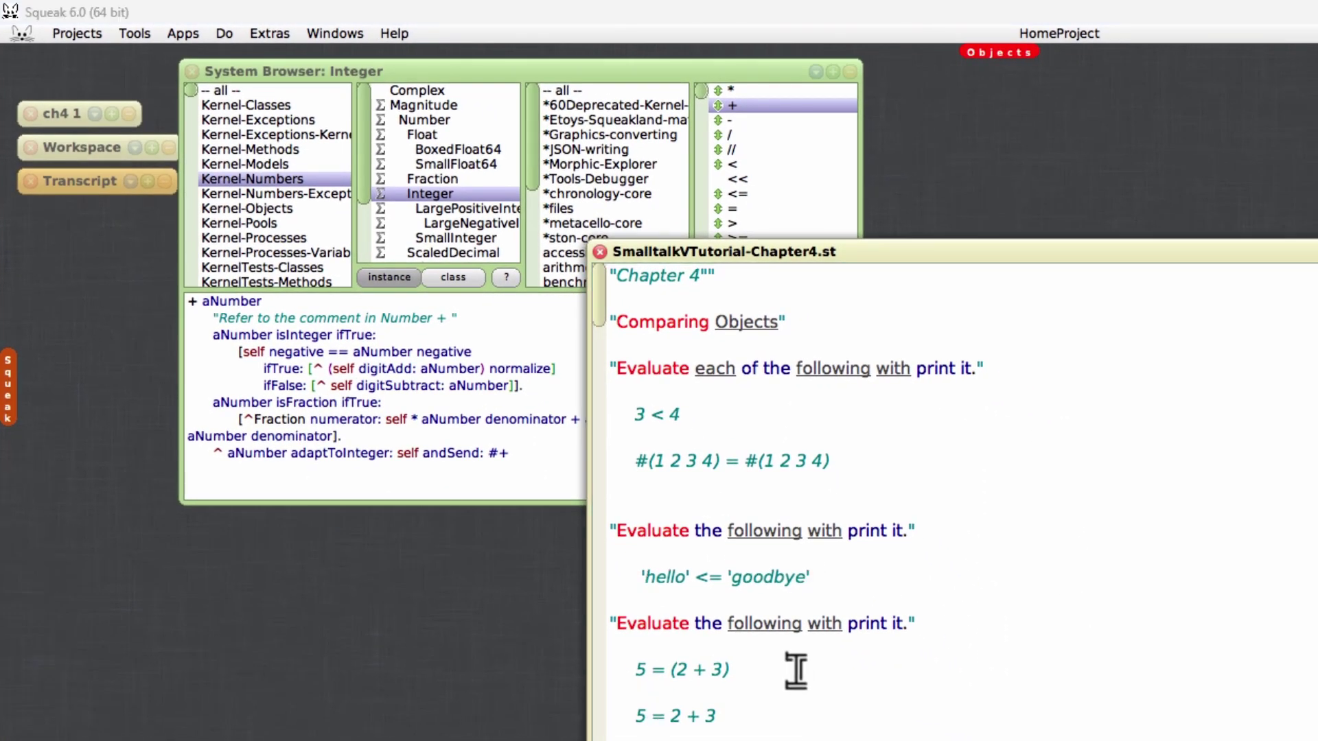
Print true for 5 = (2 + 3), then dismiss the error raised by 5 = 2 + 3.
left_click(795, 669)
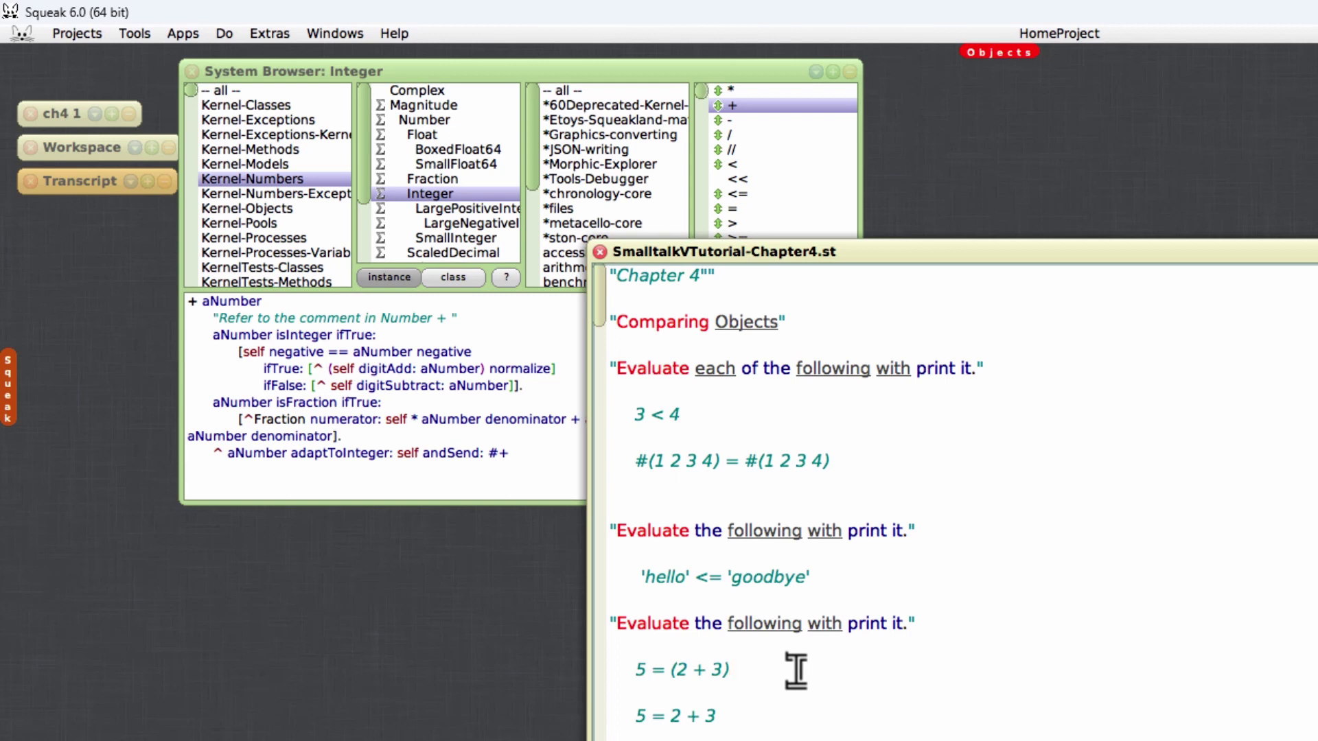
key("alt+p")
key("BackSpace")
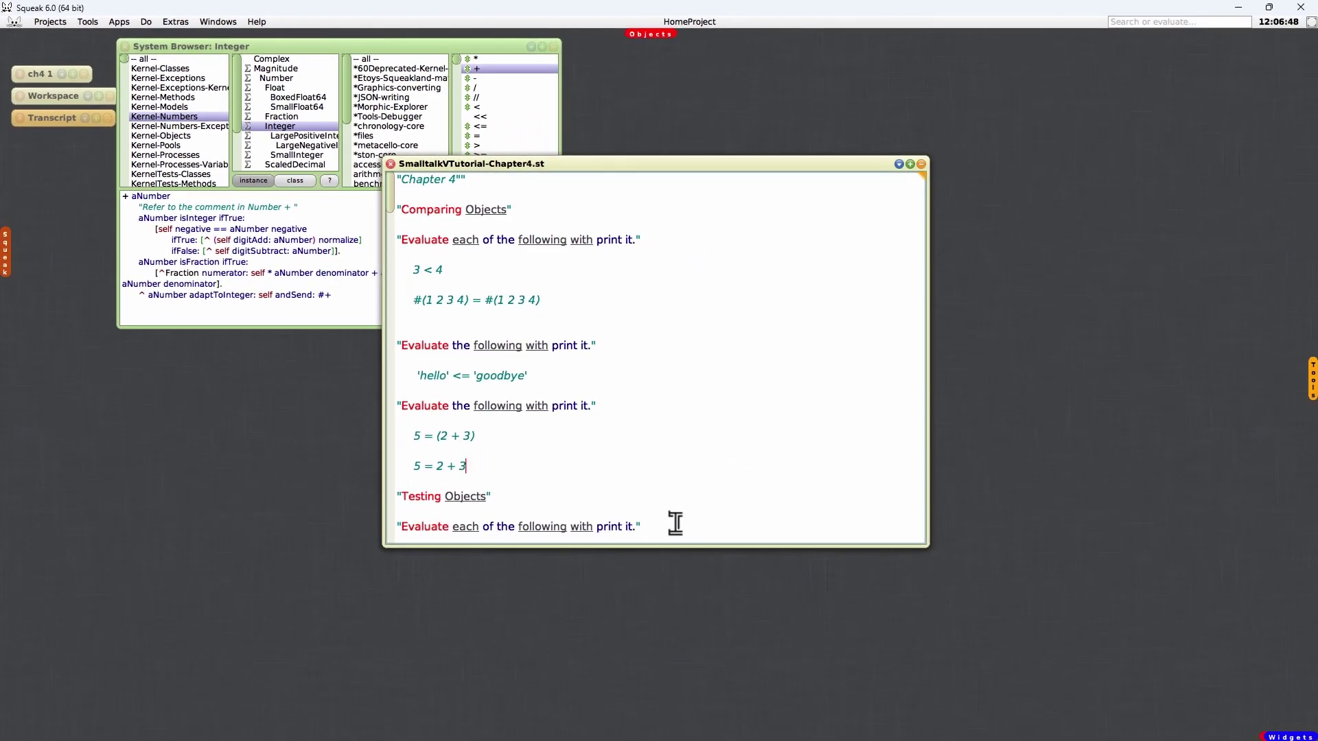
key("alt+p")
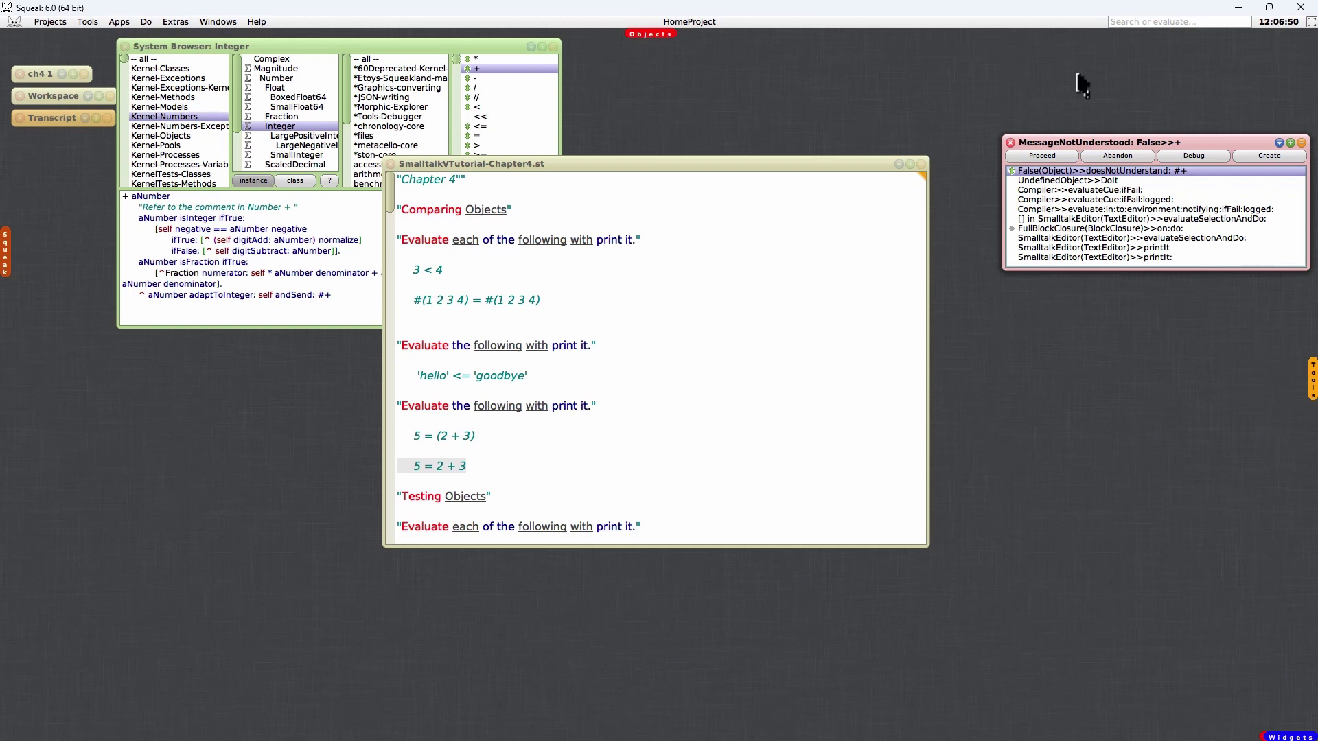
mouse_move(1131, 142)
left_mouse_down()
mouse_move(649, 427)
mouse_move(678, 349)
left_mouse_up()
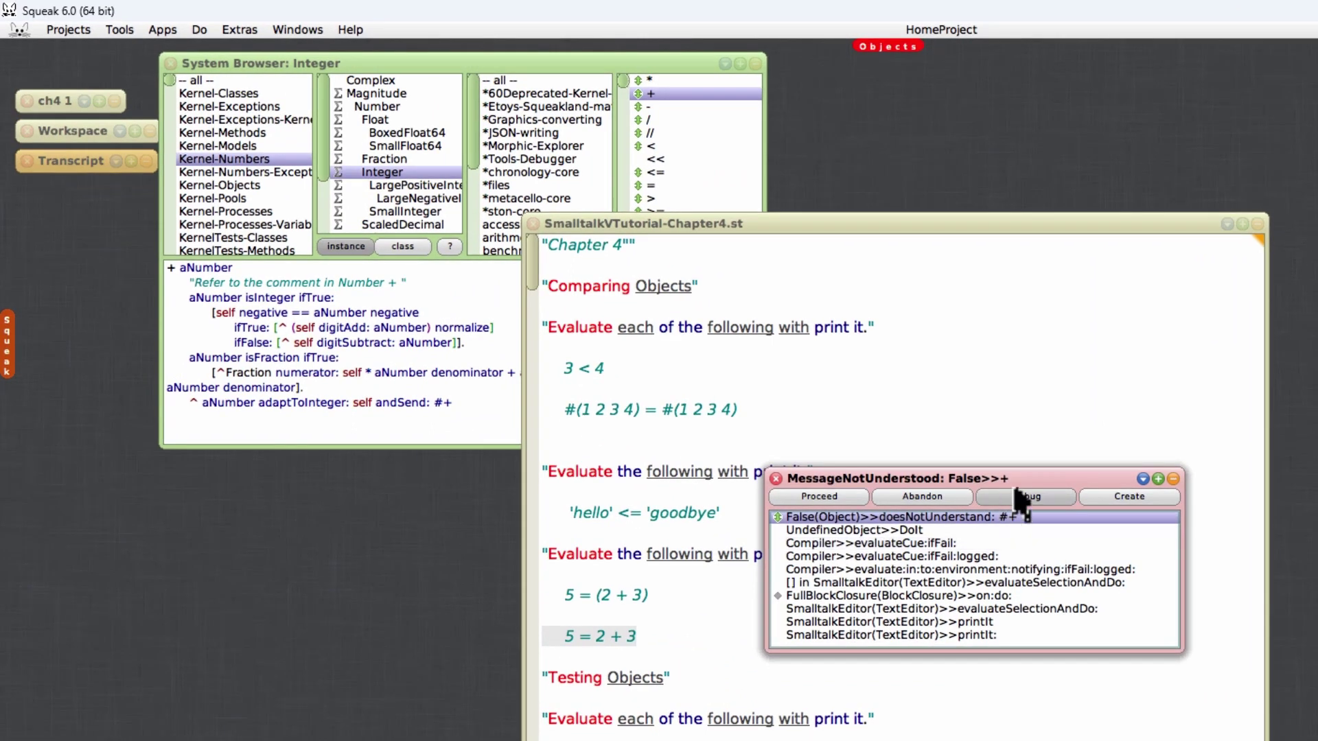
left_click(776, 479)
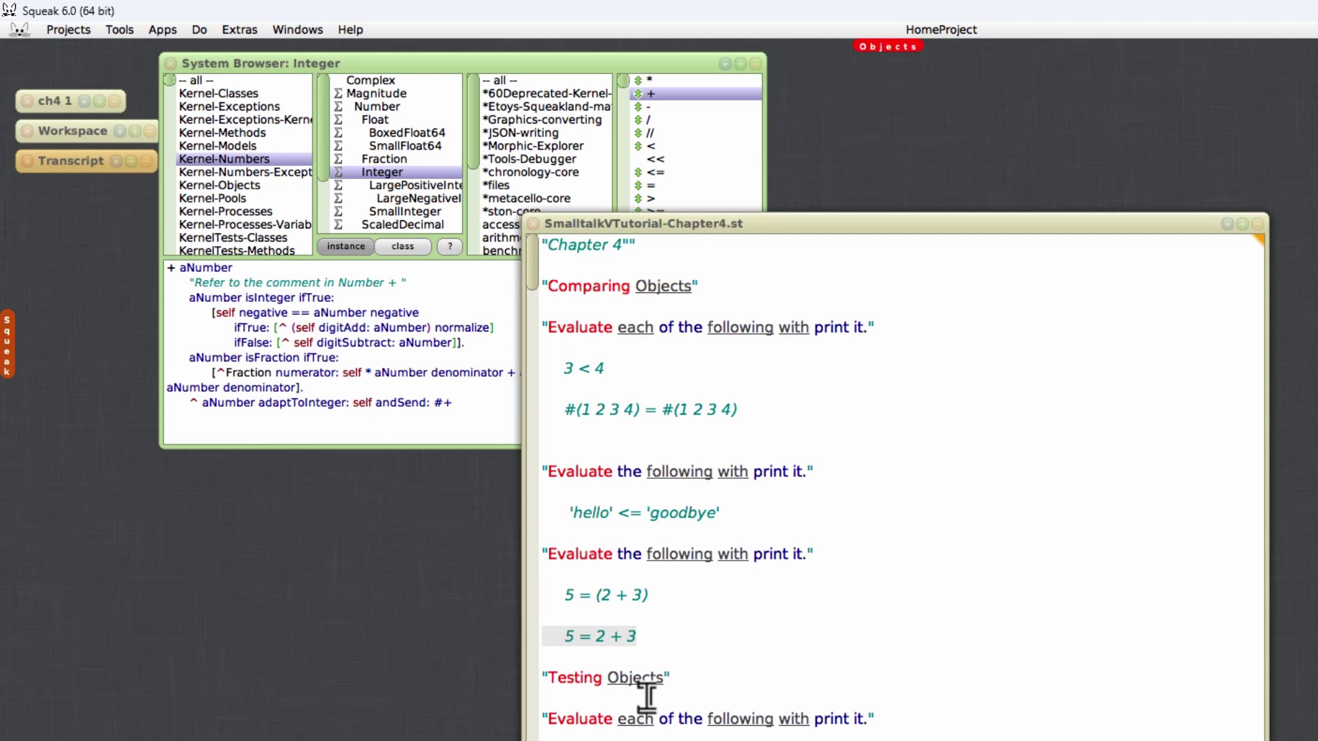
Print 5 = 2 to show it answers false, then reprint 5 = (2 + 3).
left_click(608, 643)
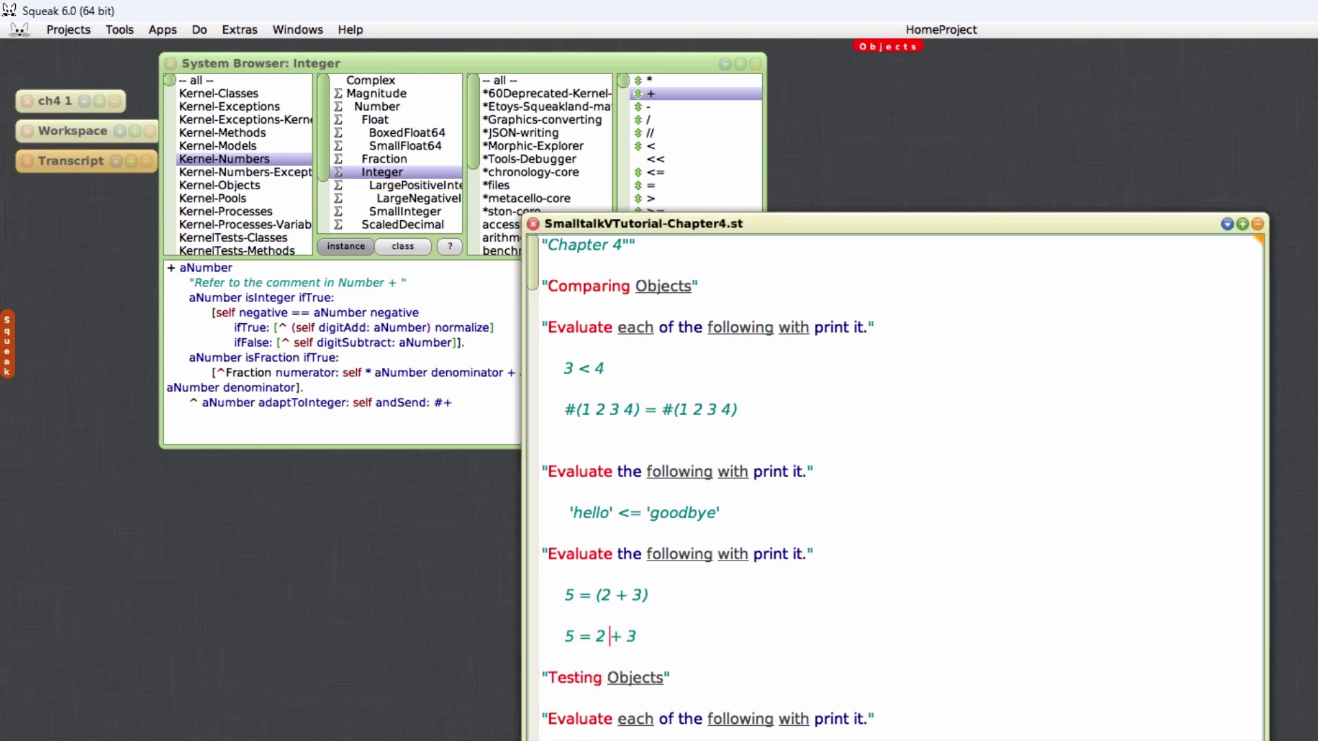
key("shift+Left")
key("shift+Left")
key("shift+Left")
key("shift+Left")
key("alt+p")
left_click(662, 600)
key("ctrl+p")
key("alt+Tab")
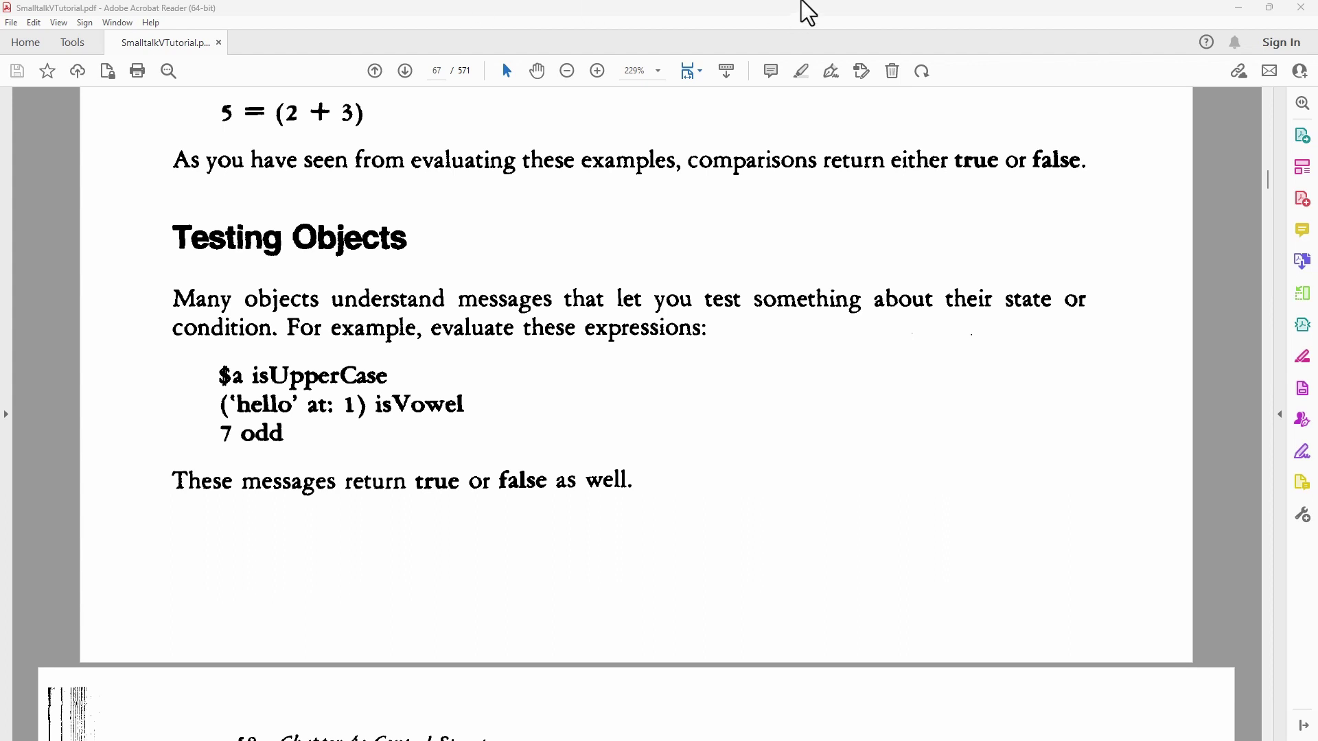
Print $a isUppercase and the vowel test on 'hello', both false, clearing each result.
left_click(1238, 8)
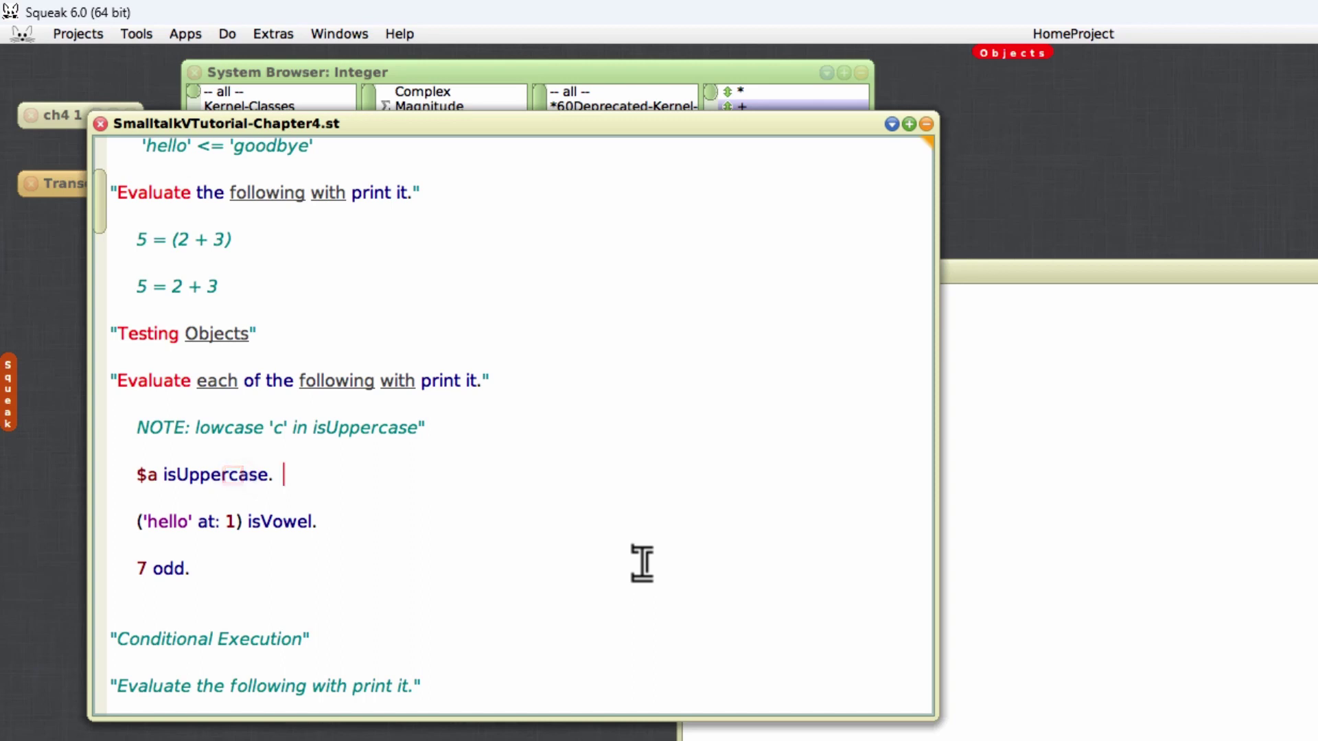
key("alt+p")
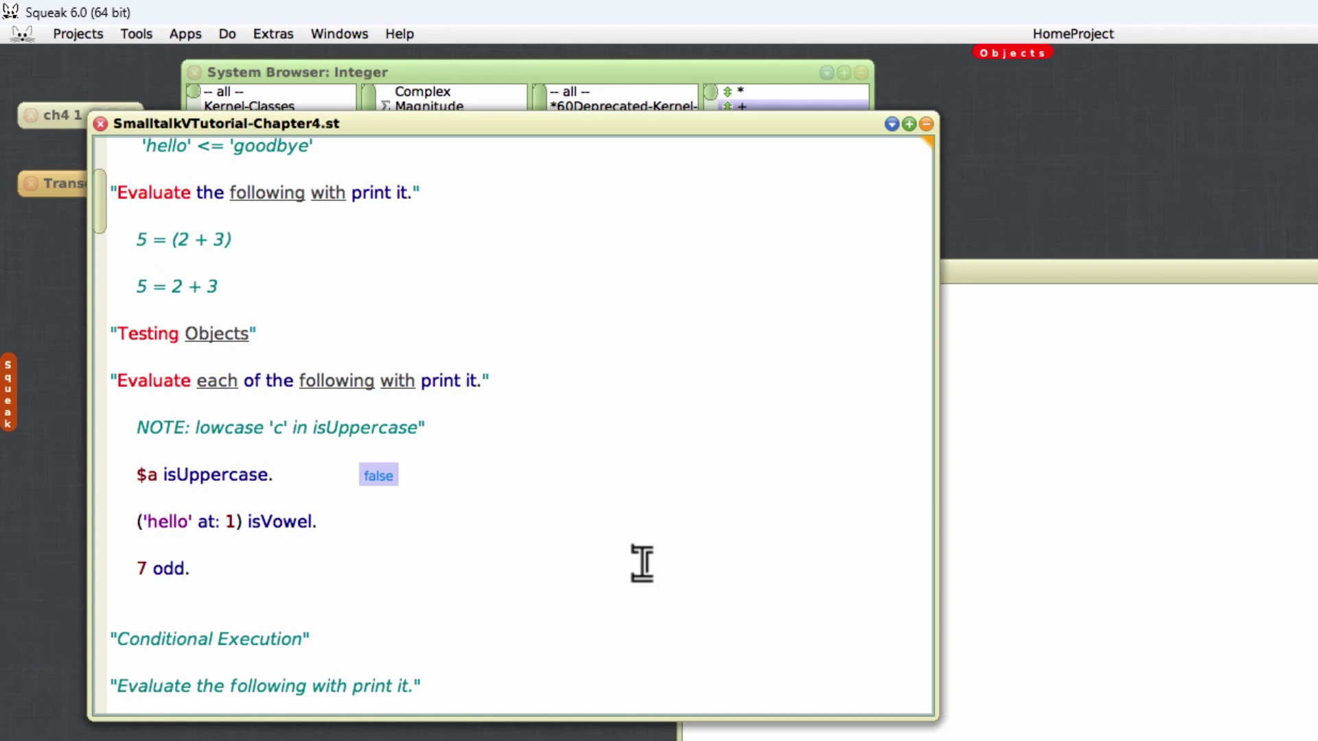
key("BackSpace")
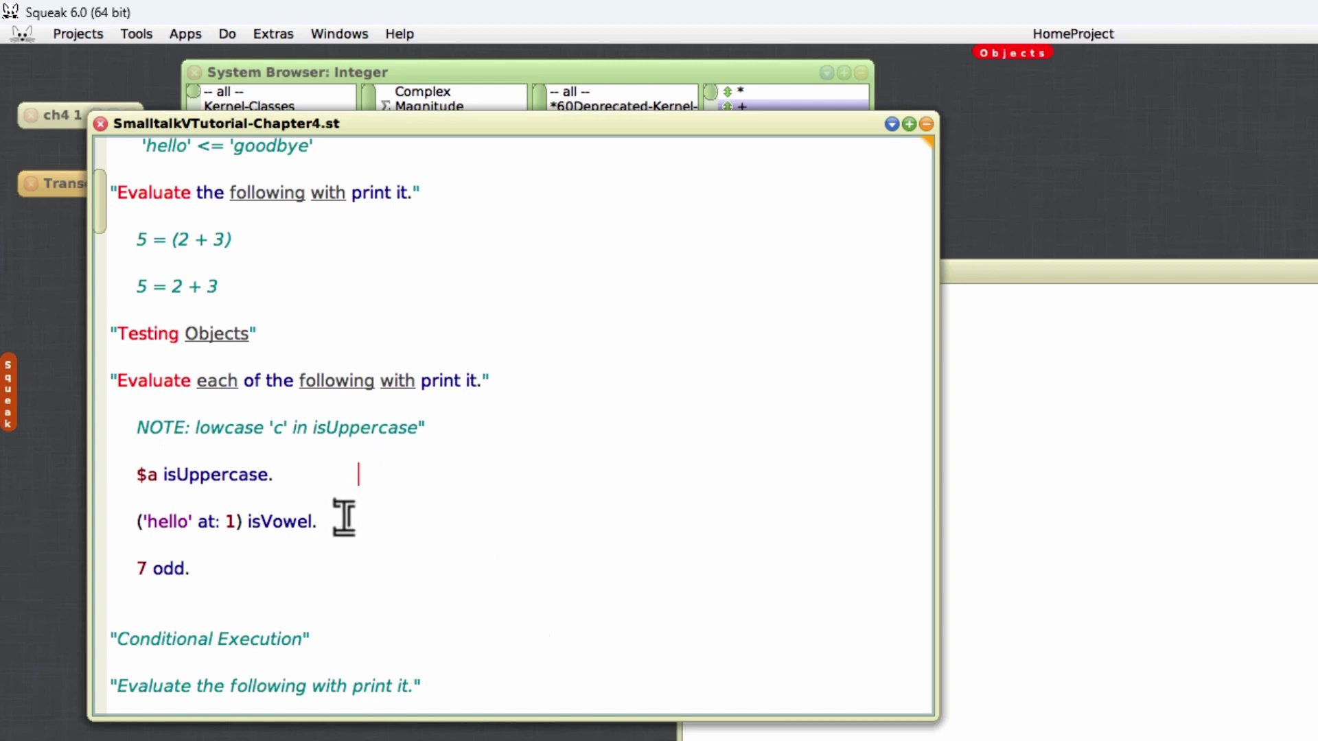
left_click(342, 524)
key("ctrl+p")
key("BackSpace")
Change the vowel test index from 1 to 2, print true, then print 7 odd.
left_click(236, 525)
key("BackSpace")
type("2")
key("alt+p")
key("BackSpace")
left_click(211, 572)
key("alt+p")
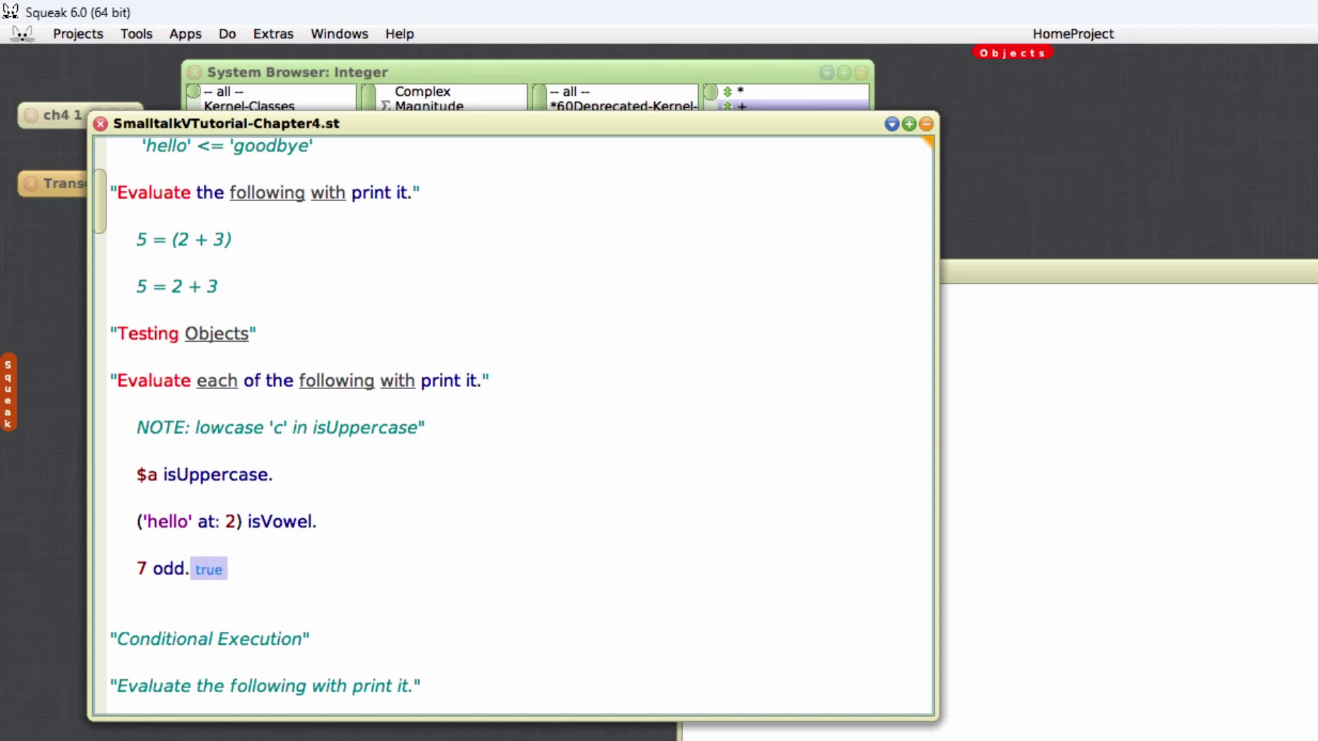
Switch to the tutorial PDF's Conditional Execution page.
key("alt+Tab")
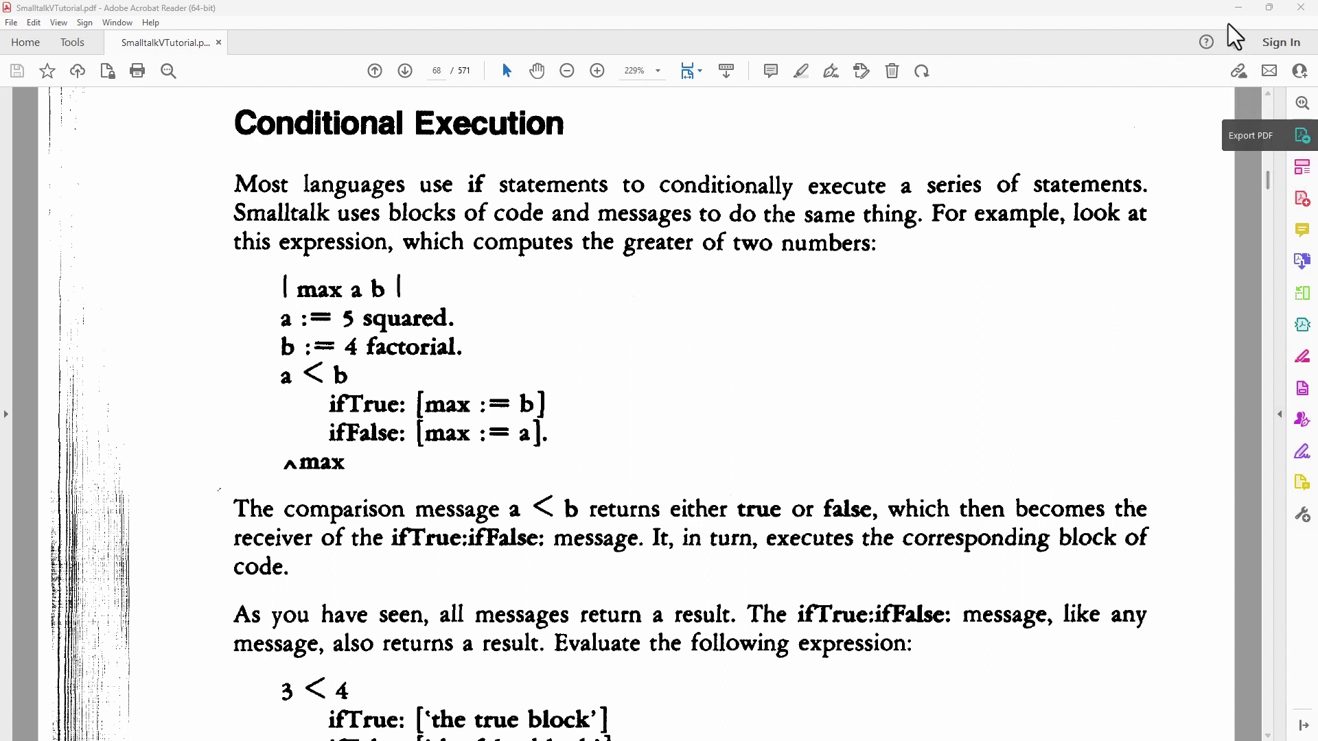
Print the max example (25), clear it, then print 3 < 4 ifTrue:ifFalse: as 'the true block'.
left_click(1241, 8)
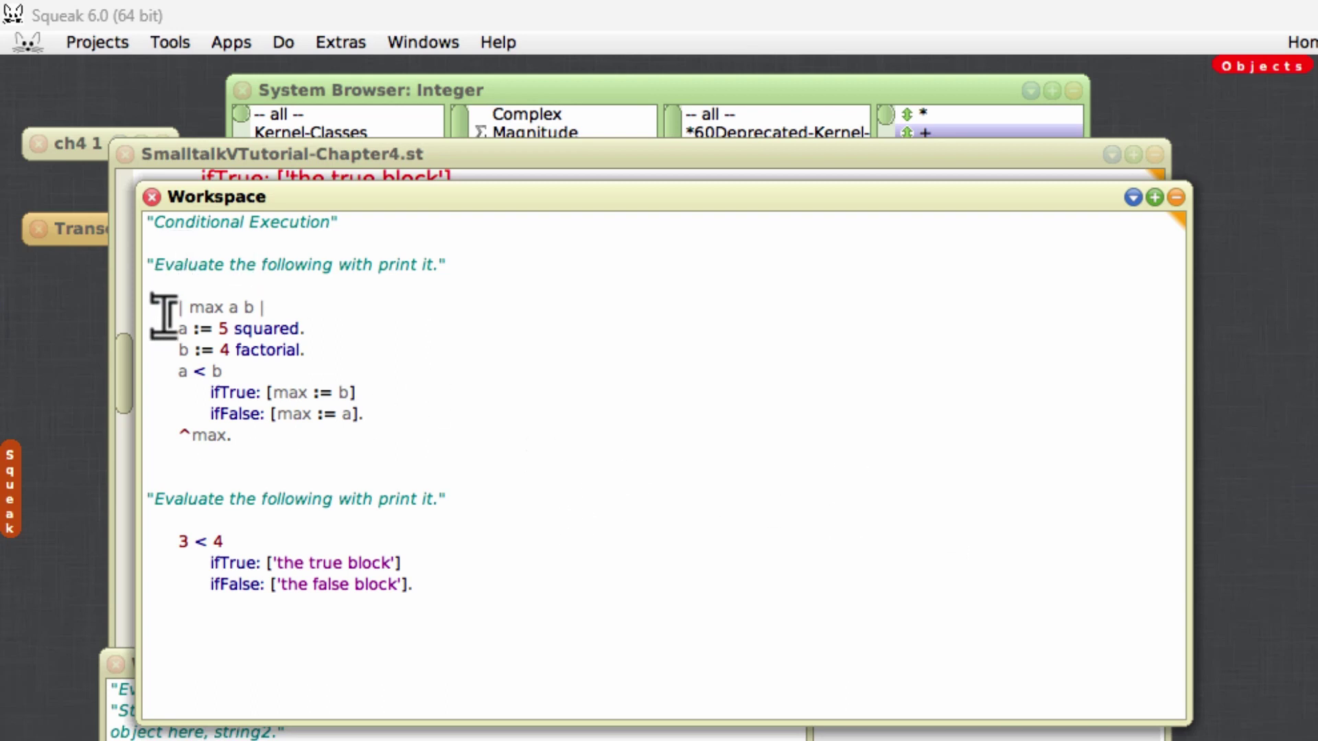
left_click(165, 310)
left_click_drag(164, 316, 341, 437)
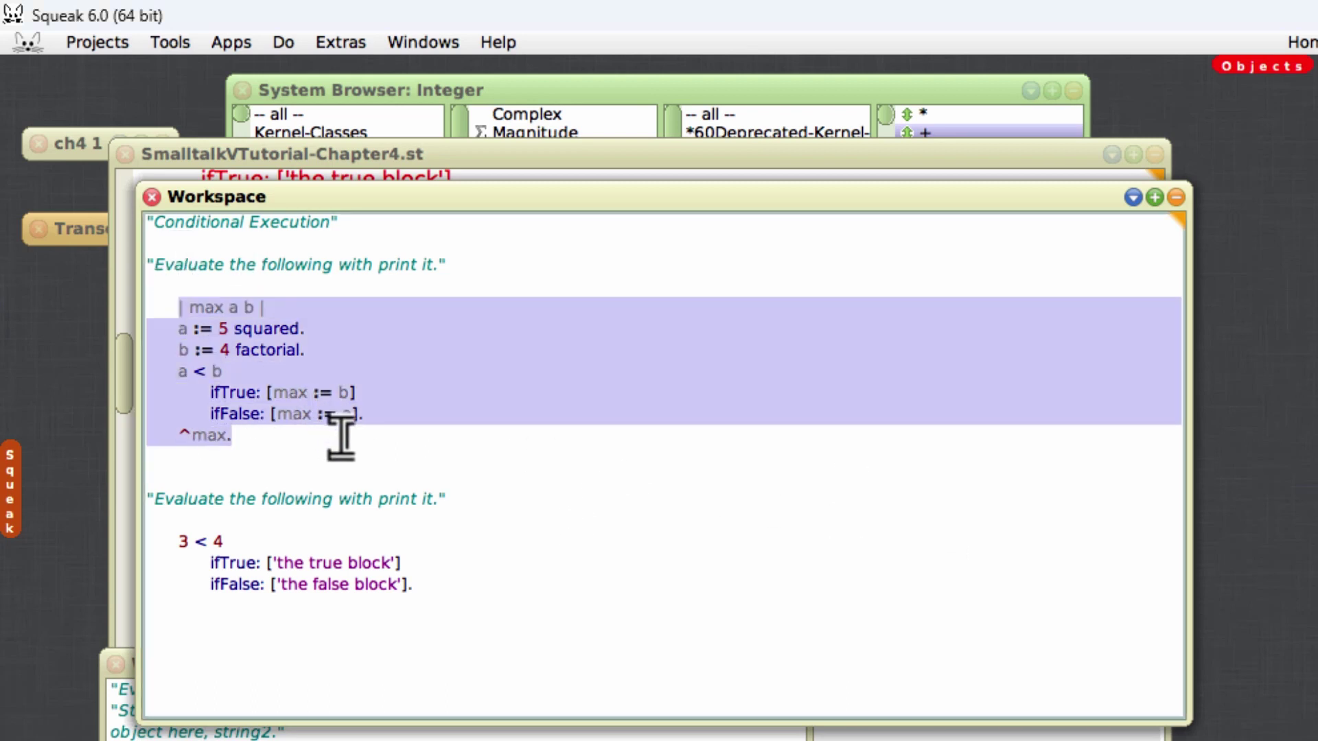
right_click(341, 437)
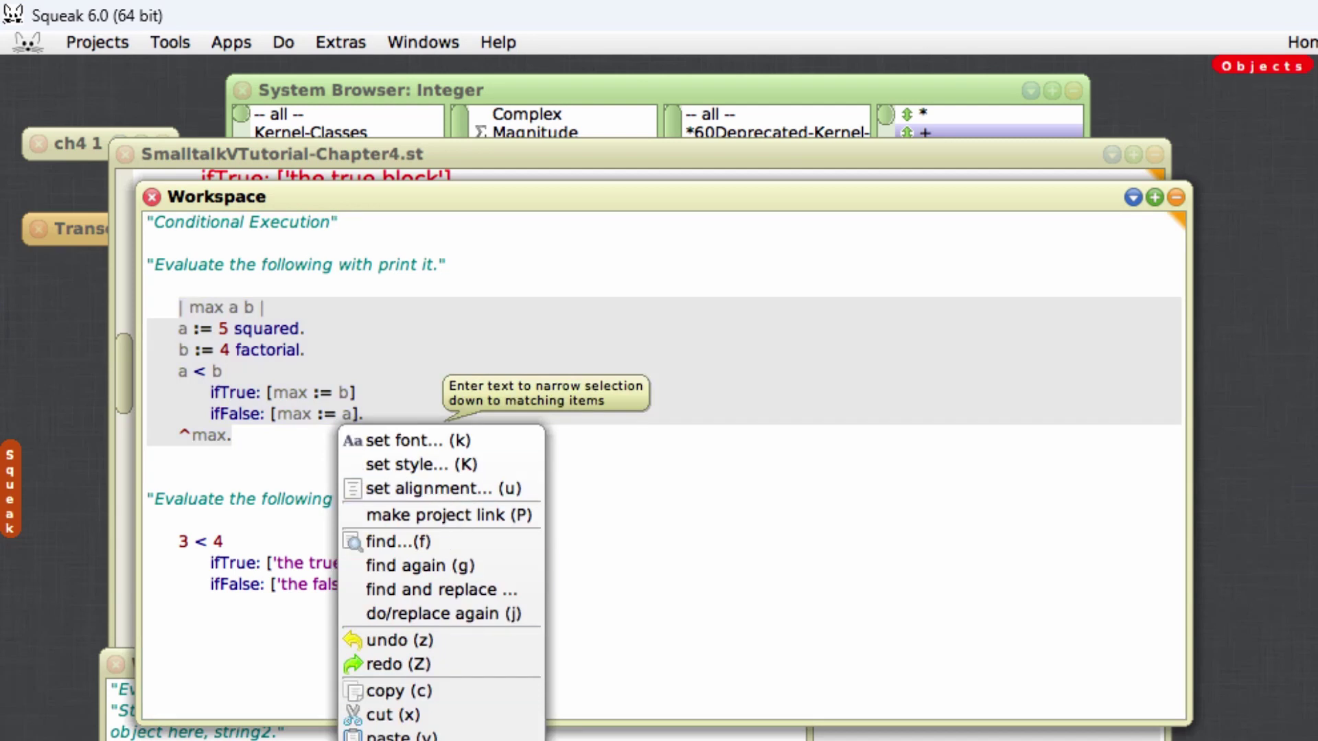
key("alt+p")
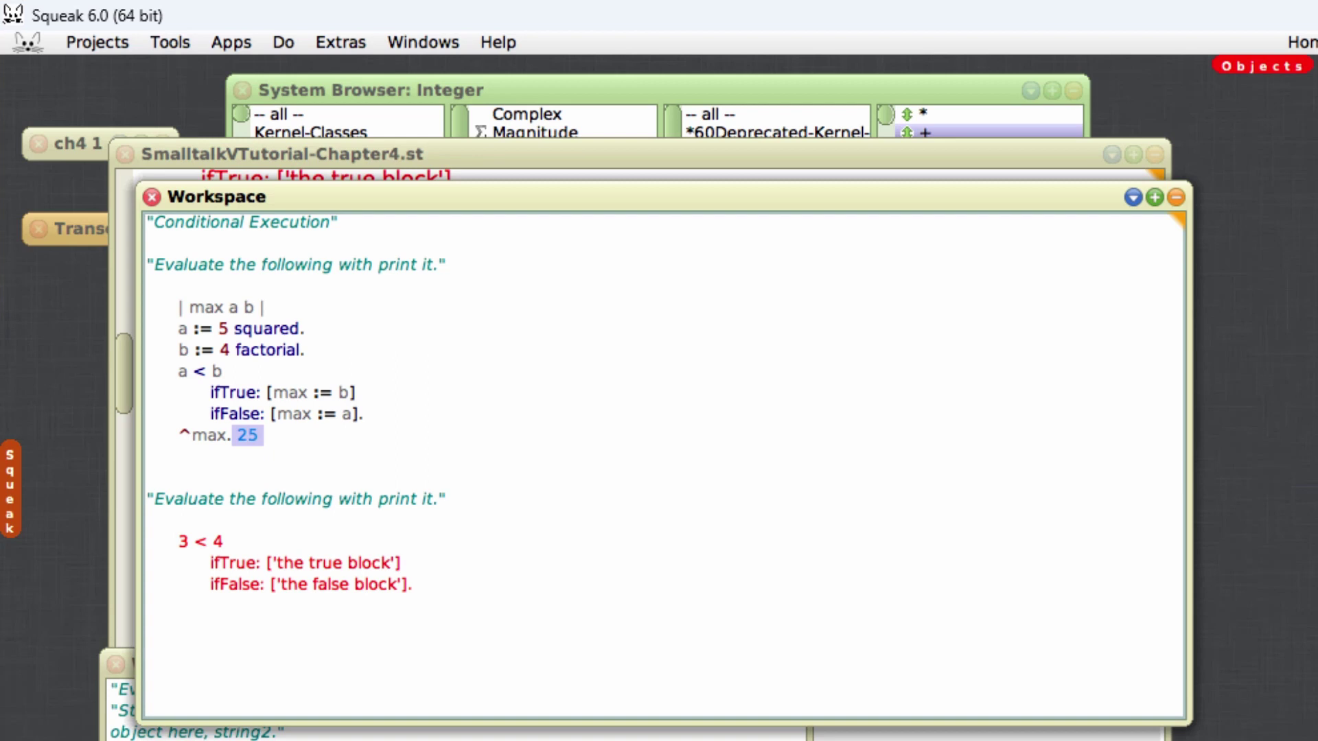
key("BackSpace")
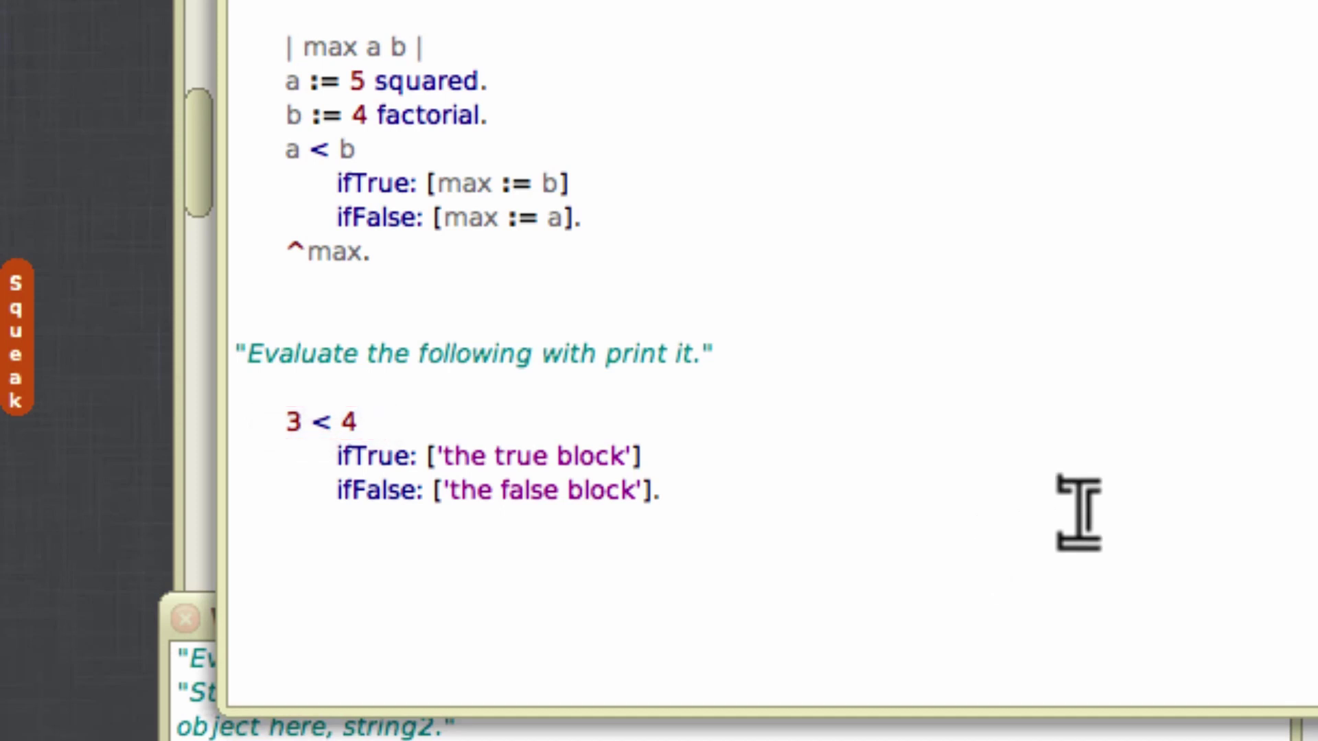
left_click_drag(773, 495, 255, 431)
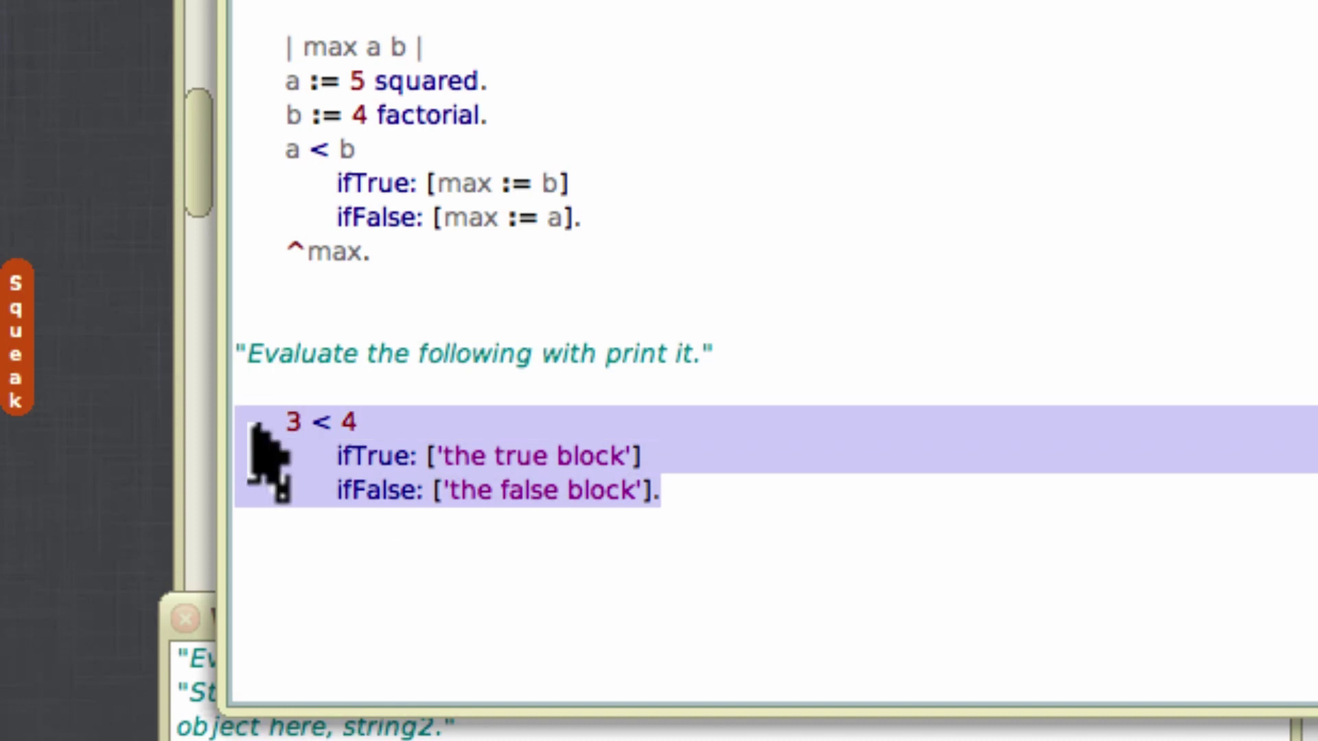
key("alt+p")
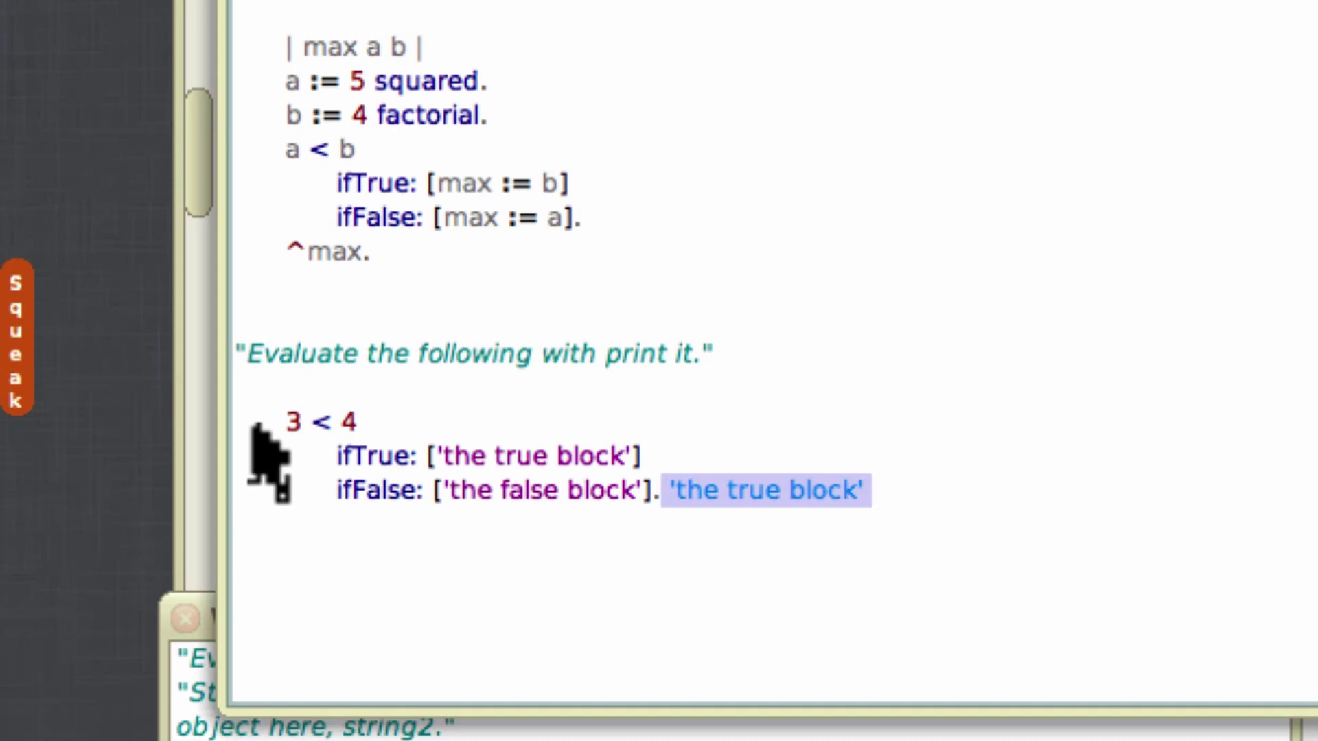
Select the whole string2 example and print its result, 'nOw Is thE tImE'.
left_click(927, 710)
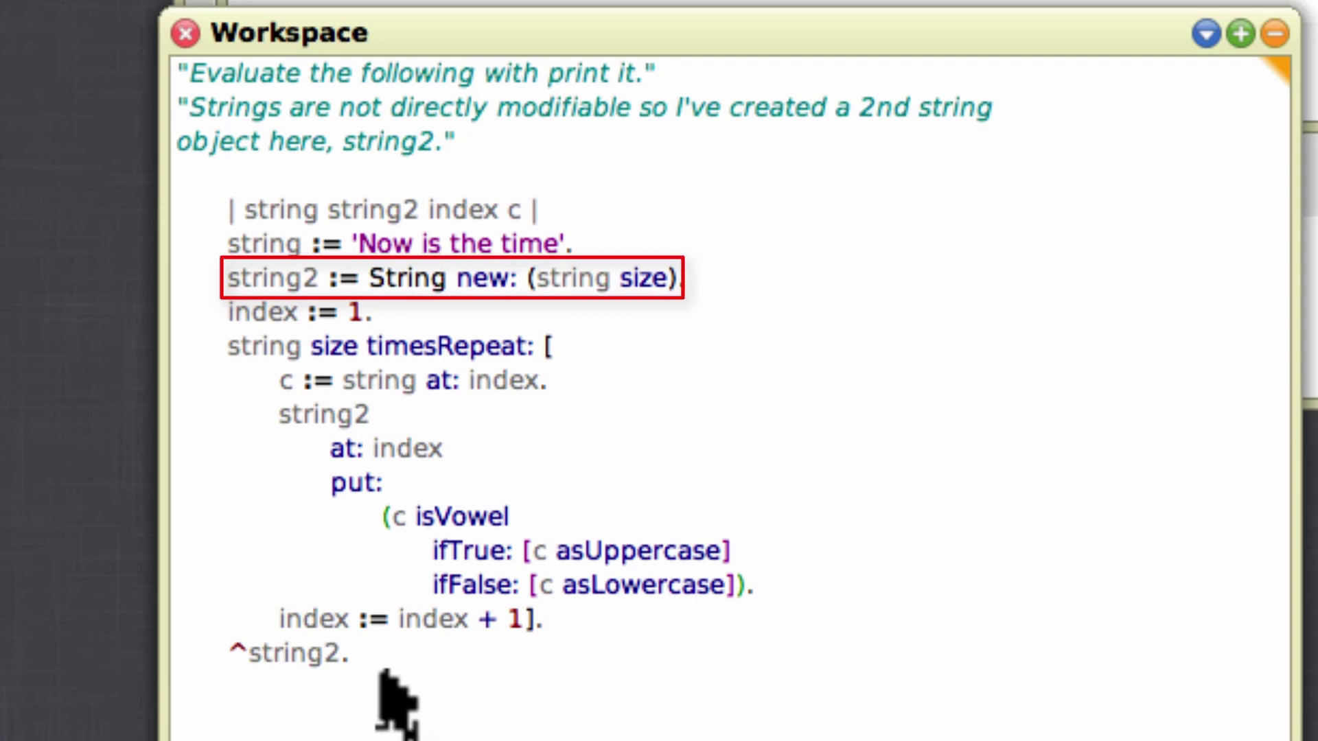
left_click_drag(412, 664, 191, 209)
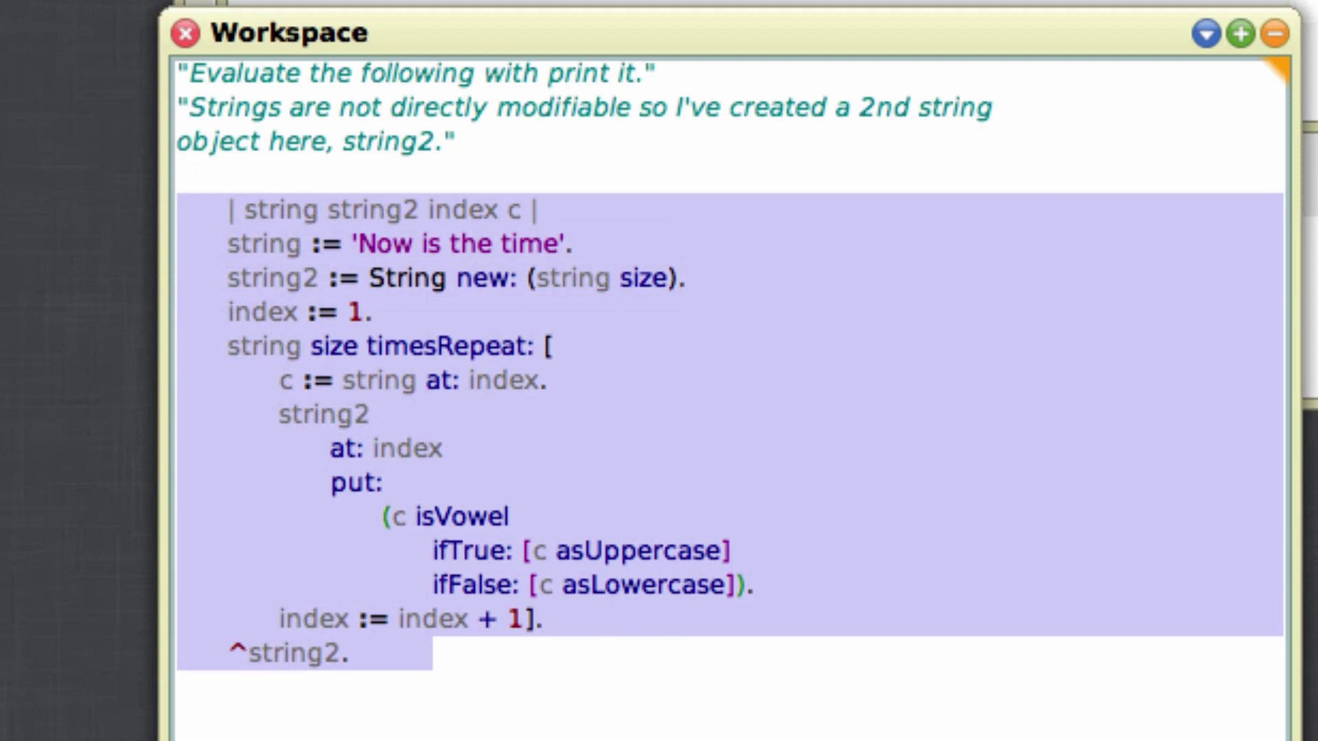
key("ctrl+p")
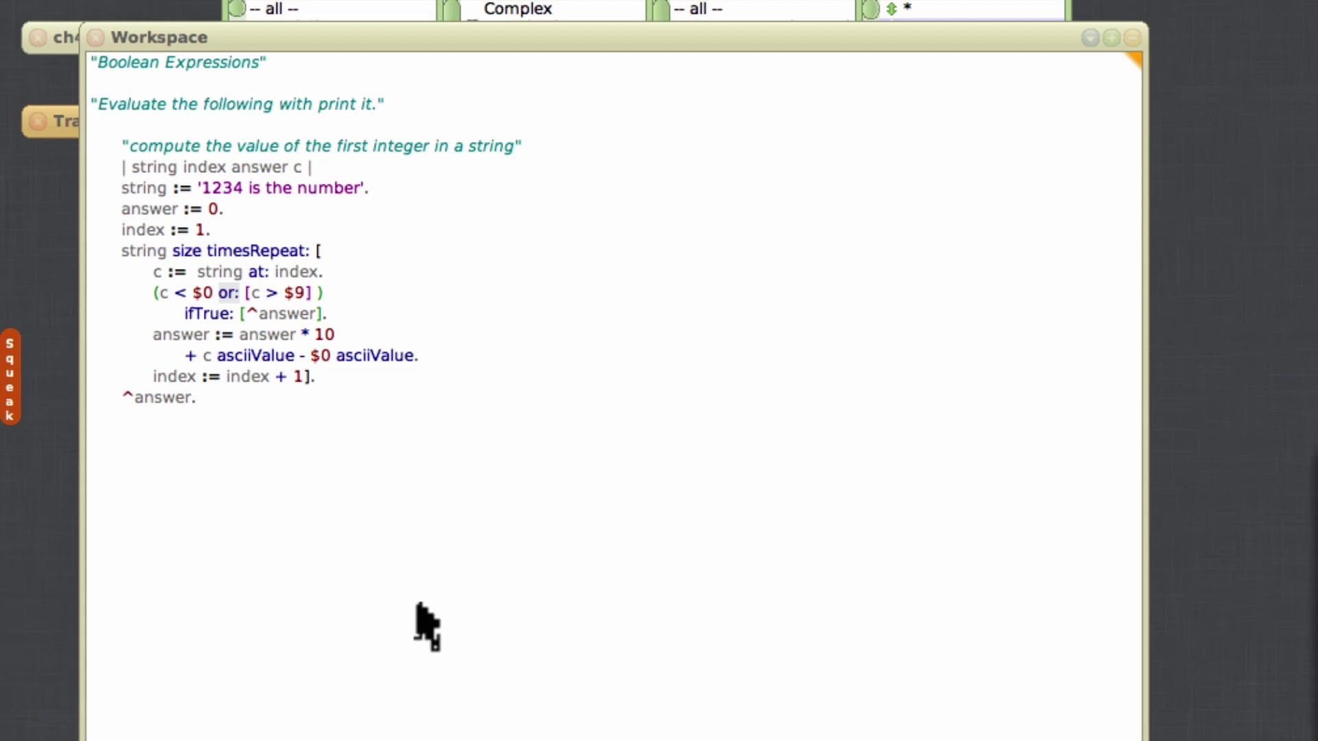
In the Boolean Expressions workspace, select the first-integer example and print its answer, 1234.
left_click(219, 292)
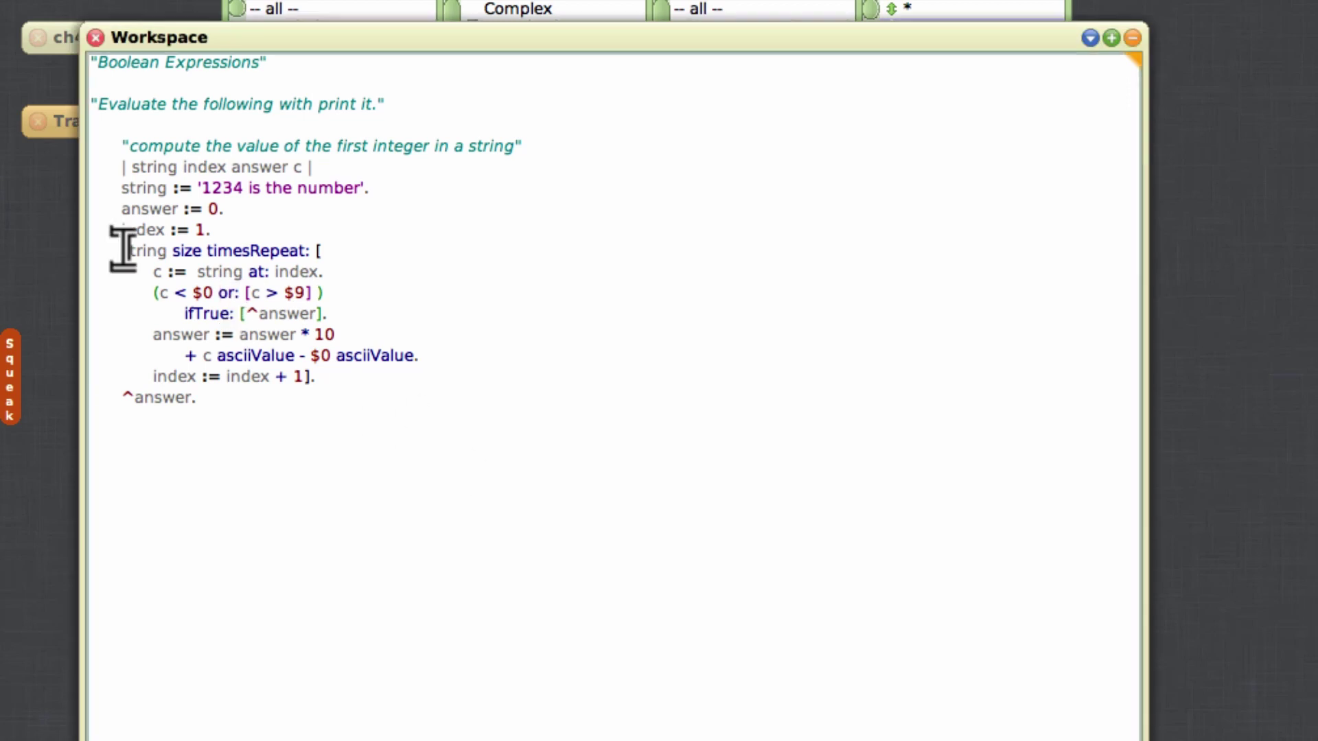
double_click(229, 292)
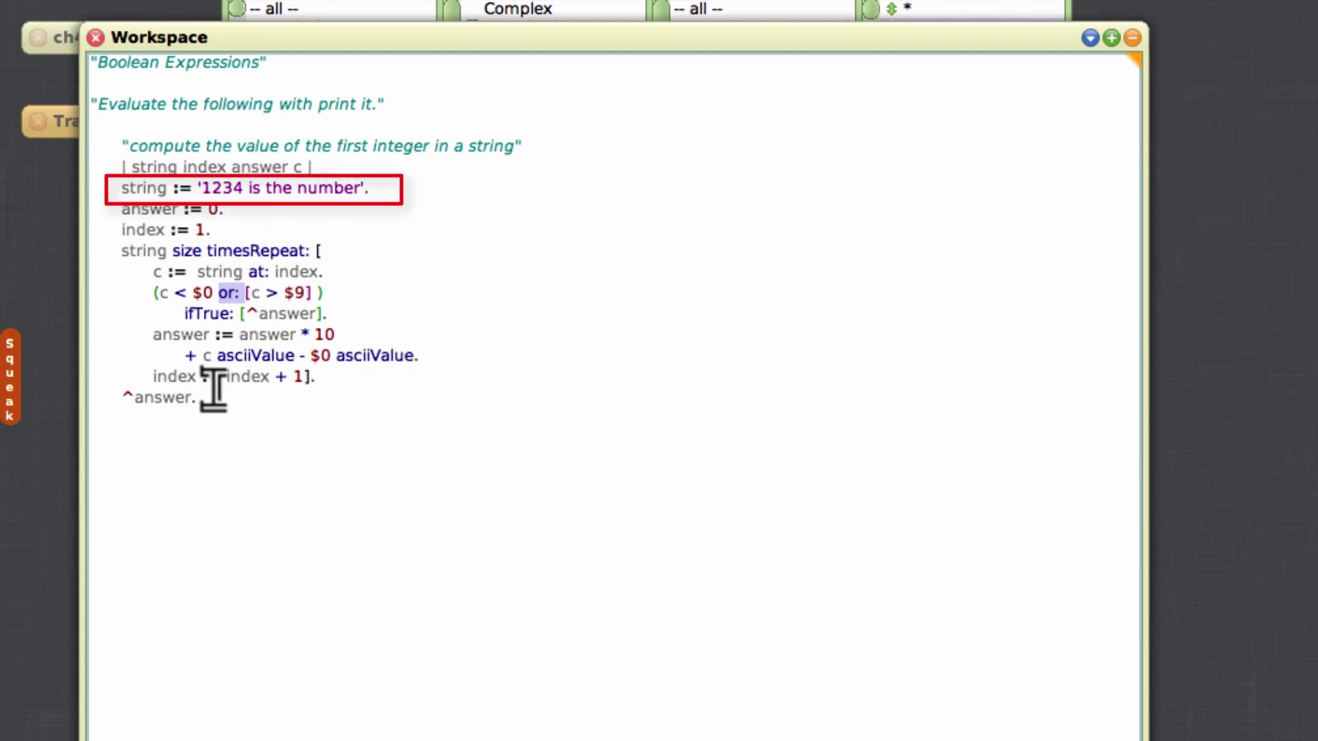
mouse_move(206, 402)
left_mouse_down()
mouse_move(106, 132)
mouse_move(94, 147)
left_mouse_up()
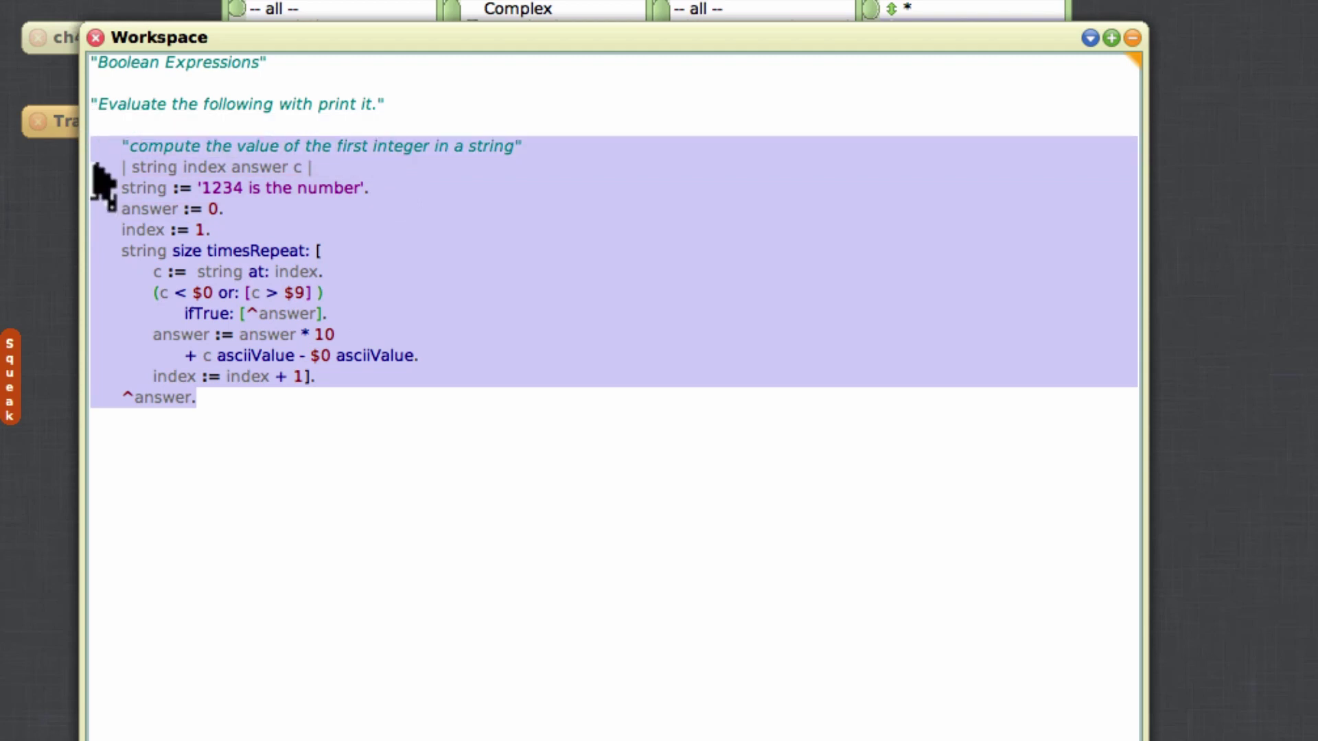
key("alt+p")
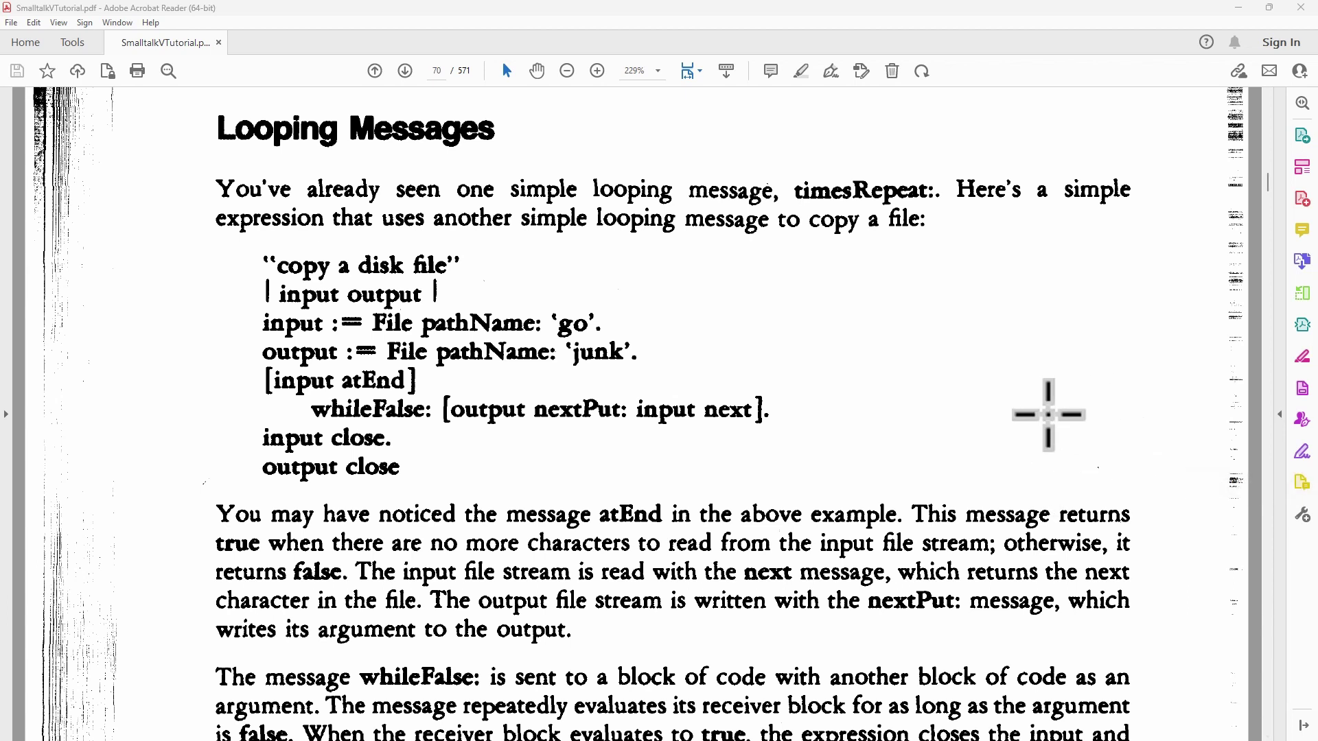
scroll(894, 501, "down", 2)
scroll(891, 500, "down", 4)
scroll(892, 500, "down", 3)
scroll(887, 497, "down", 1)
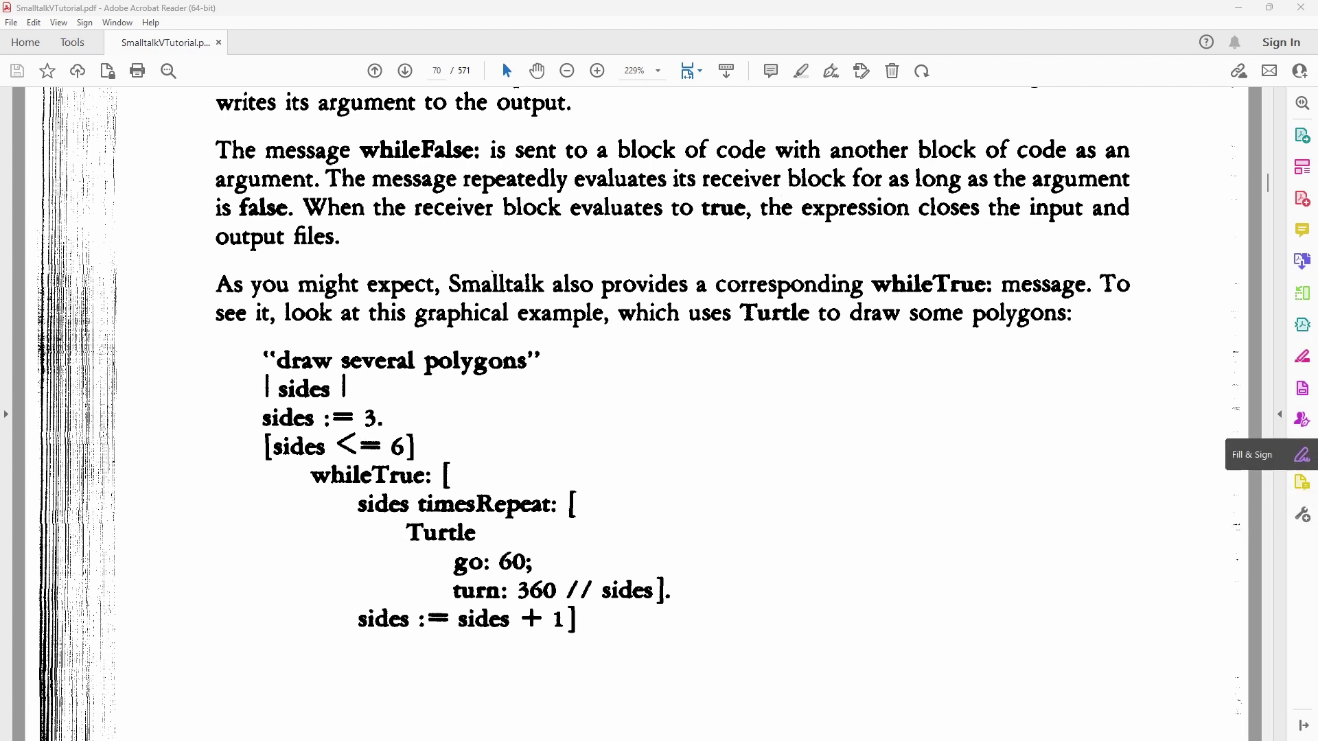
scroll(913, 357, "down", 2)
scroll(912, 358, "down", 5)
scroll(909, 354, "down", 3)
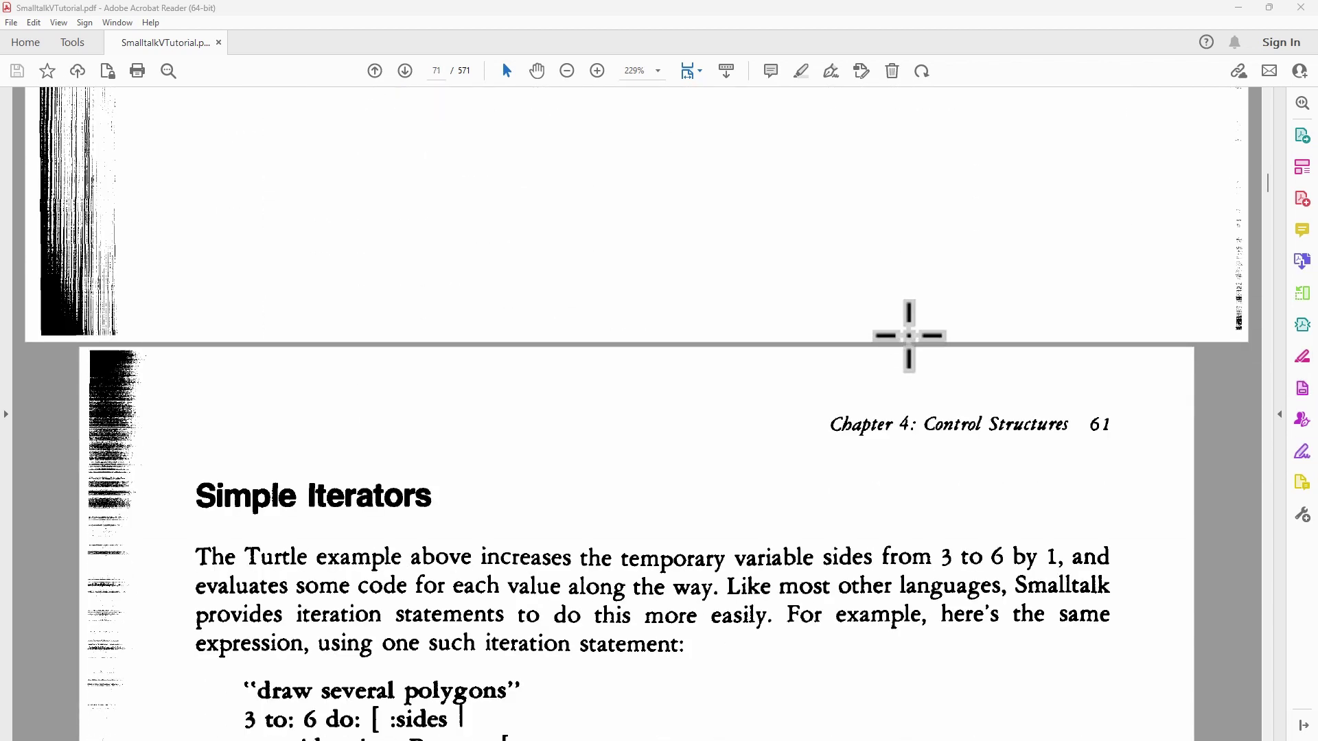
scroll(909, 332, "down", 5)
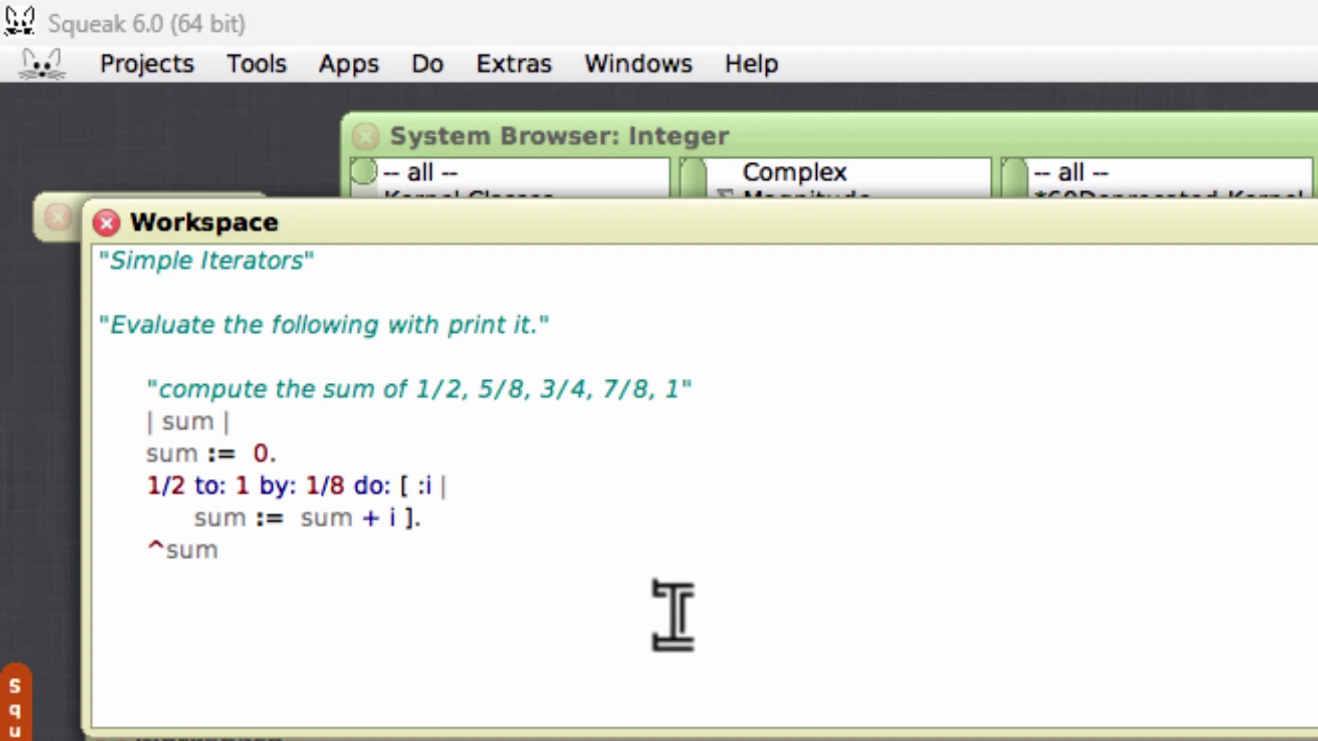
Select the whole to:by:do: fraction-sum block and print its result, 15/4.
left_click(340, 572)
left_click_drag(242, 575, 116, 402)
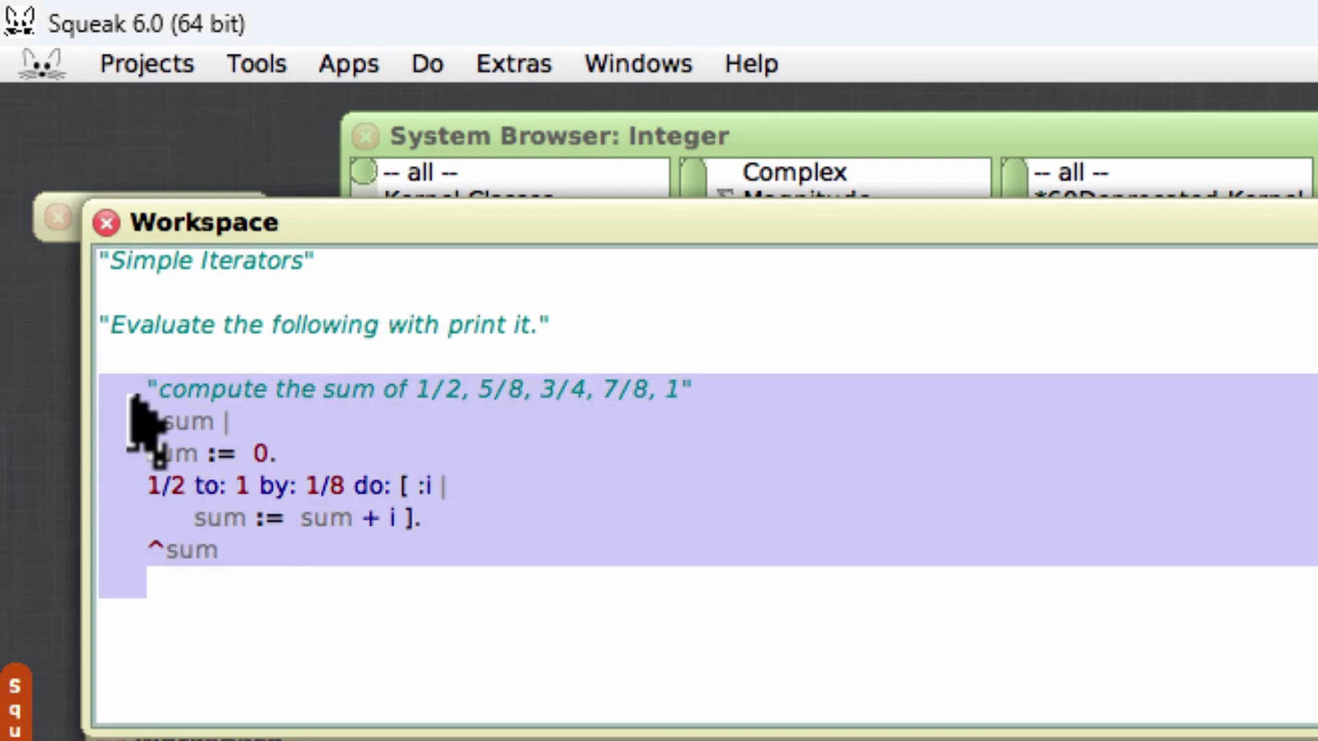
key("ctrl+p")
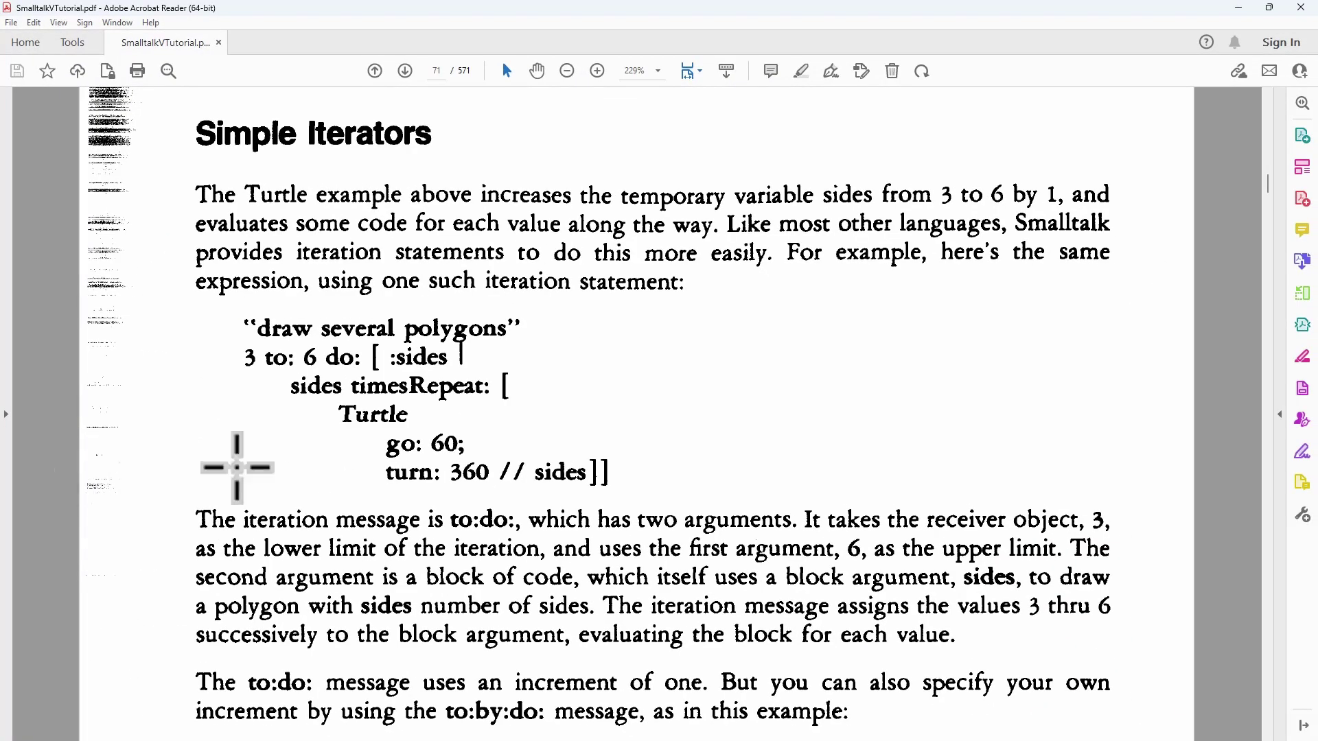
scroll(515, 406, "down", 4)
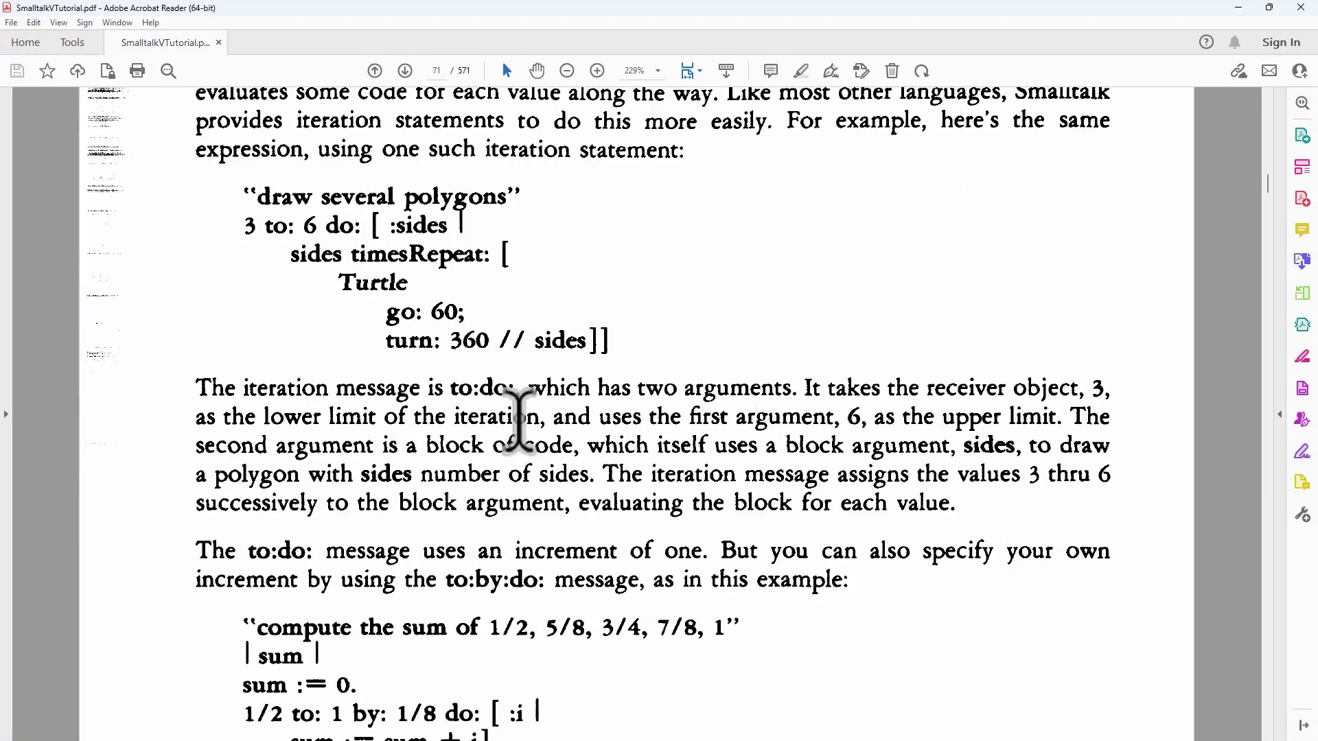
scroll(515, 407, "down", 4)
scroll(515, 406, "down", 5)
scroll(516, 407, "down", 3)
scroll(515, 407, "down", 1)
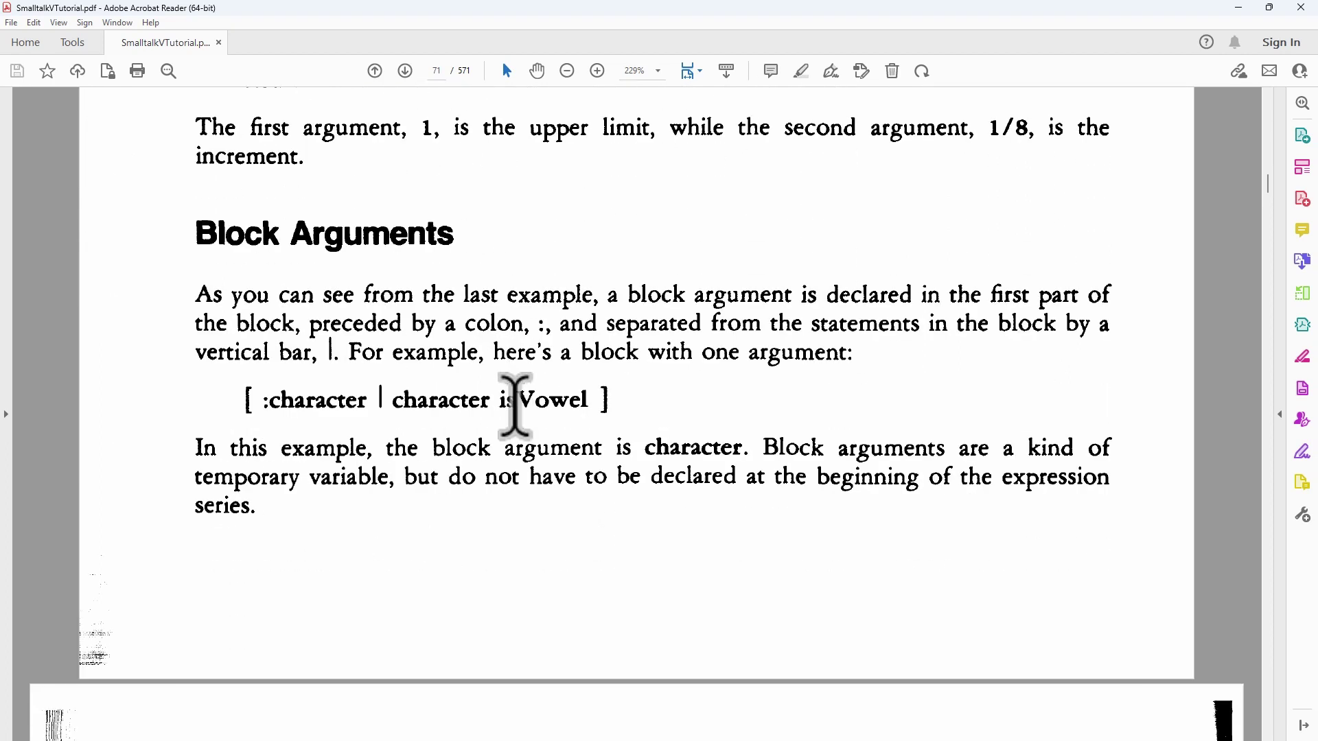
scroll(514, 398, "down", 1)
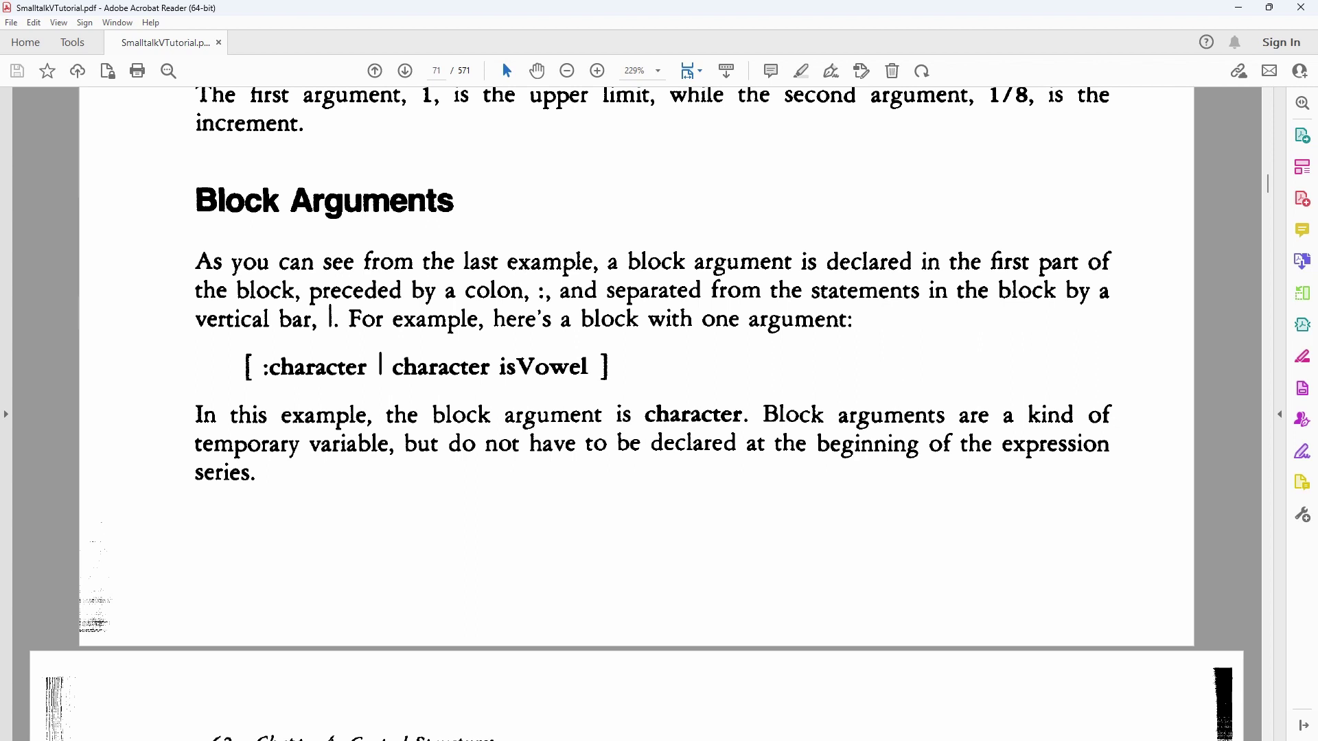
Minimize Acrobat Reader to get back to the Squeak desktop.
left_click(1238, 7)
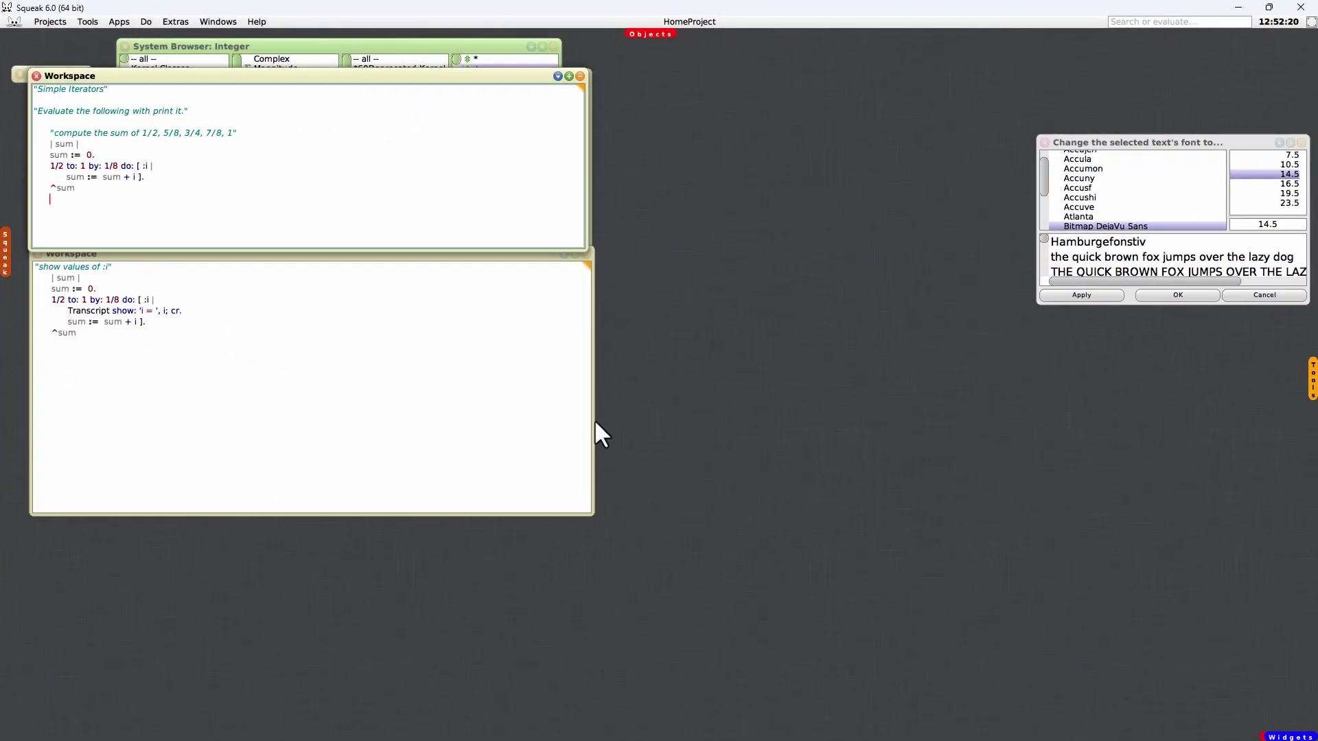
Open a Transcript beside the workspaces and print-it the show-values example, logging i values and printing 15/4.
left_click(679, 223)
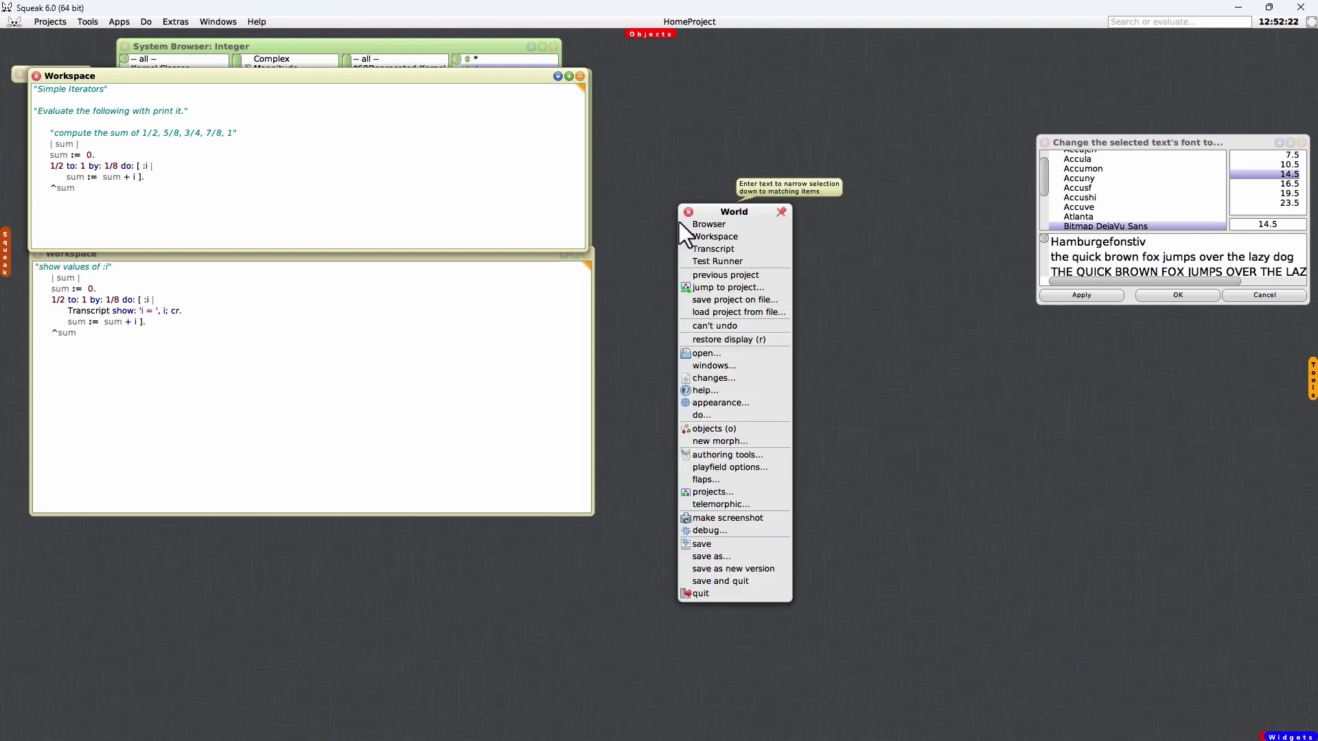
left_click(693, 247)
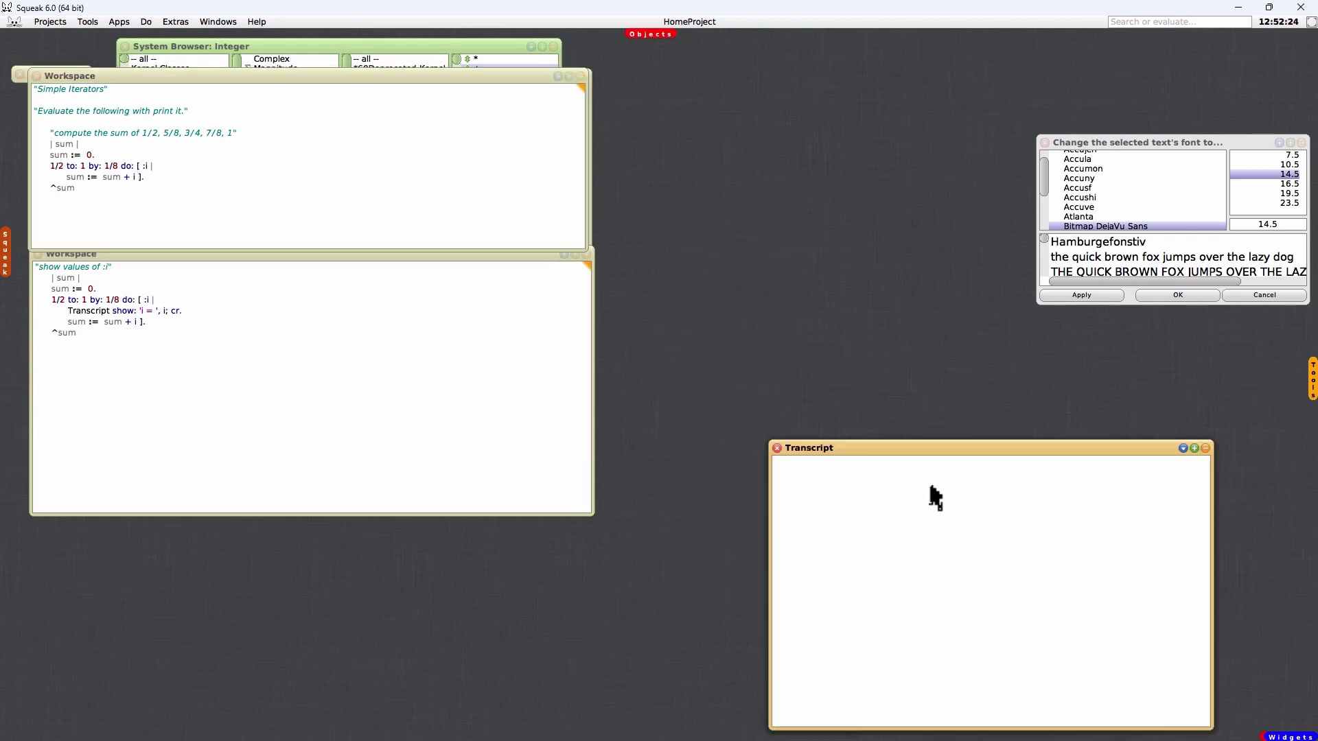
left_click_drag(930, 455, 761, 151)
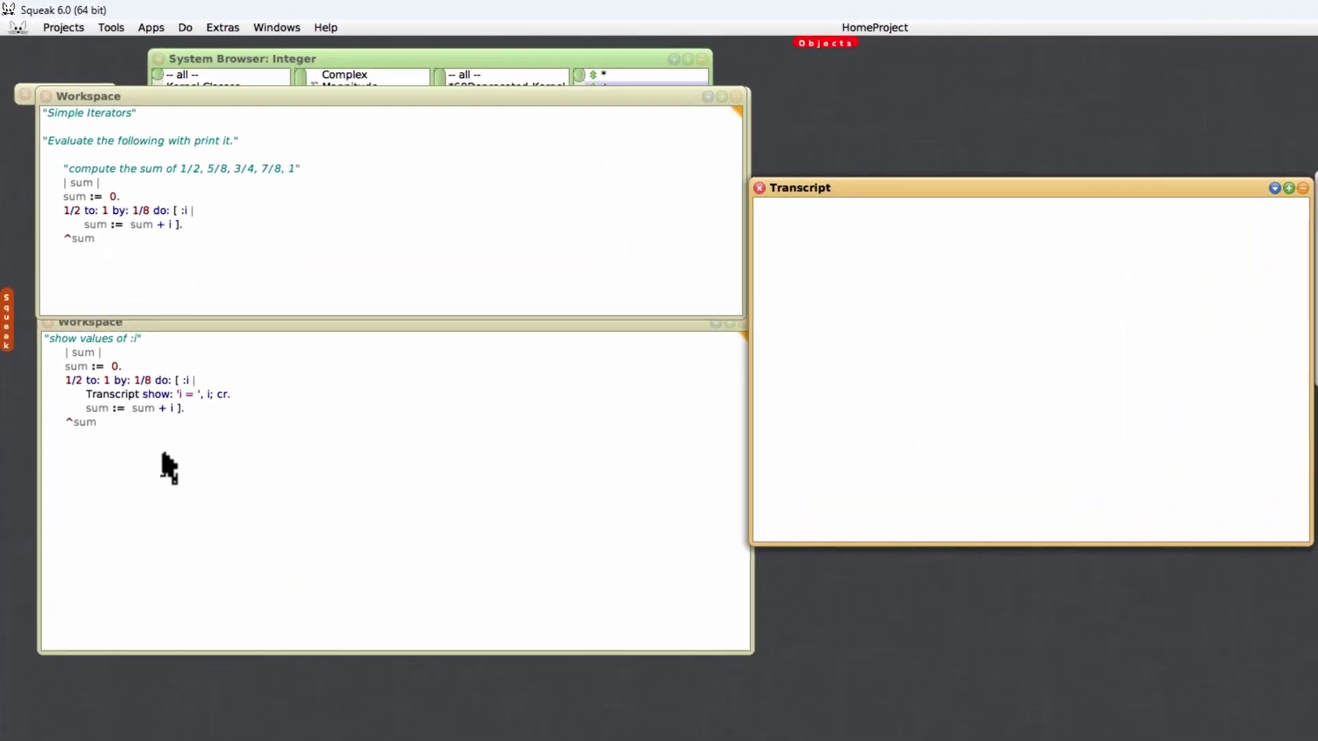
left_click(87, 362)
left_click_drag(109, 443, 49, 350)
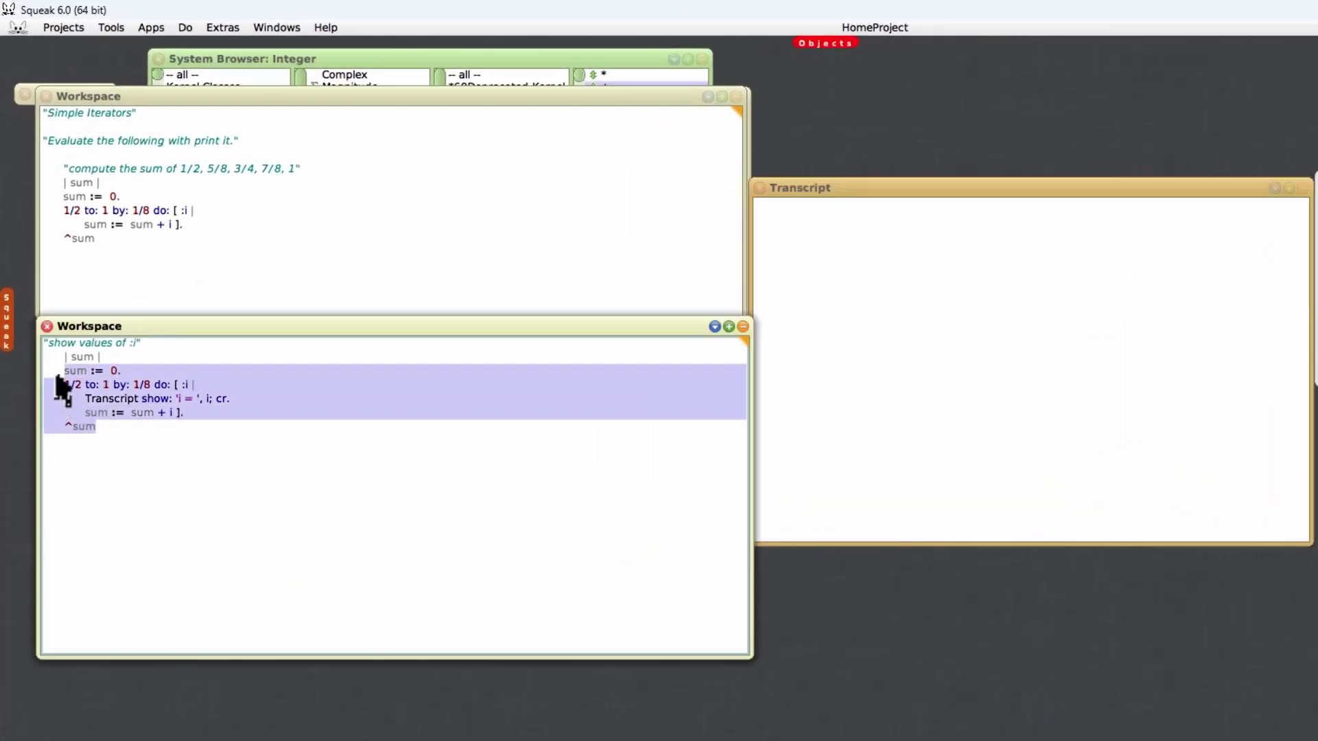
key("ctrl+p")
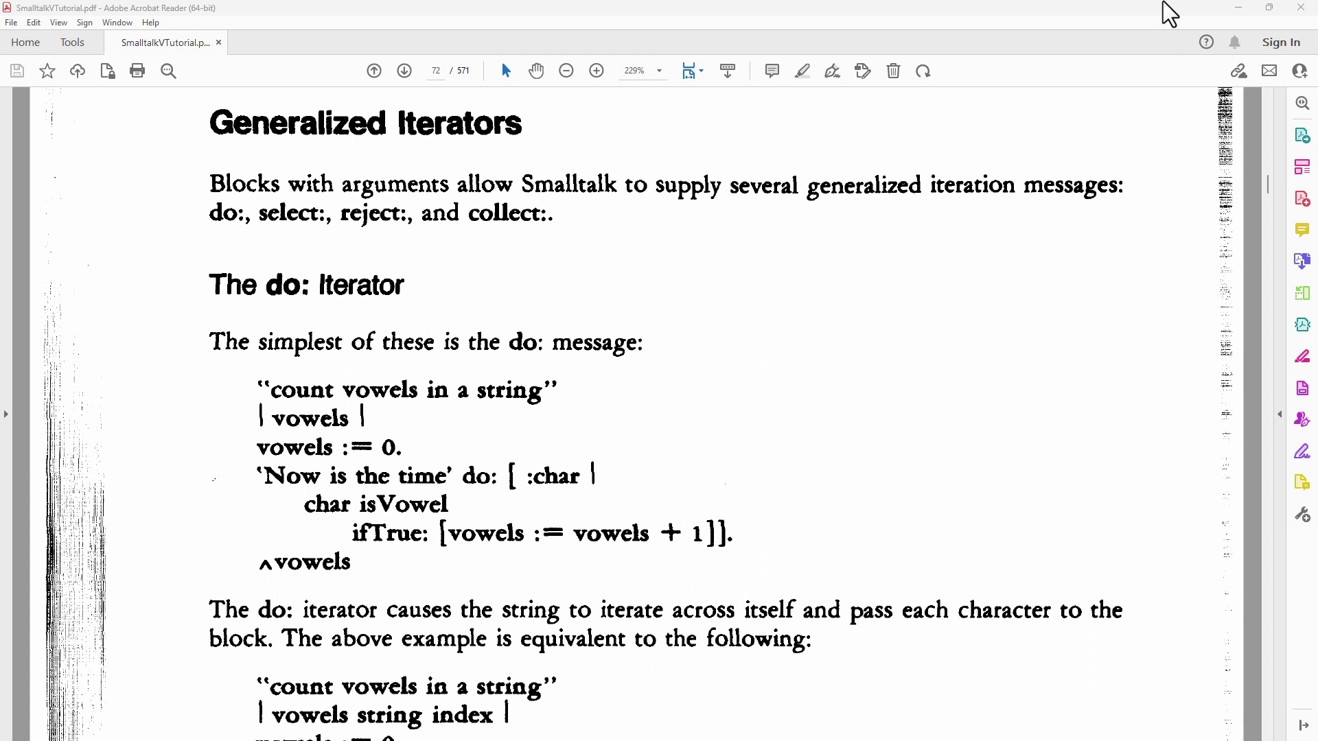
Minimize Acrobat Reader after viewing the do: iterator vowel-counting example.
left_click(1242, 15)
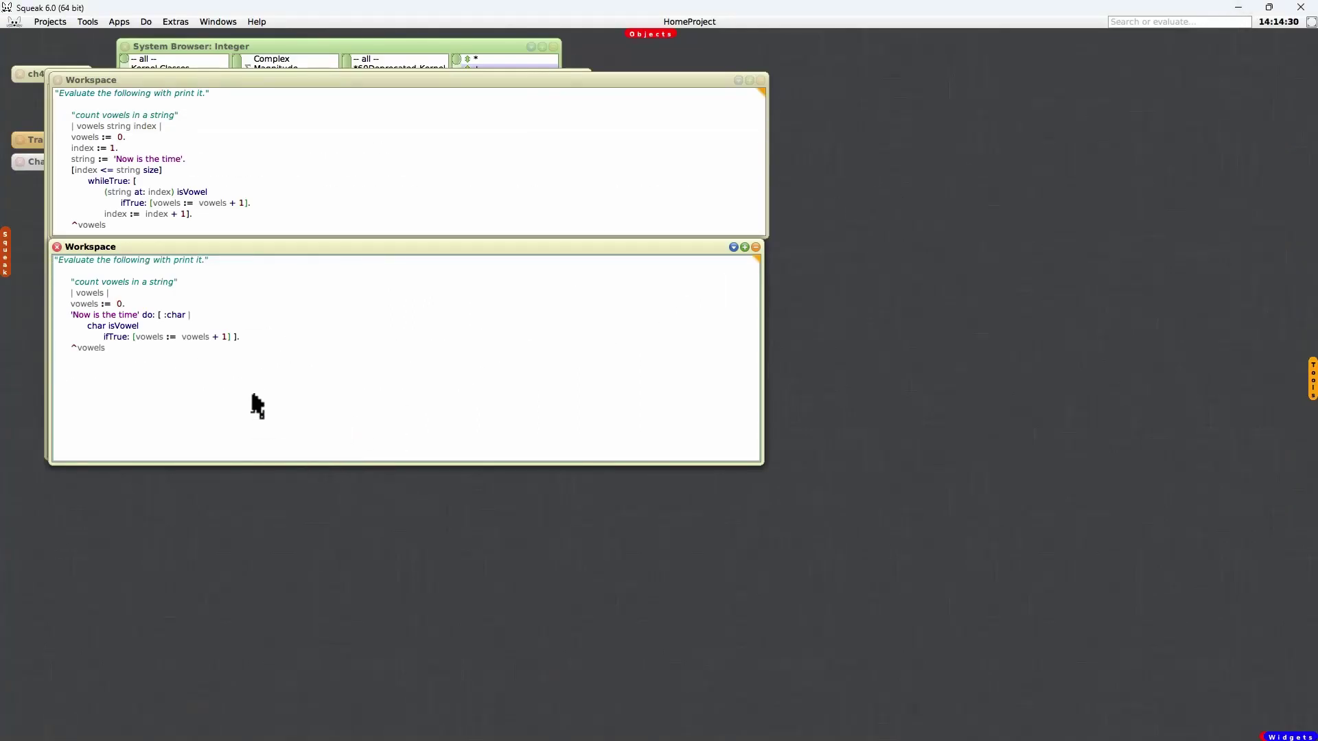
Print-it the first vowel-counting example, getting 5, then delete the printed result.
left_click(227, 405)
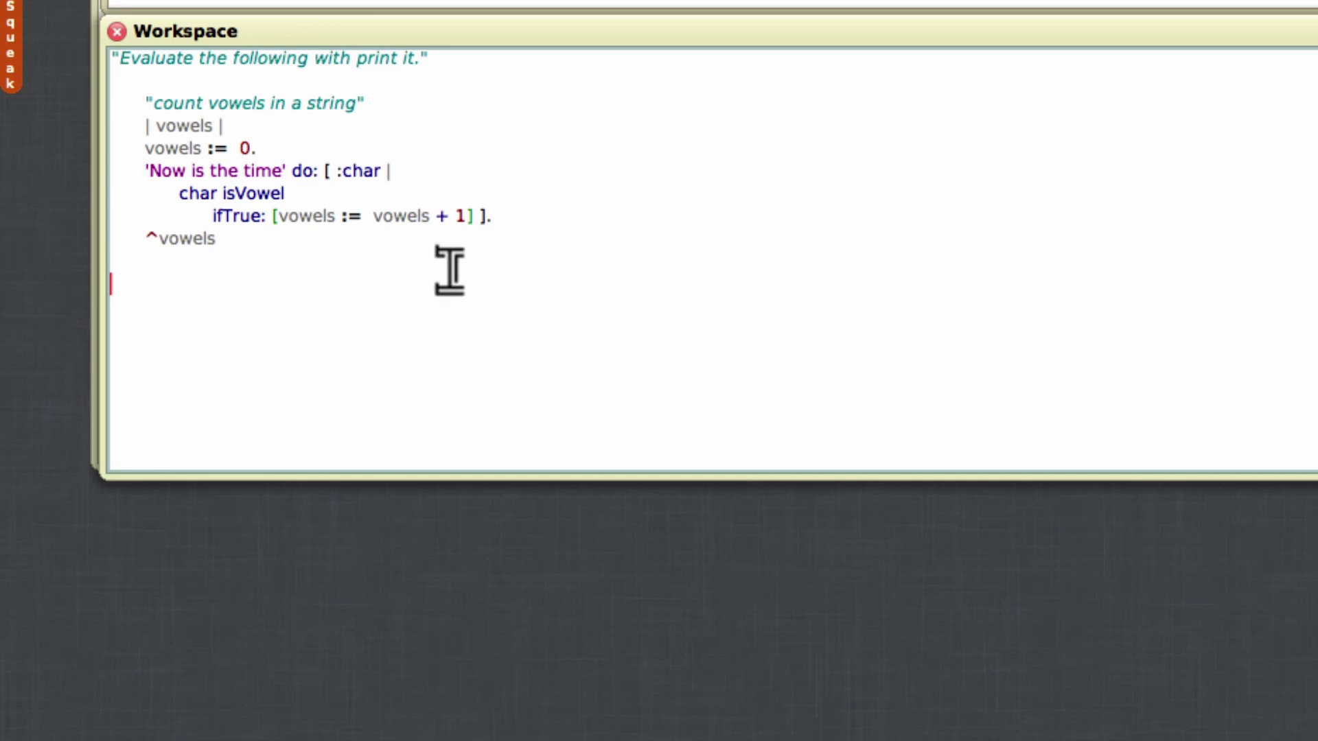
left_click_drag(279, 258, 83, 65)
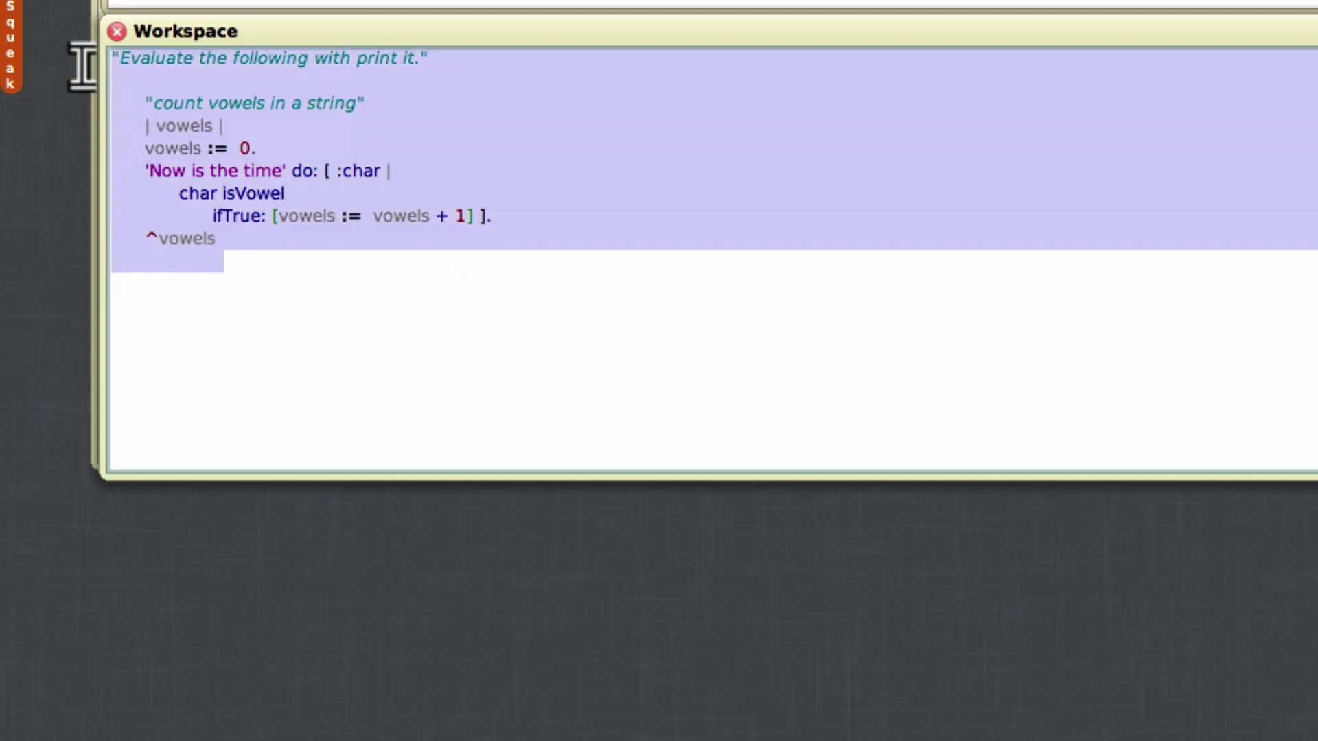
key("ctrl+p")
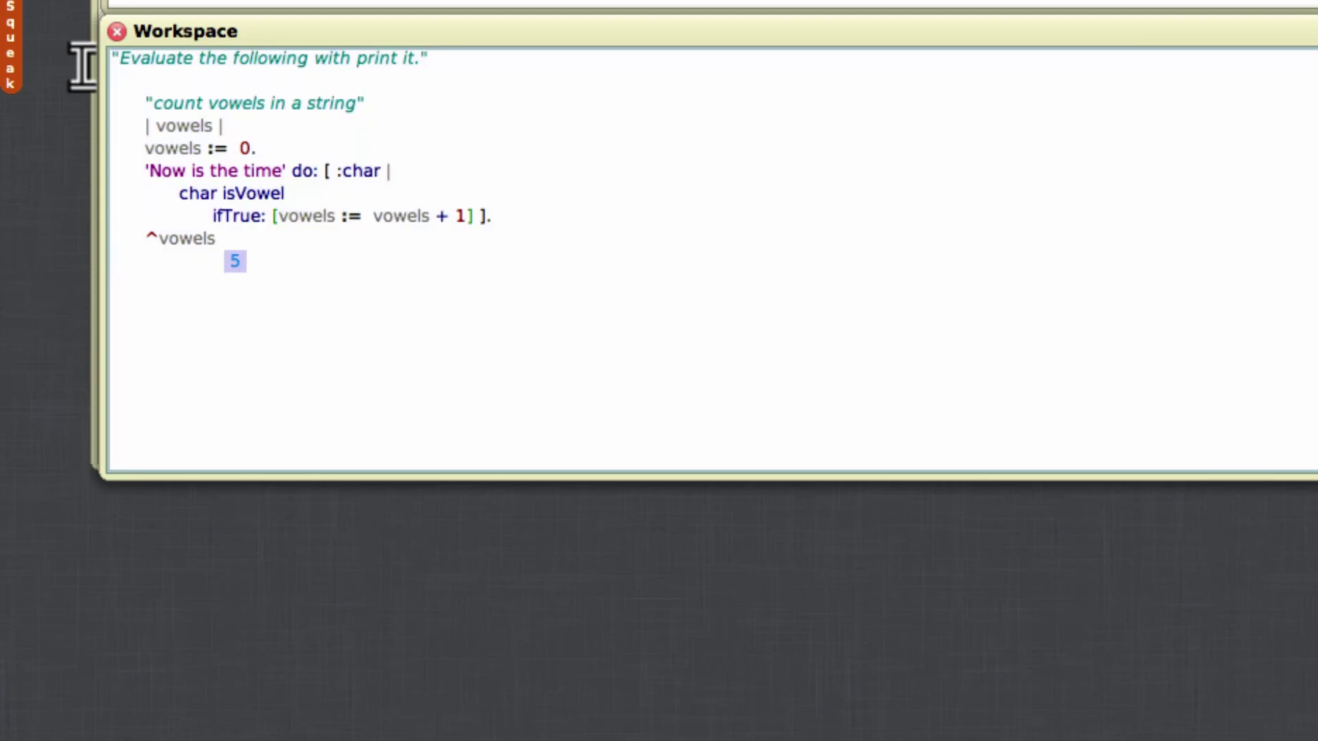
key("BackSpace")
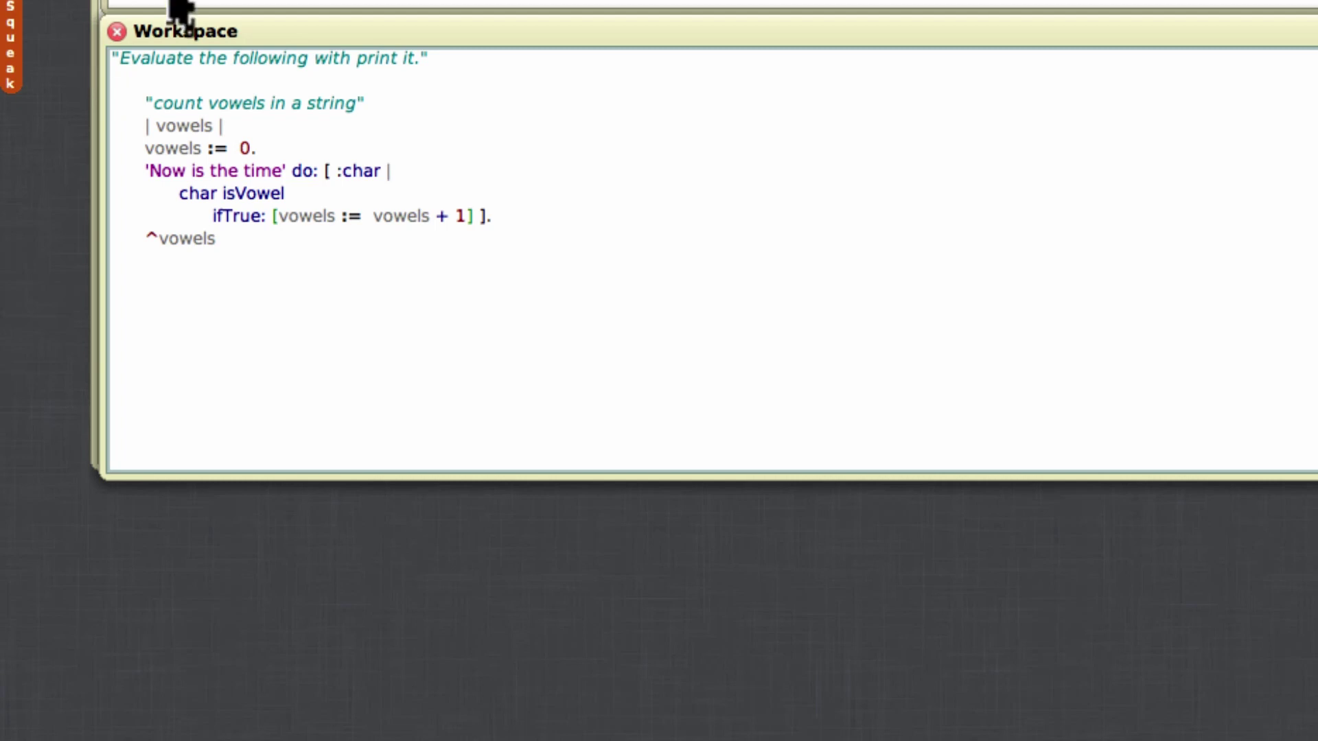
Print-it the while-loop vowel-counting version, getting 5, then delete the printed result.
left_click(247, 8)
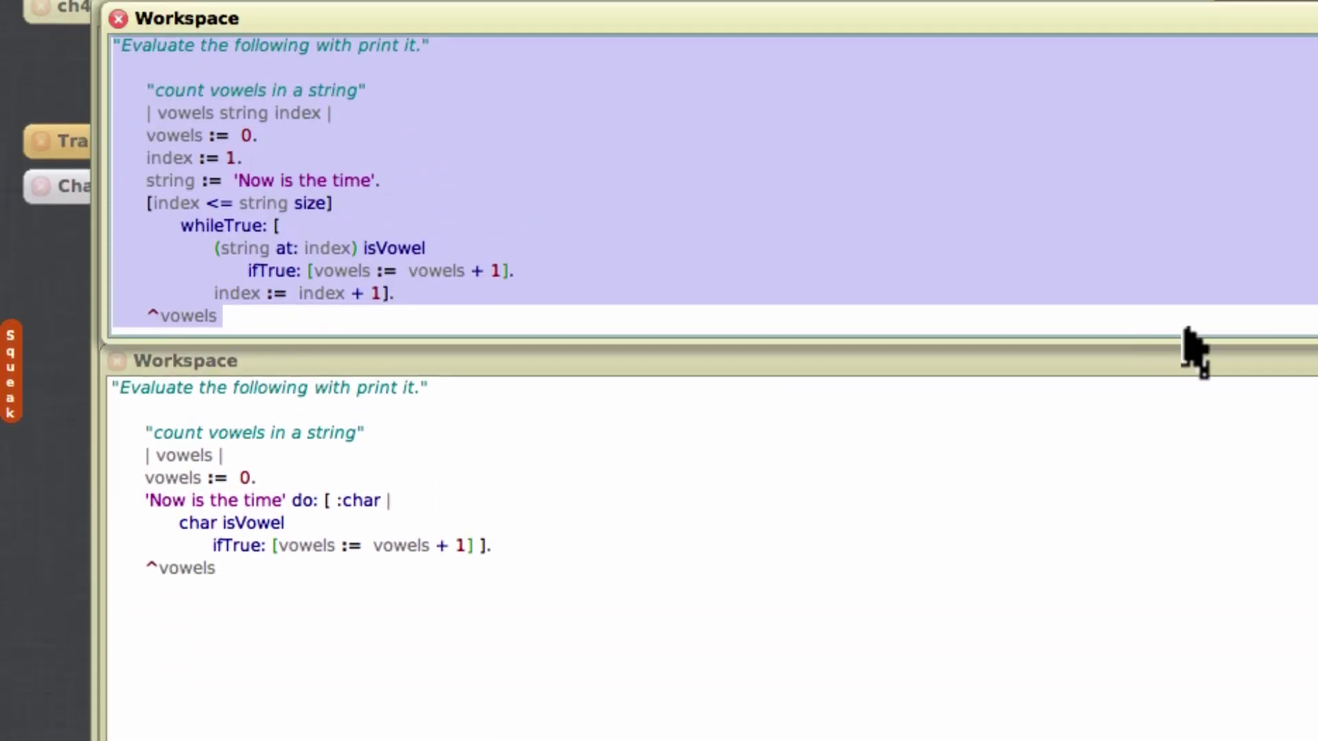
key("alt+p")
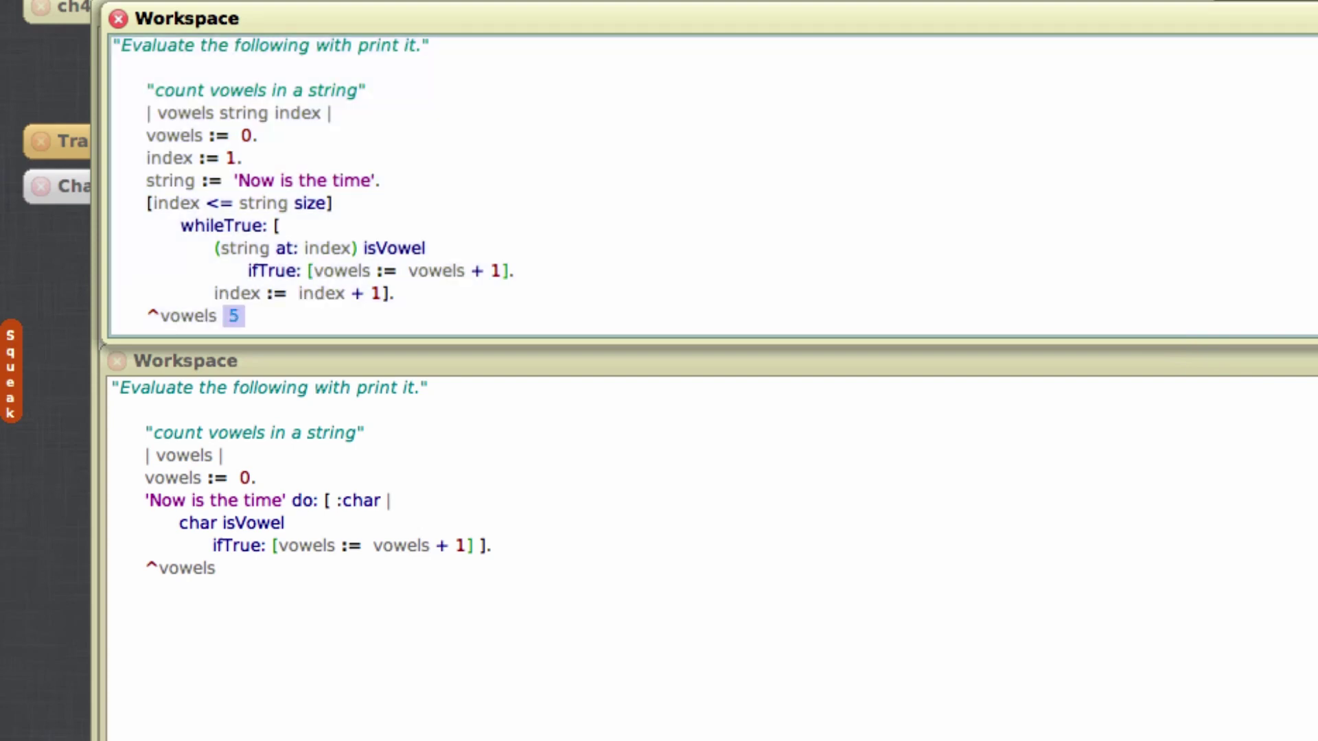
key("BackSpace")
left_click(801, 586)
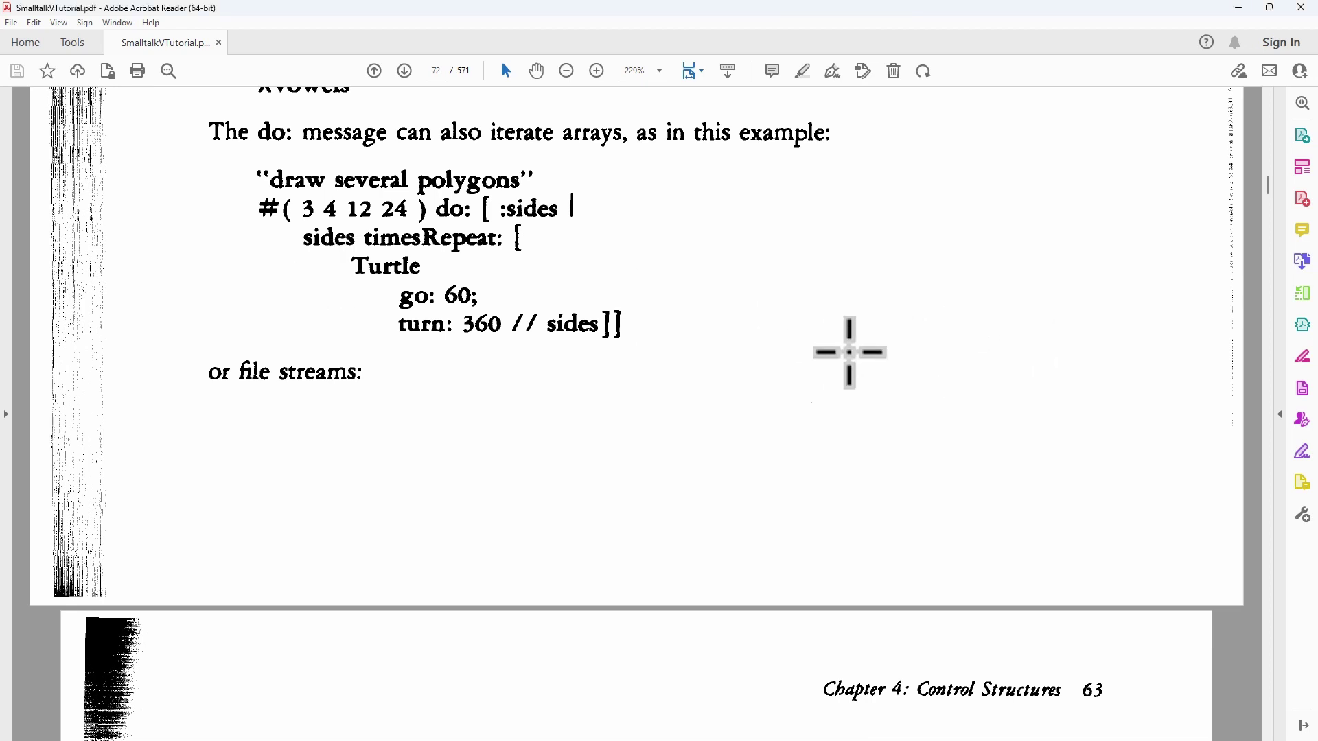
Show page 63's carriage-return stripping example and The select: Iterator heading in Acrobat.
left_click(851, 361)
scroll(846, 353, "down", 2)
scroll(858, 365, "down", 1)
scroll(845, 334, "down", 3)
scroll(845, 334, "down", 1)
scroll(844, 333, "down", 1)
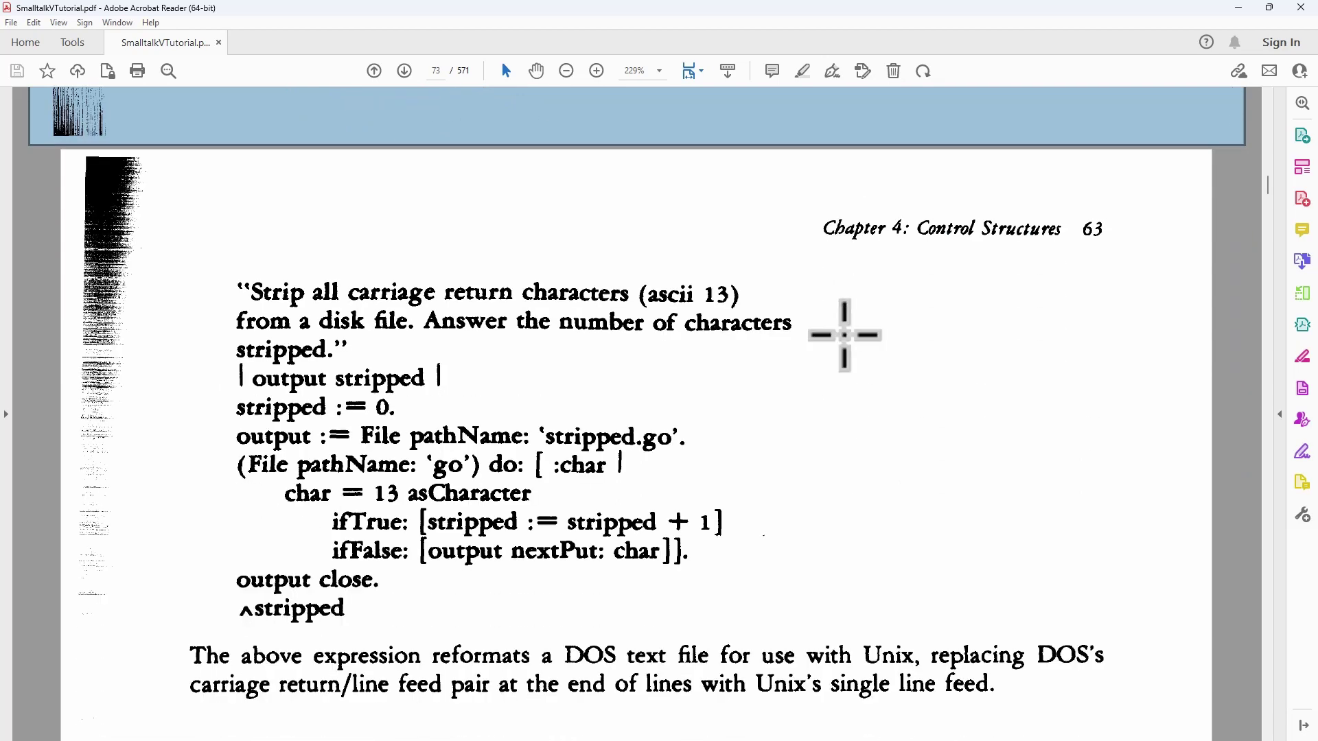
scroll(844, 334, "down", 1)
scroll(844, 333, "down", 1)
scroll(844, 333, "down", 1)
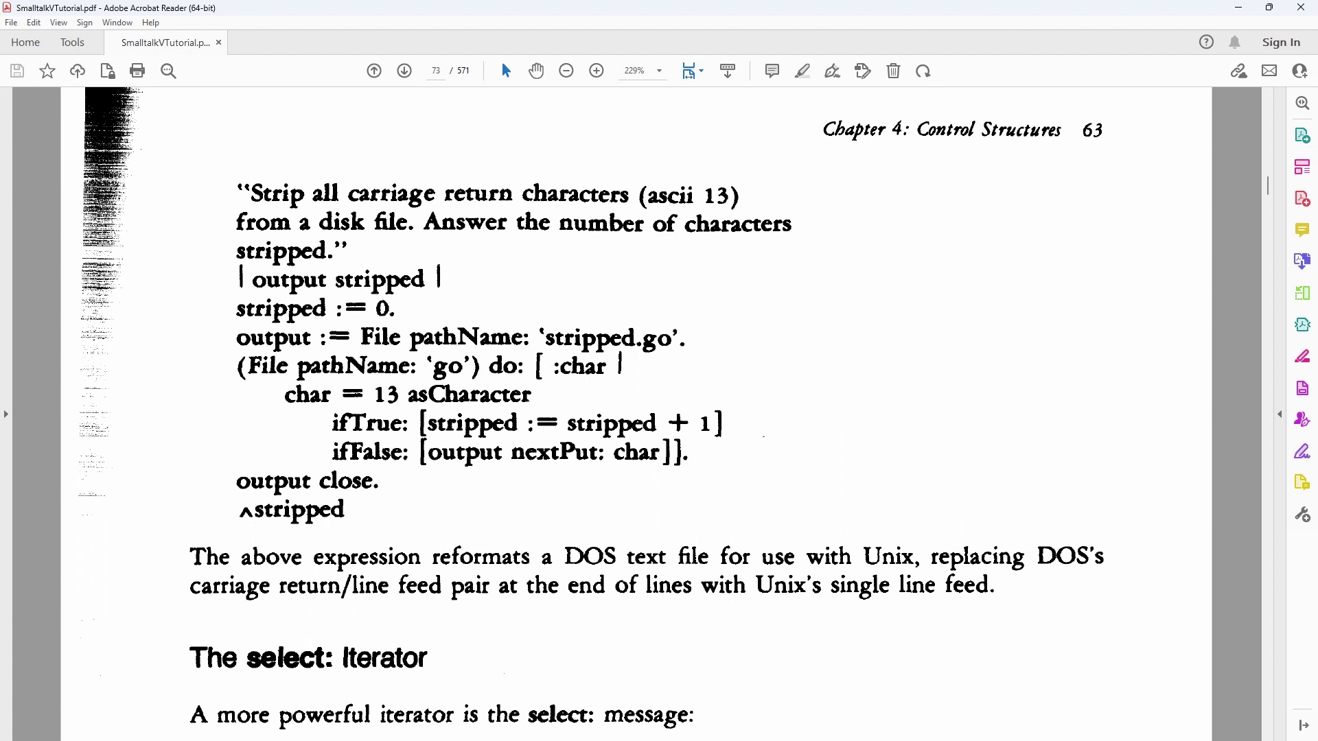
Restore the Acrobat Reader window from full screen.
left_click(1243, 10)
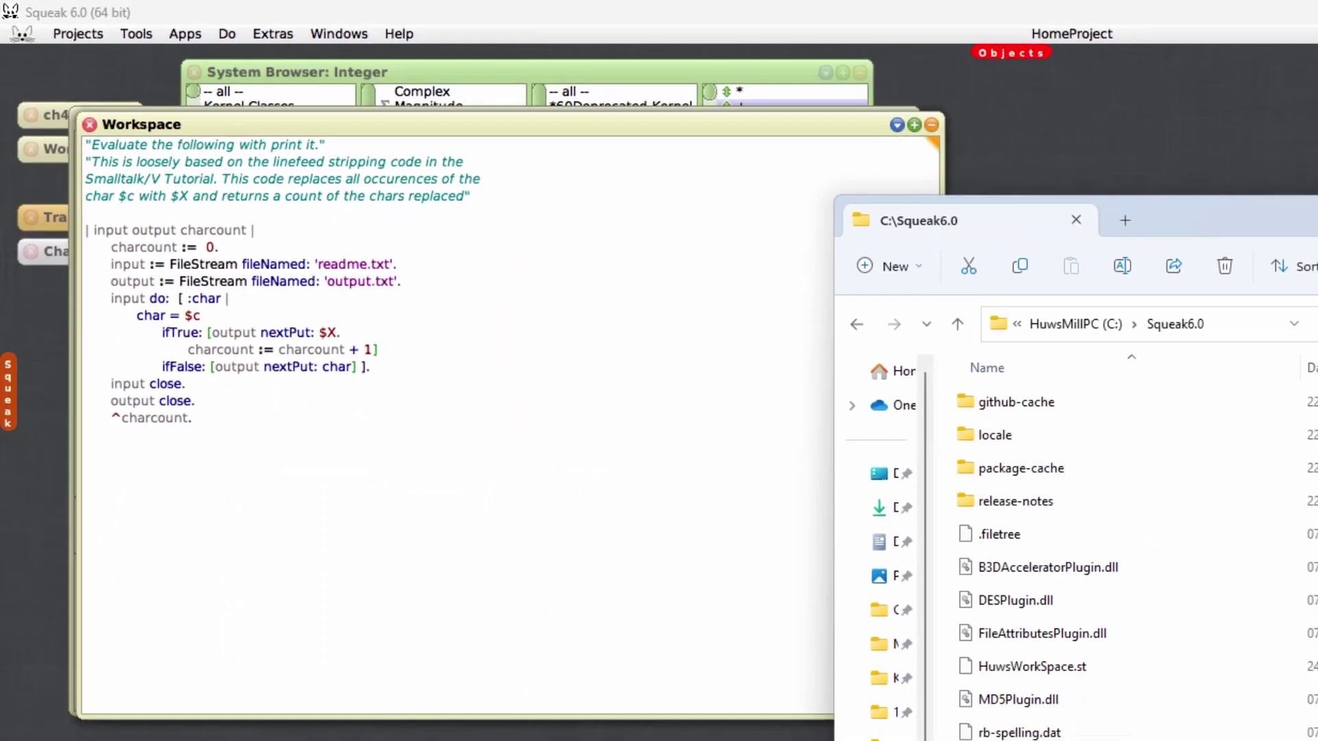
Open readme.txt from C:\Squeak6.0 to show the 'I wandered lonely as a cloud' poem.
left_click(1077, 674)
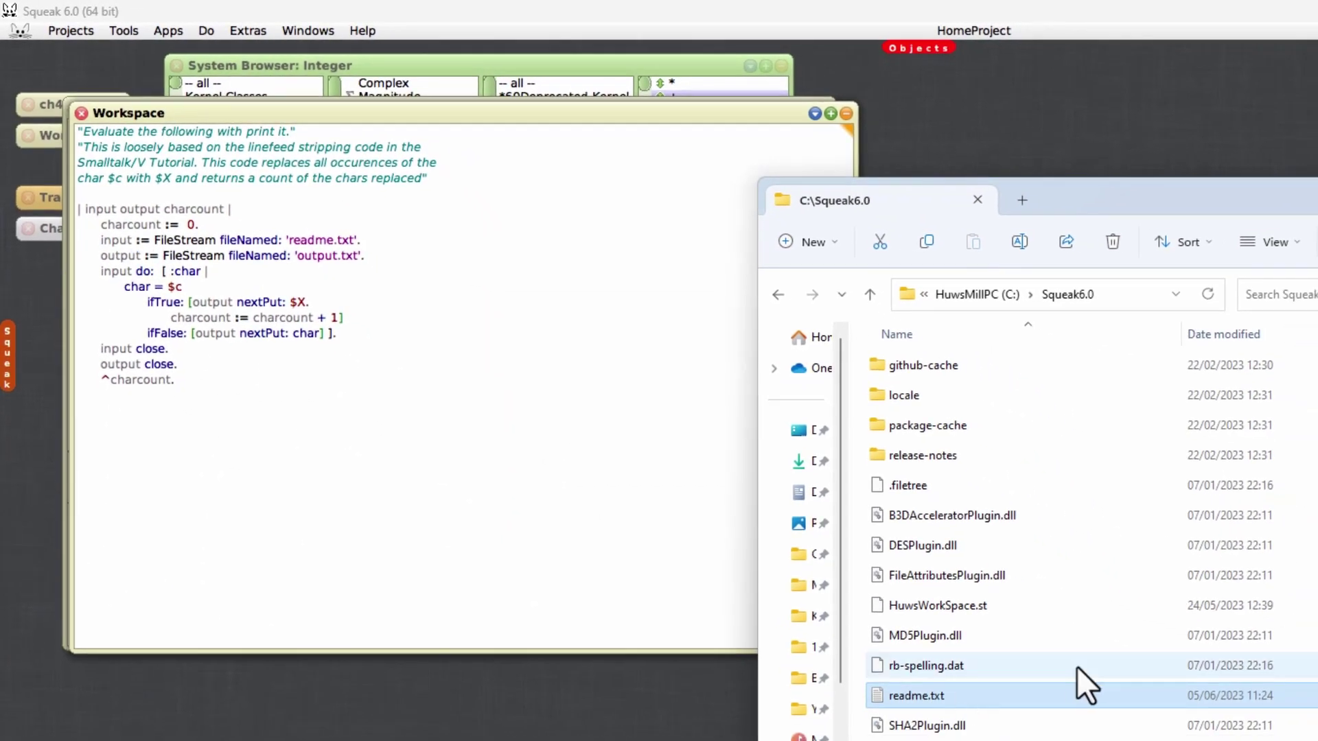
double_click(1015, 693)
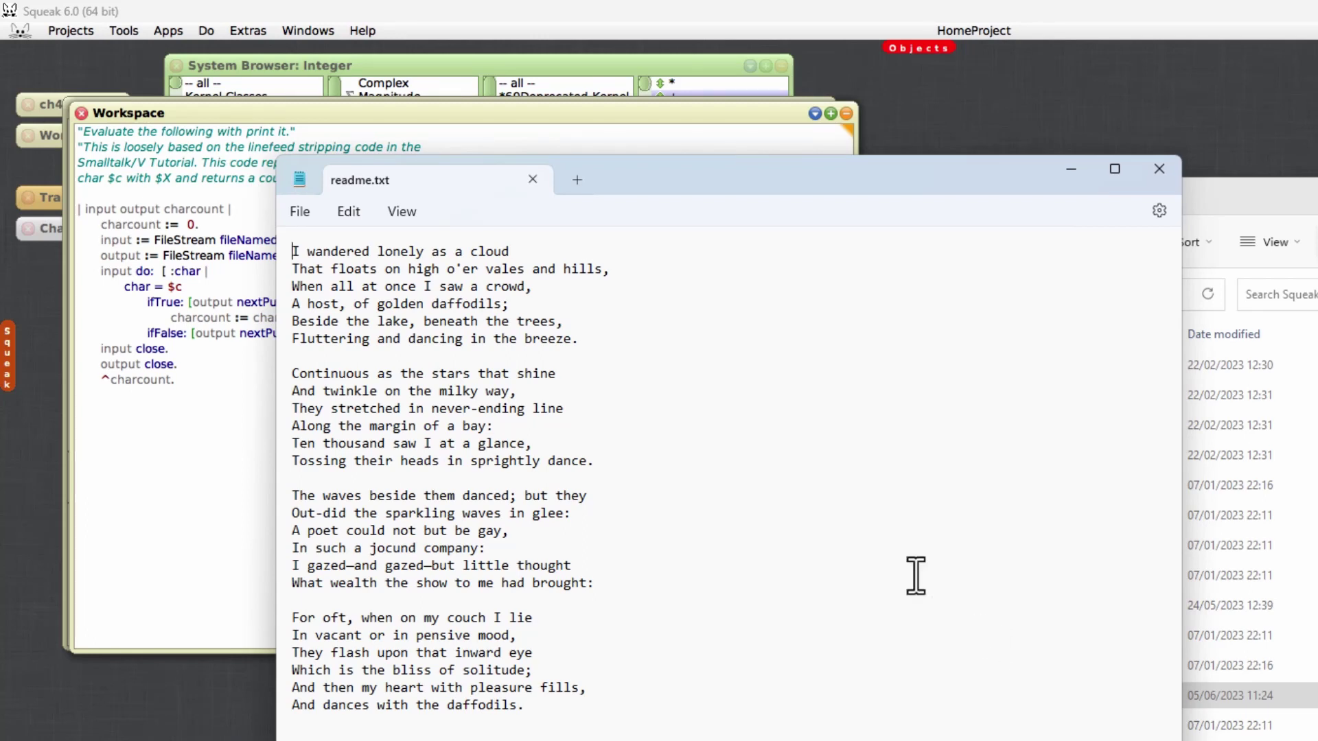
Print-it the readme.txt $c-to-$X replacement code, getting 17, then delete the result.
left_click(211, 268)
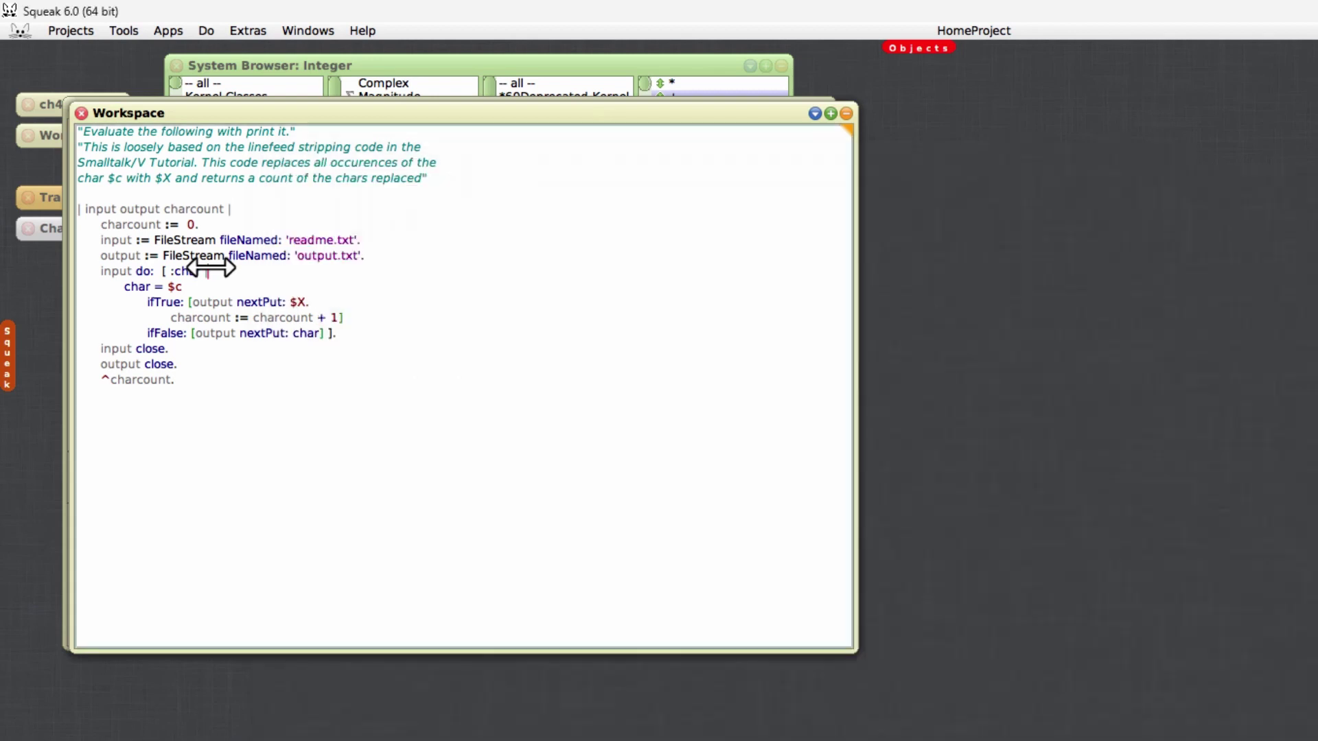
mouse_move(183, 385)
left_mouse_down()
mouse_move(139, 366)
mouse_move(65, 232)
mouse_move(62, 145)
left_mouse_up()
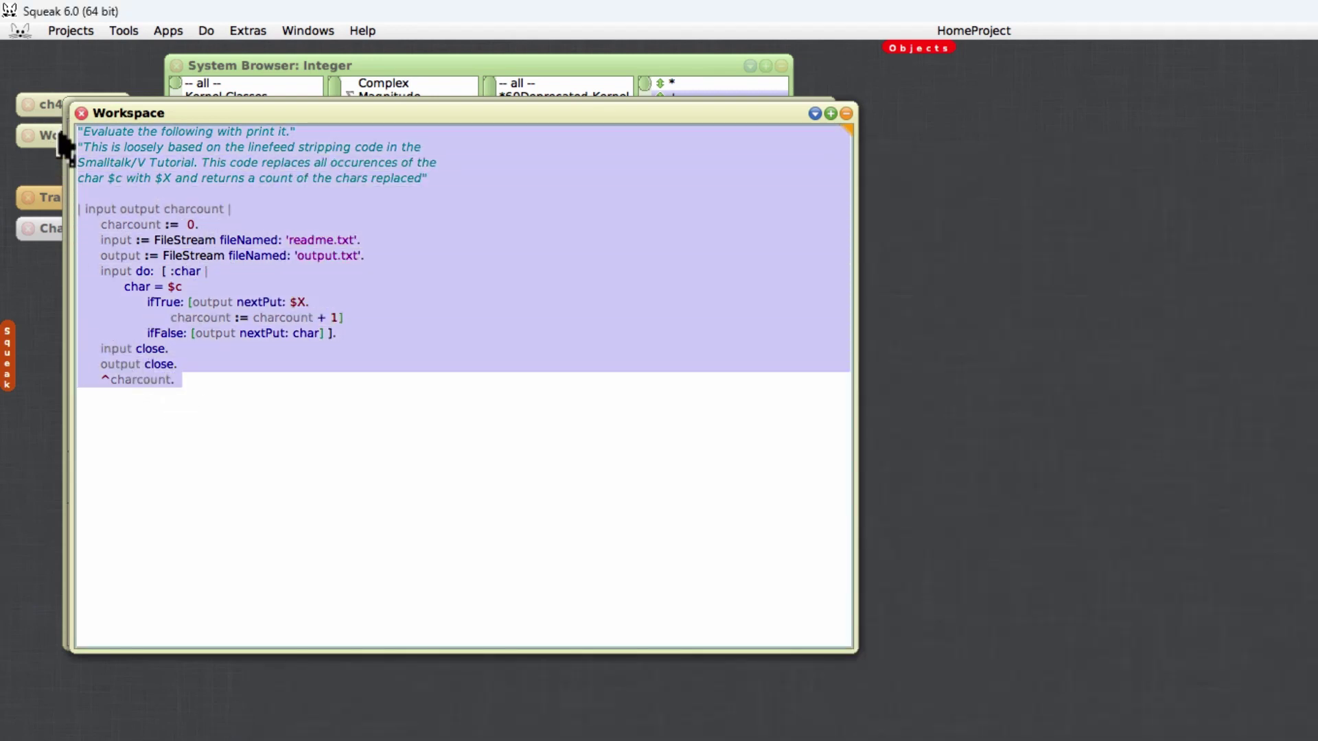
key("ctrl+p")
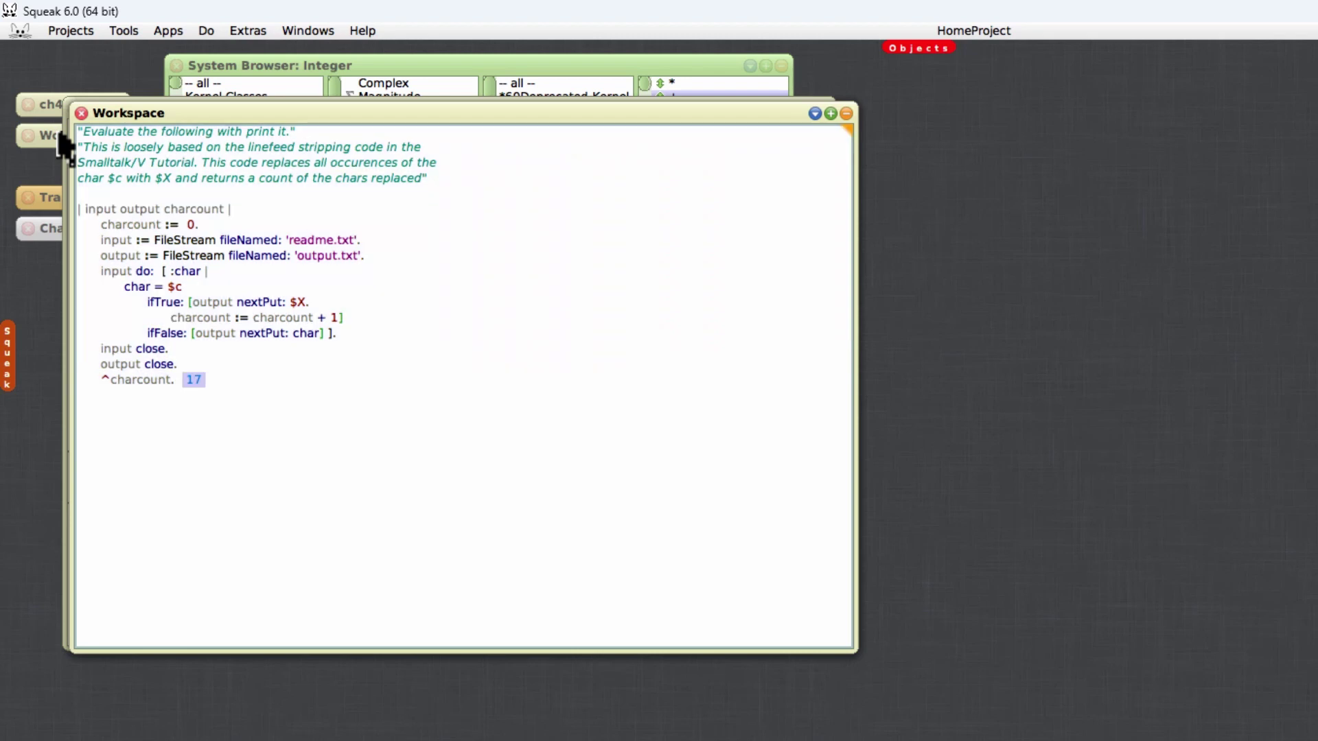
key("BackSpace")
Open output.txt from the Squeak6.0 folder to confirm c was replaced by X.
key("alt+Tab")
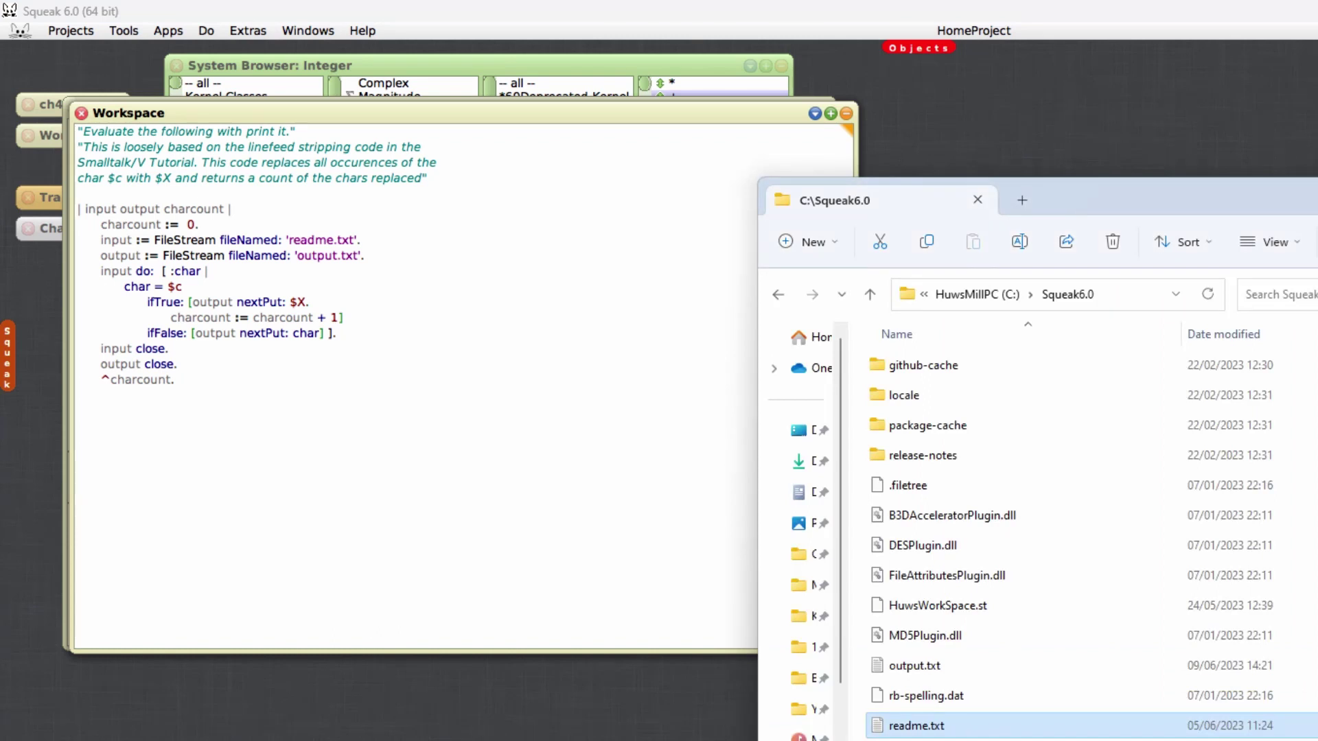
left_click(966, 667)
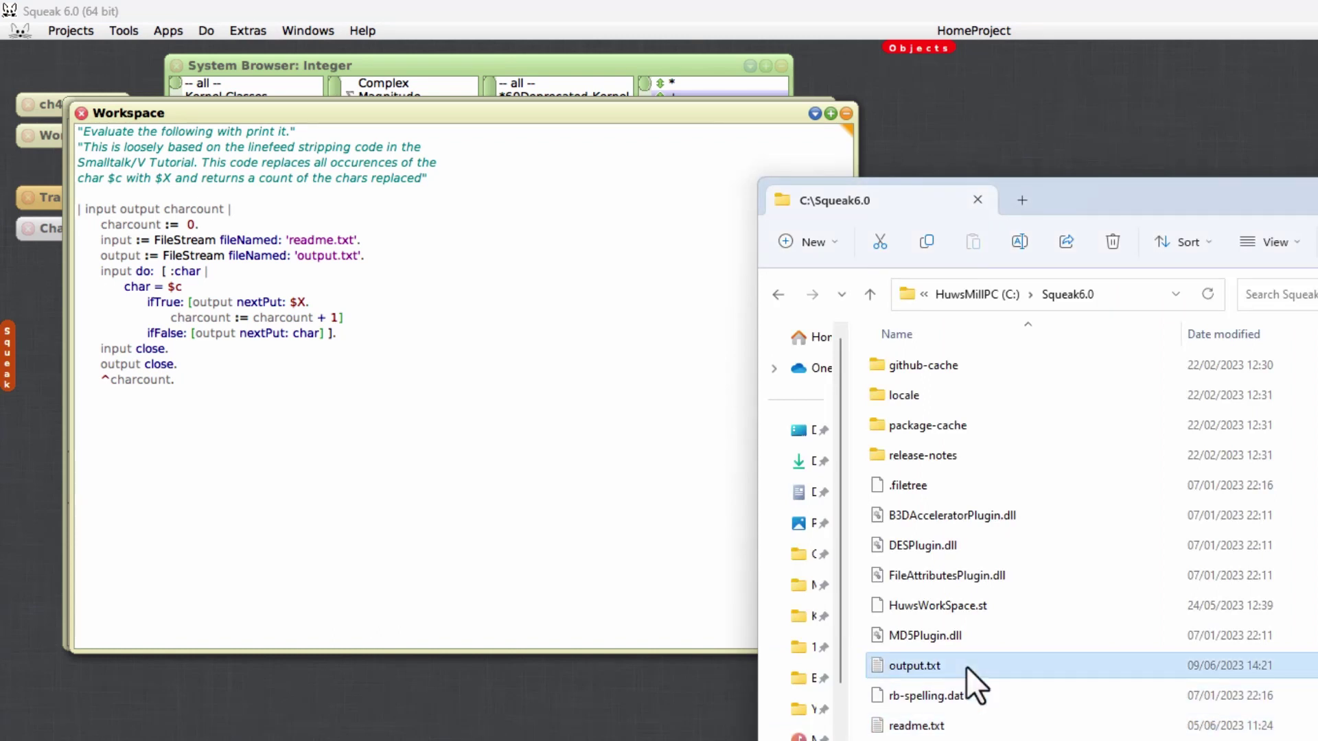
double_click(966, 666)
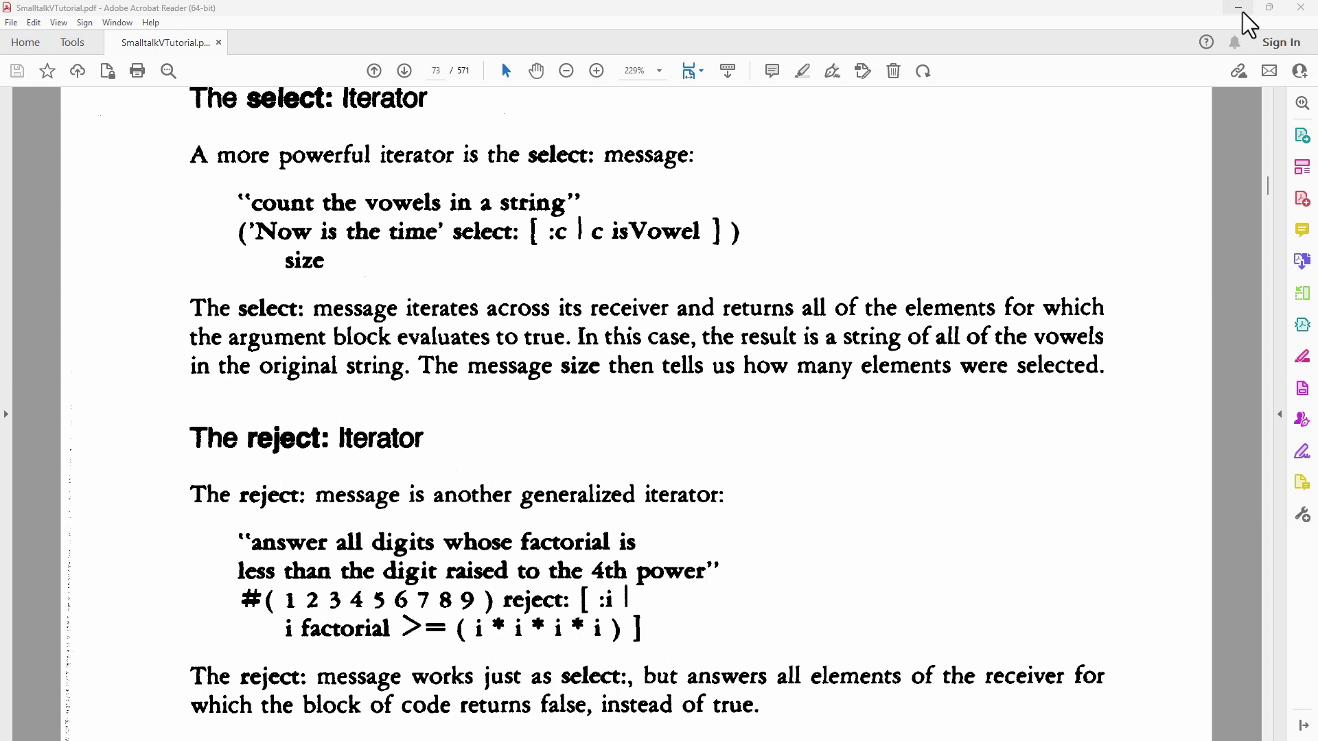
Return to Squeak and print-it the select: vowel count for 'Now is the time', giving 5.
left_click(1242, 11)
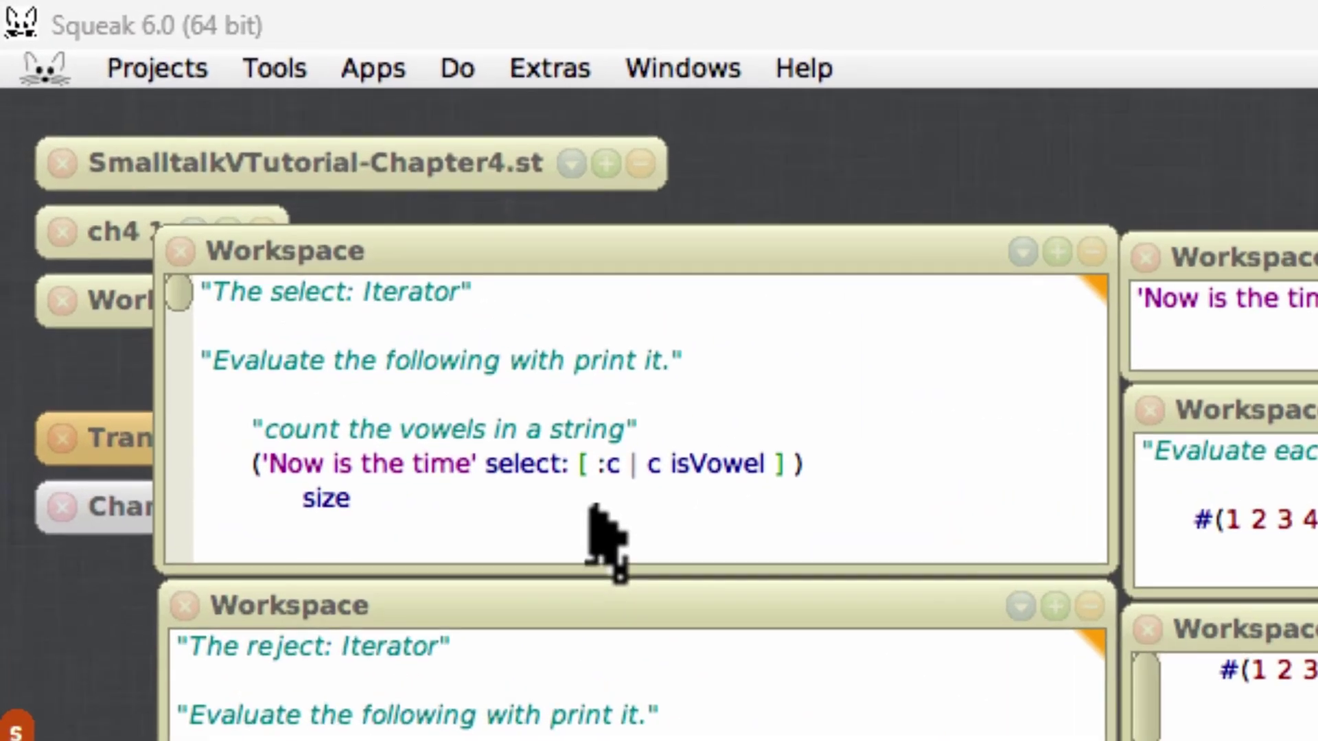
left_click(170, 234)
left_click_drag(170, 235, 87, 132)
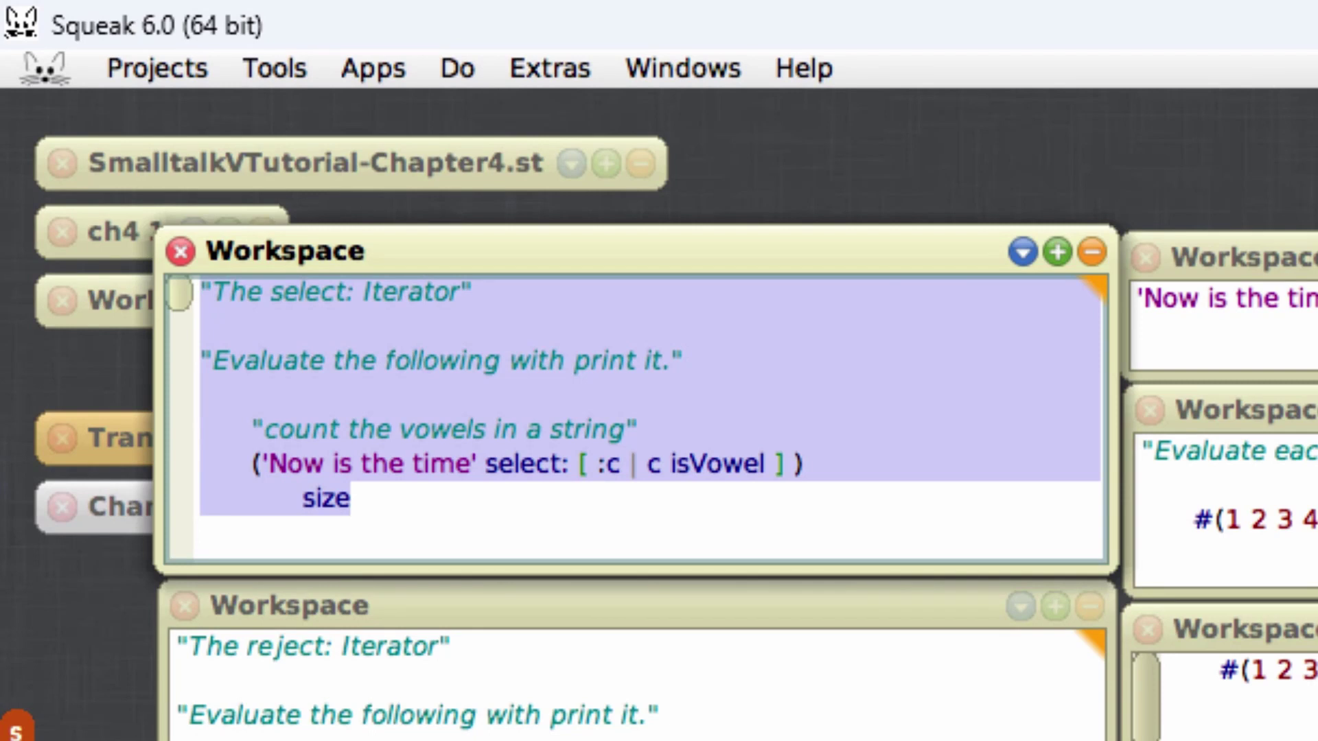
key("ctrl+p")
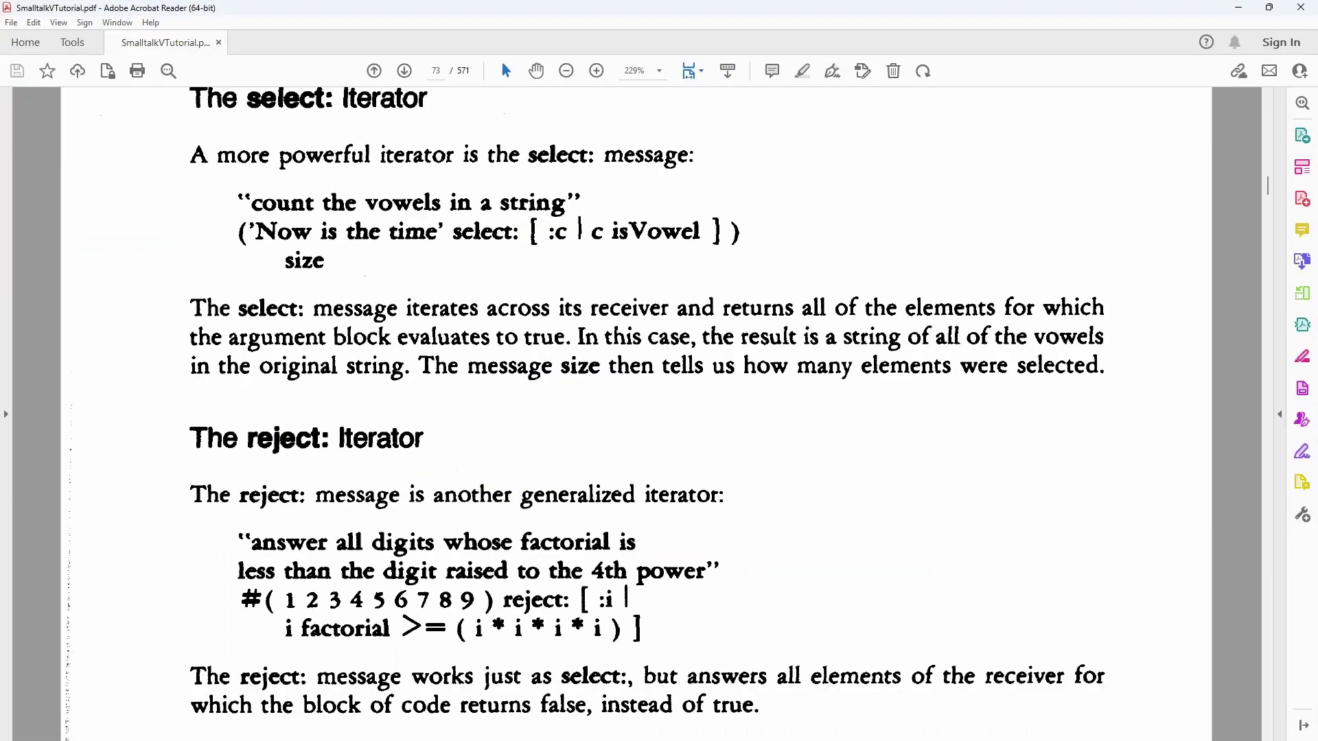
scroll(920, 376, "down", 1)
scroll(921, 375, "down", 2)
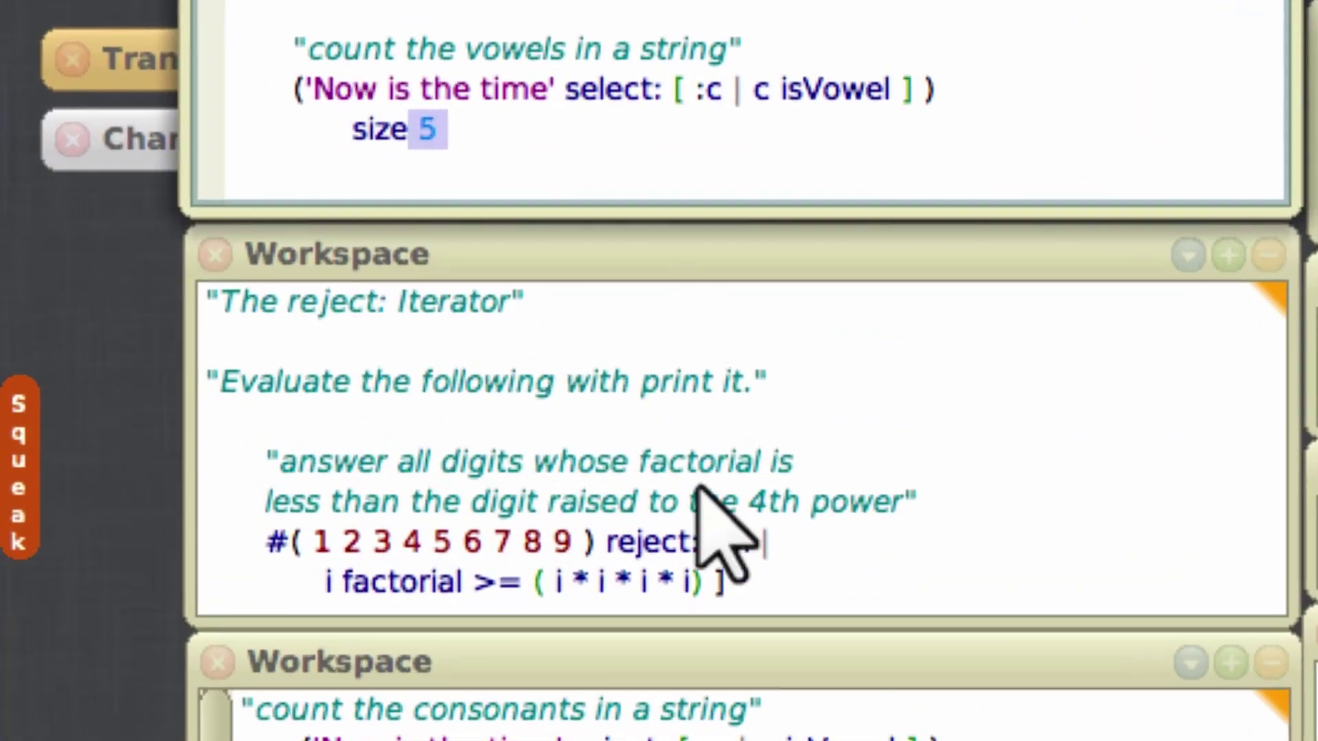
Print-it the factorial reject: example to show the remaining digits.
left_click(696, 484)
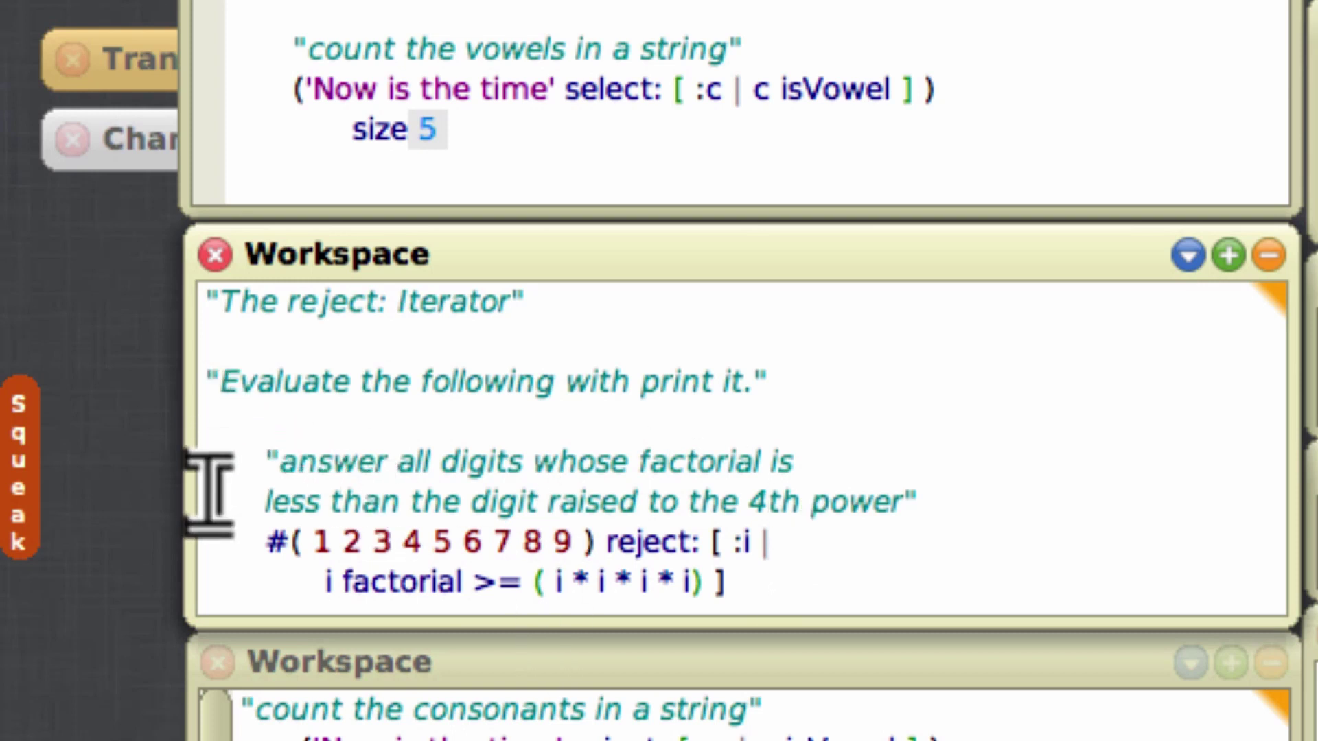
left_click_drag(218, 453, 617, 618)
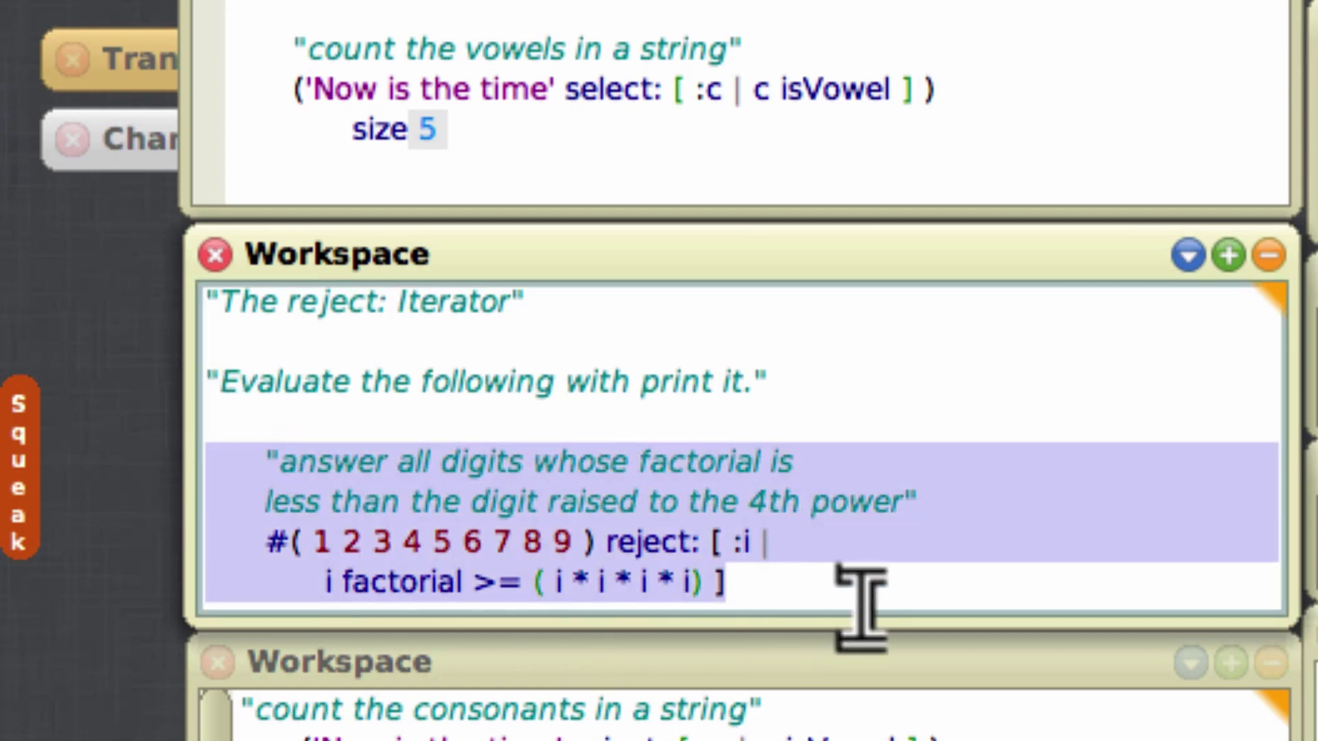
key("alt+p")
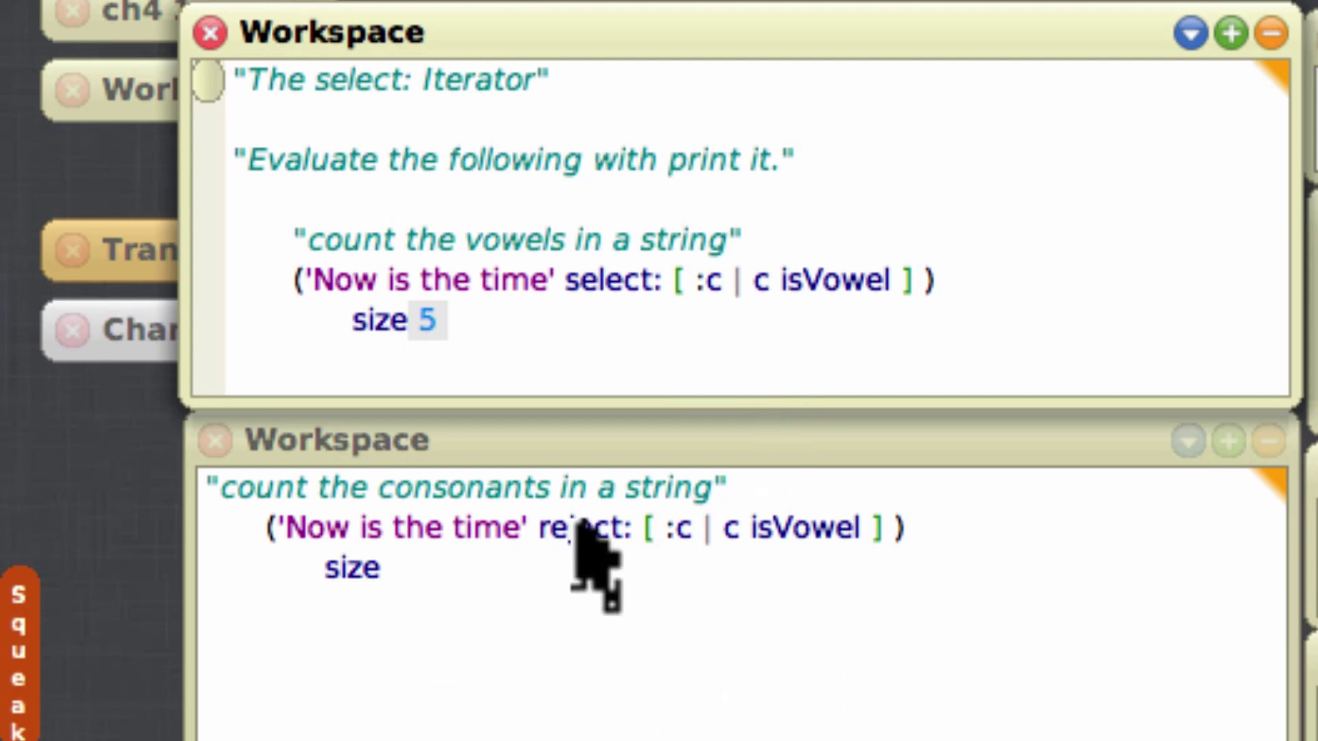
Print-it the consonant-count example, which answers 10.
left_click(455, 583)
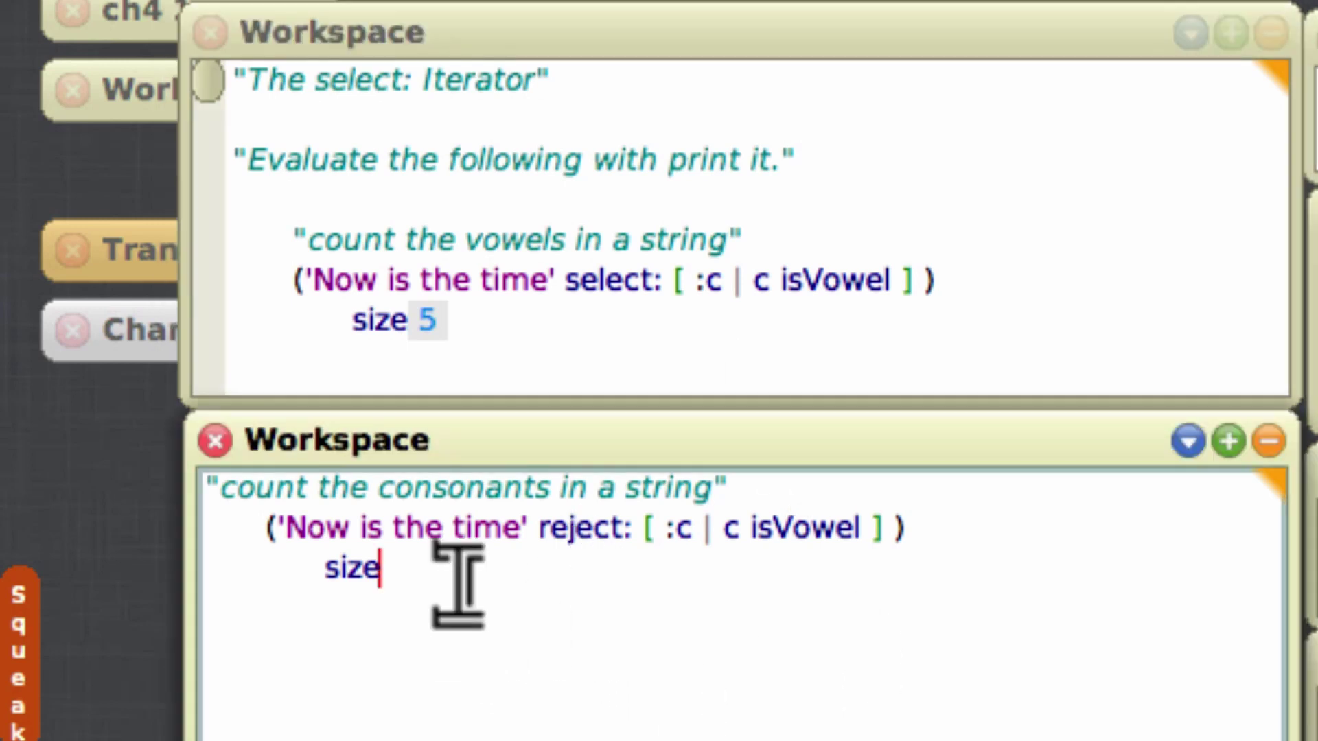
mouse_move(456, 582)
left_mouse_down()
mouse_move(267, 562)
mouse_move(190, 499)
left_mouse_up()
key("ctrl+p")
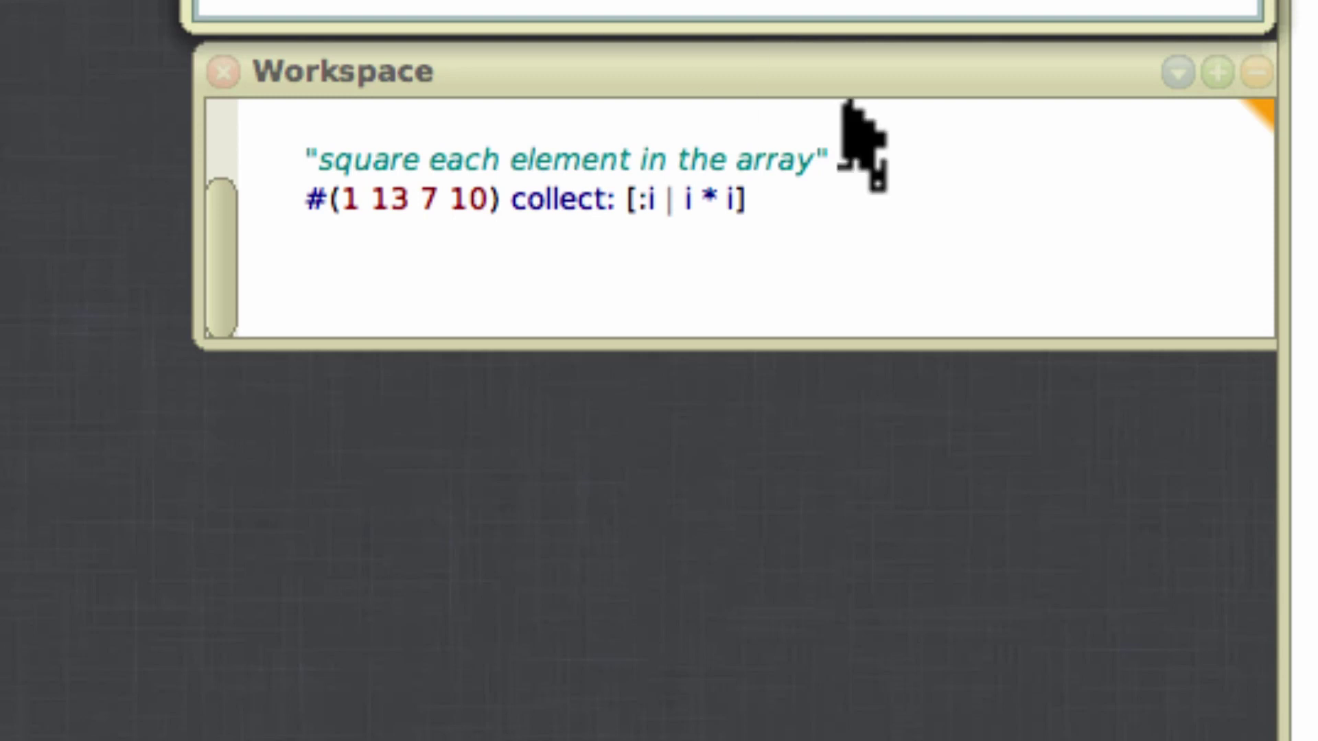
Print-it the square-each-element collect: code to get #(1 169 49 100).
left_click(853, 144)
key("ctrl+a")
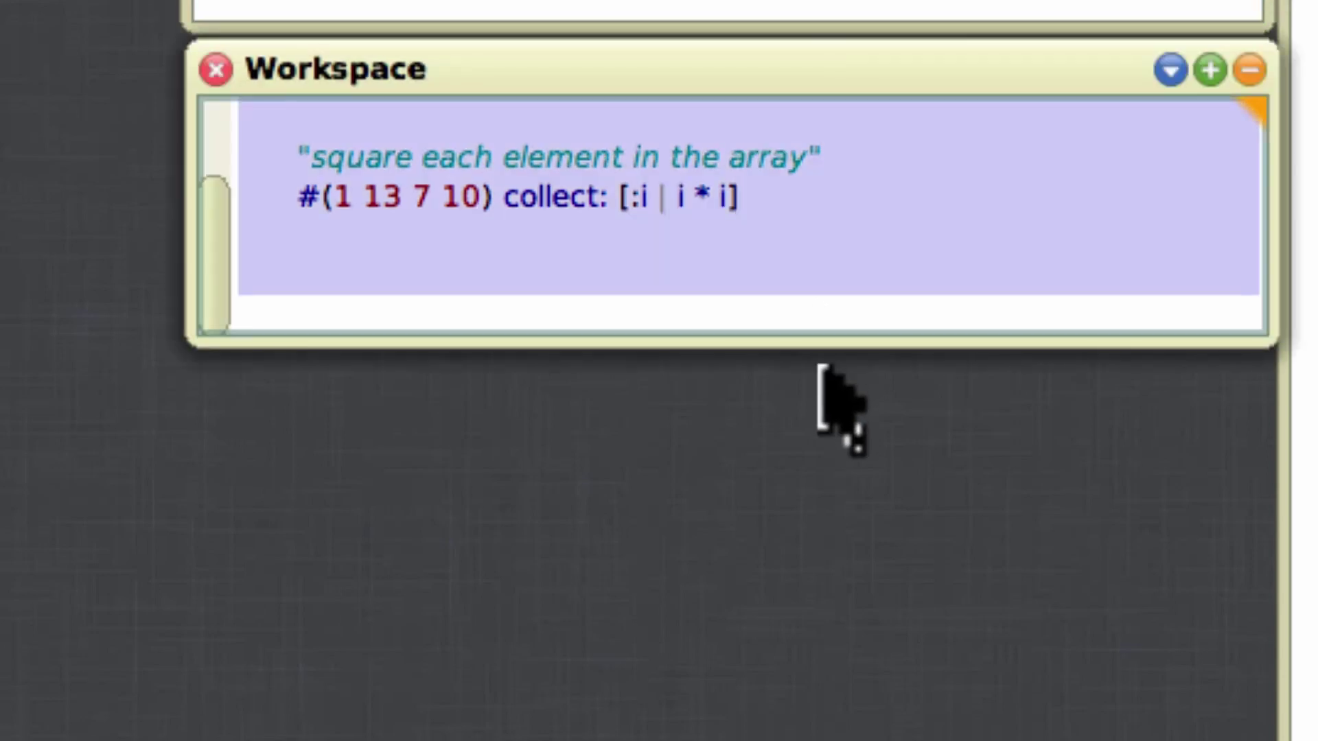
key("ctrl+p")
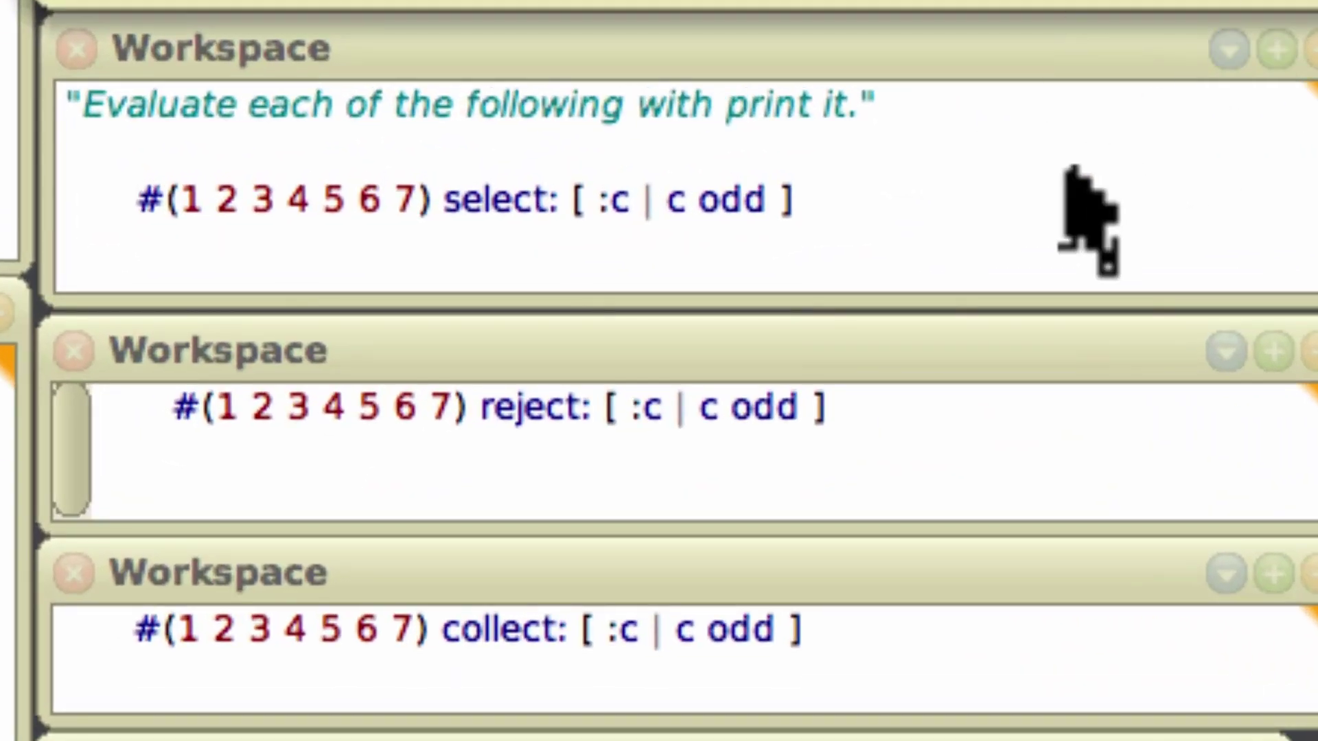
Print the odd numbers kept by the select: example, then delete the result.
left_click(1044, 220)
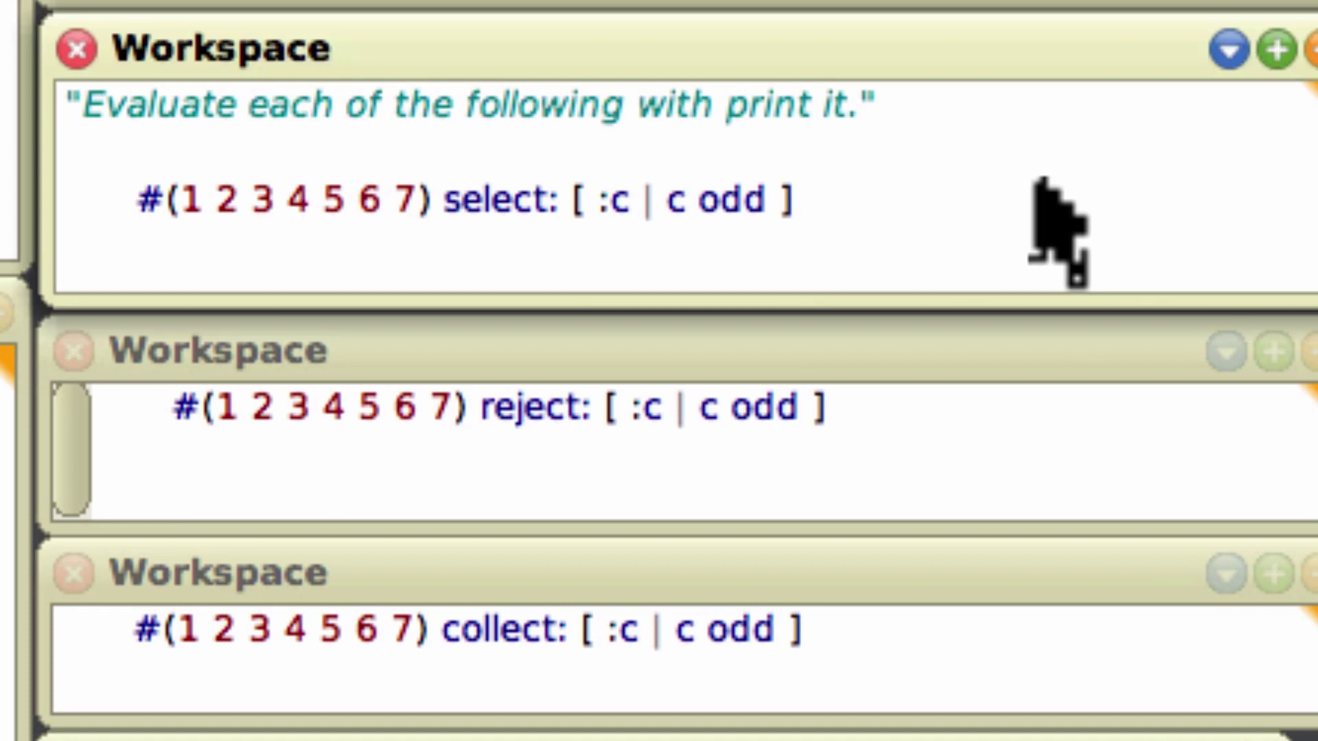
left_click(952, 203)
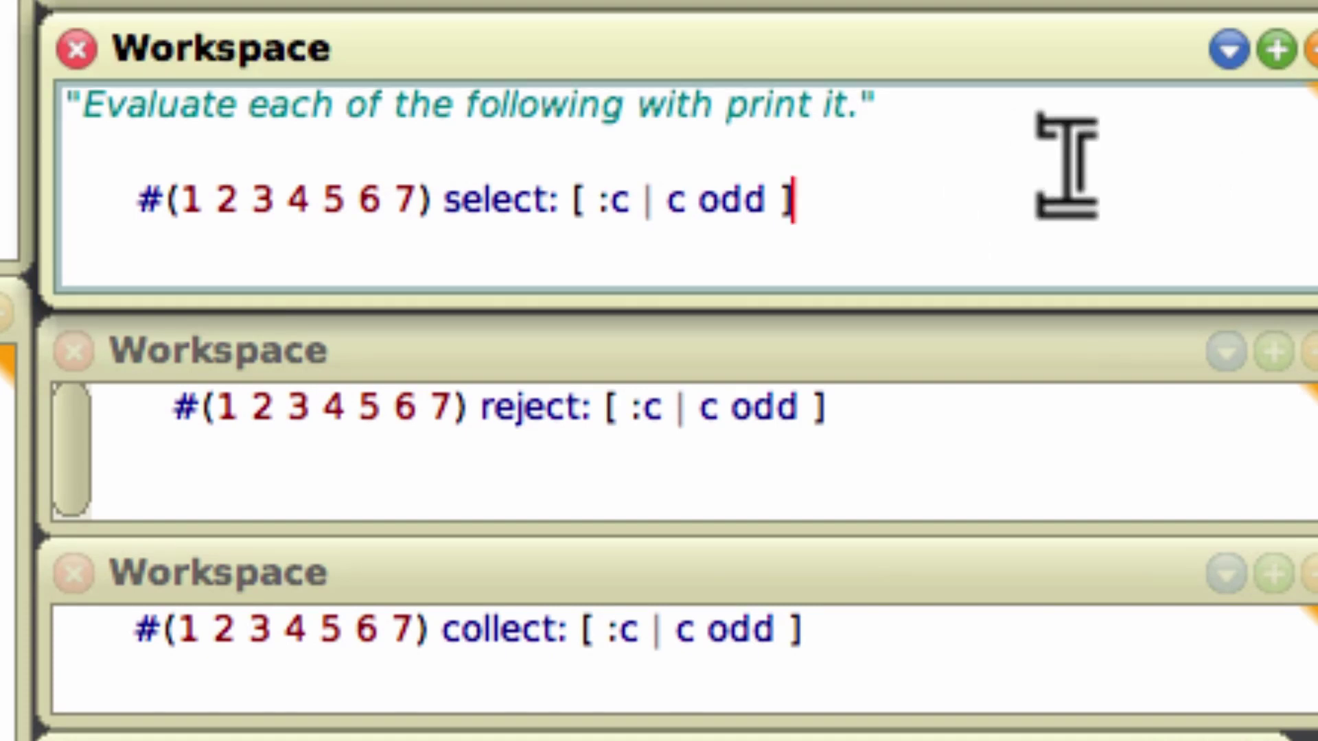
key("ctrl+p")
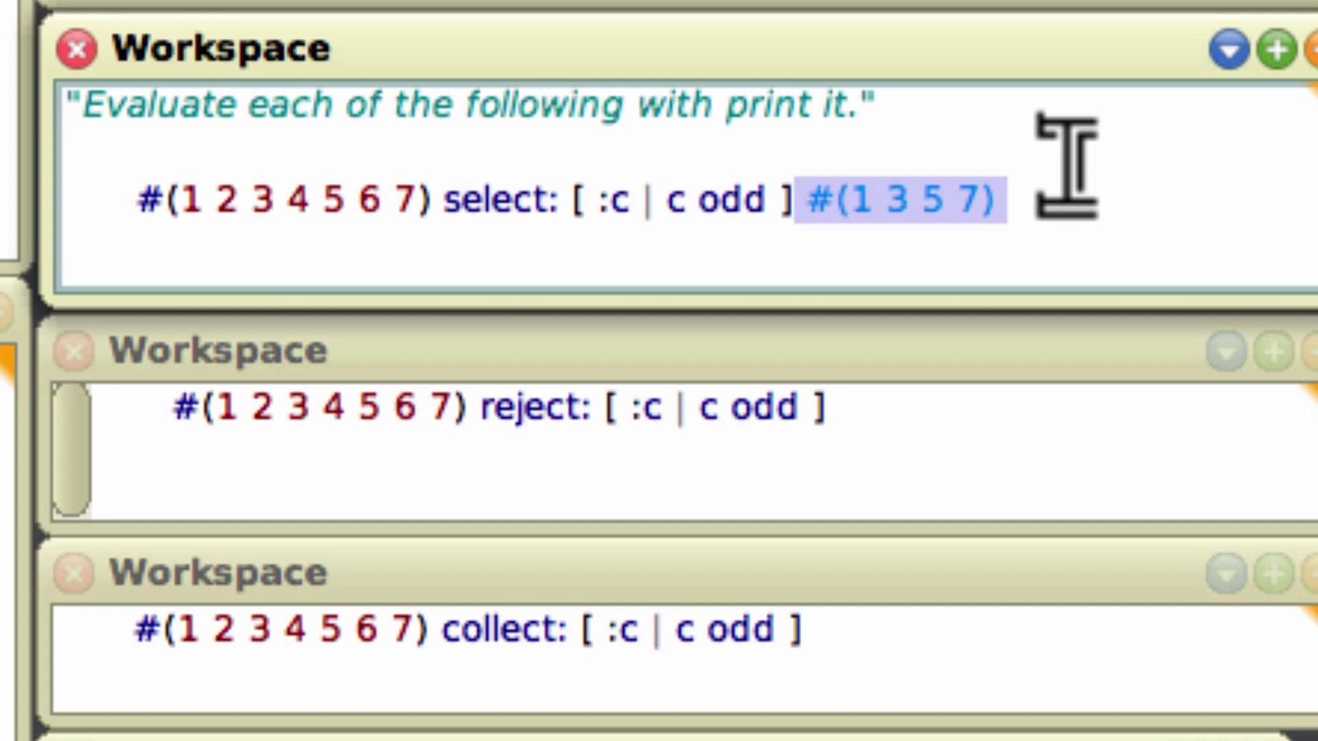
key("BackSpace")
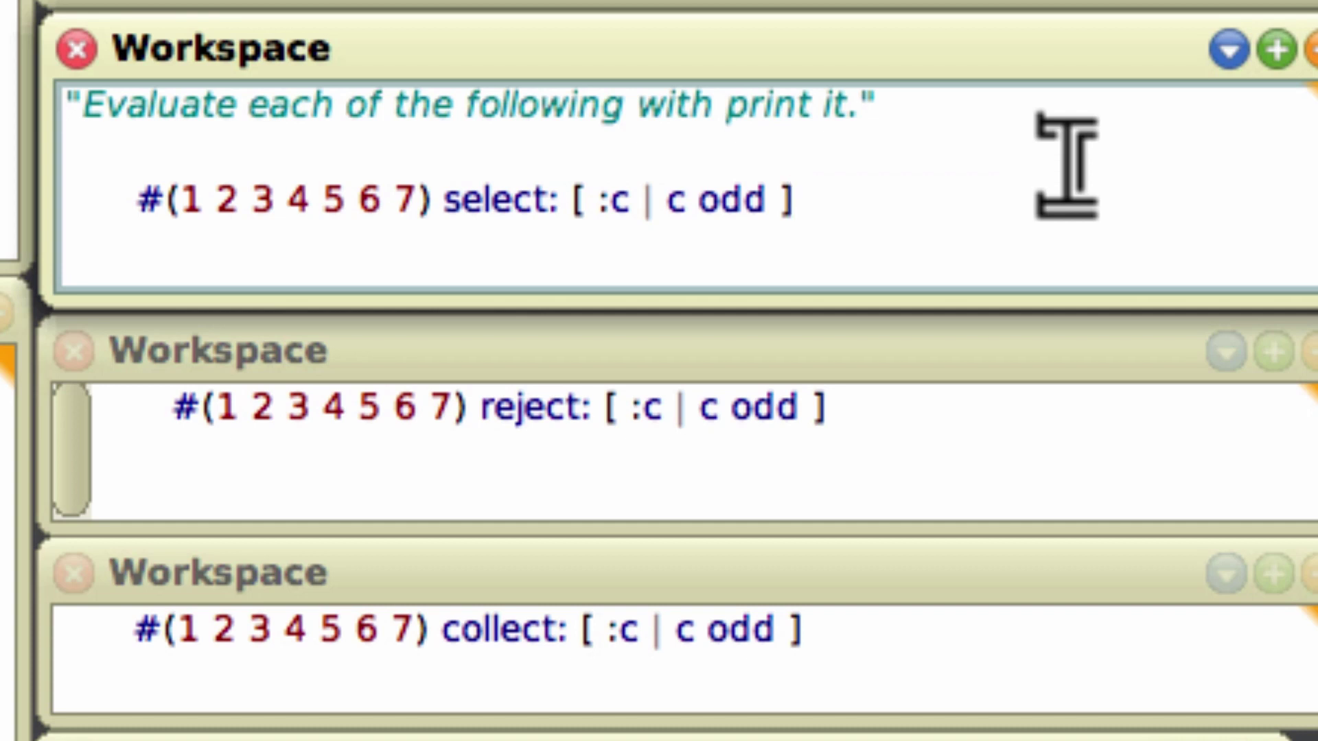
Print the even numbers left by the reject: example, then delete the result.
left_click(906, 485)
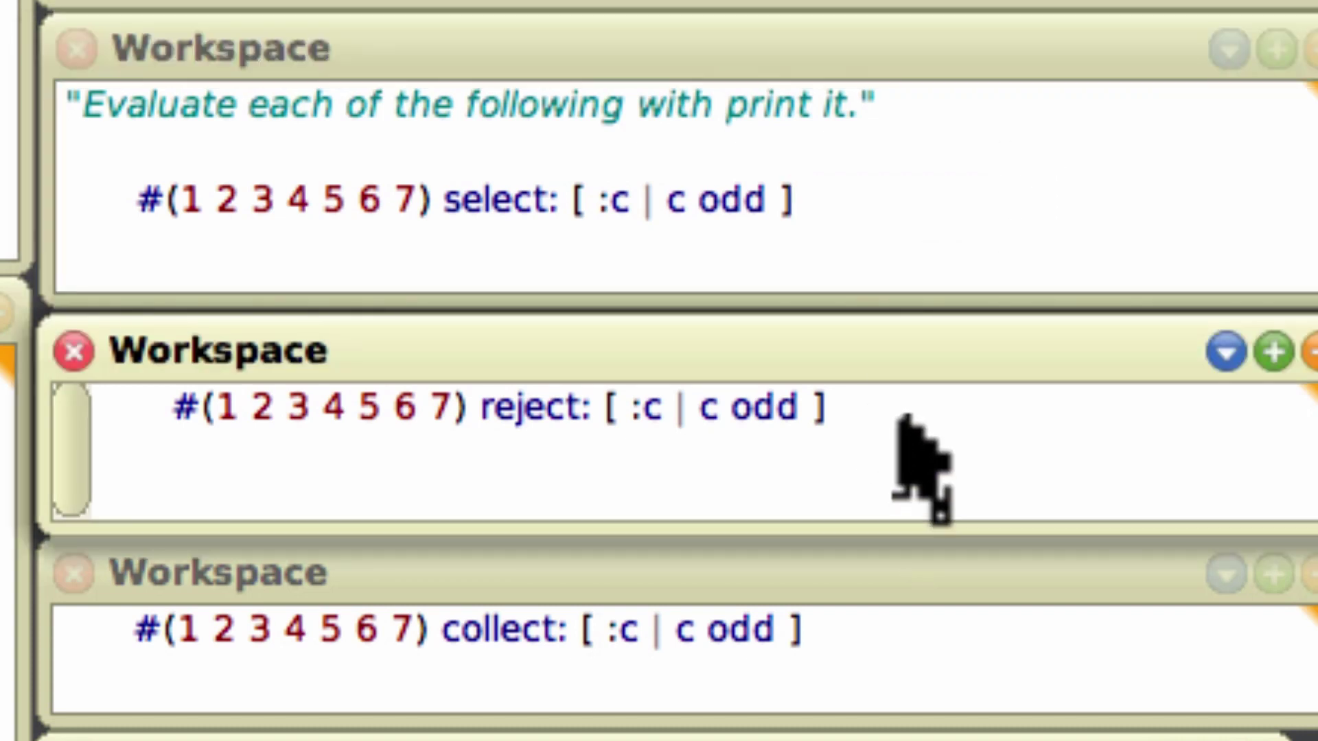
left_click(901, 424)
key("ctrl+p")
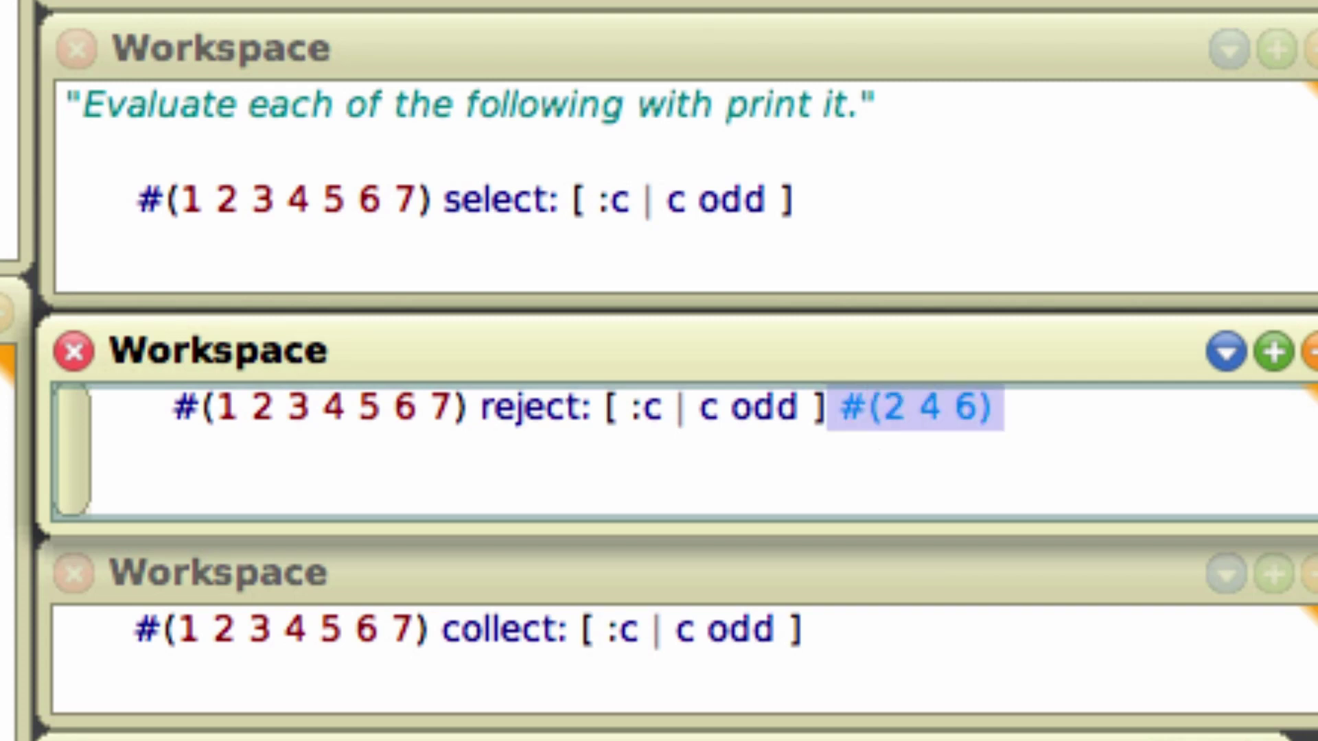
key("BackSpace")
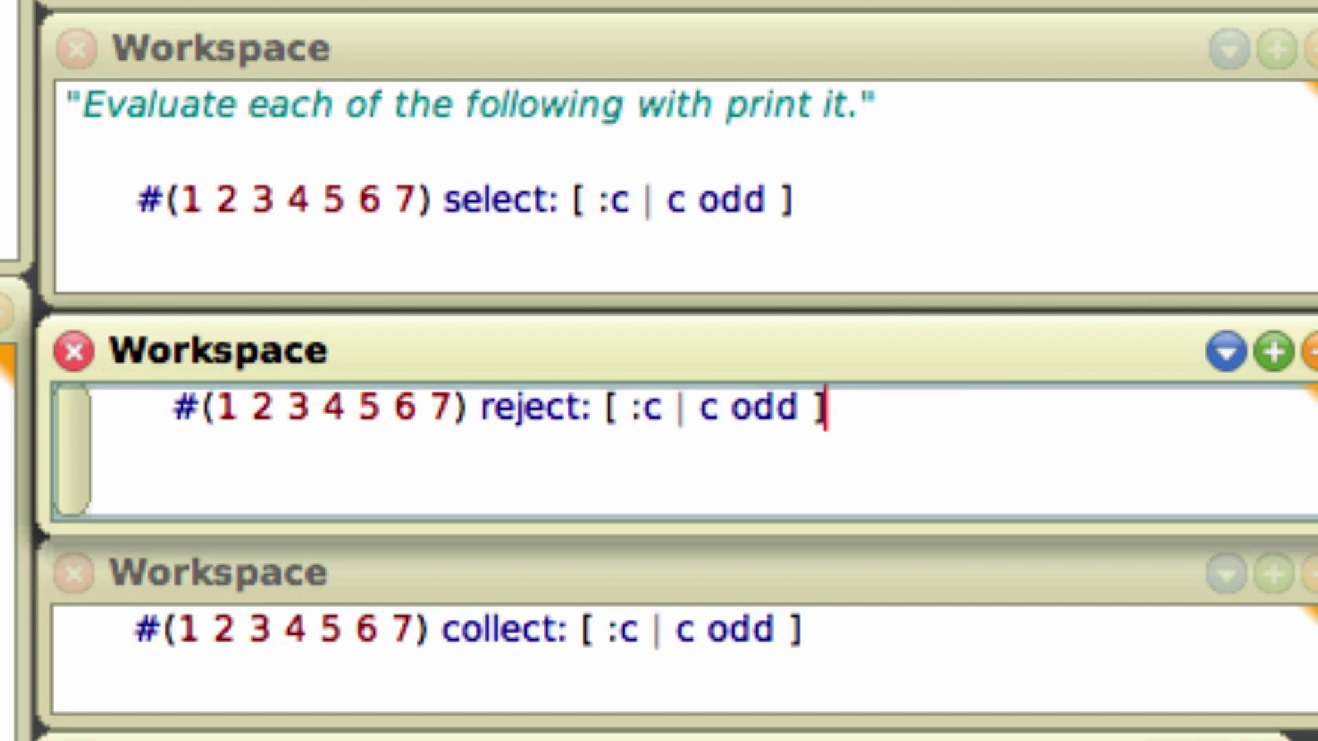
Select the collect: odd-numbers line and print the vowel flags for each character.
left_click(917, 625)
double_click(904, 630)
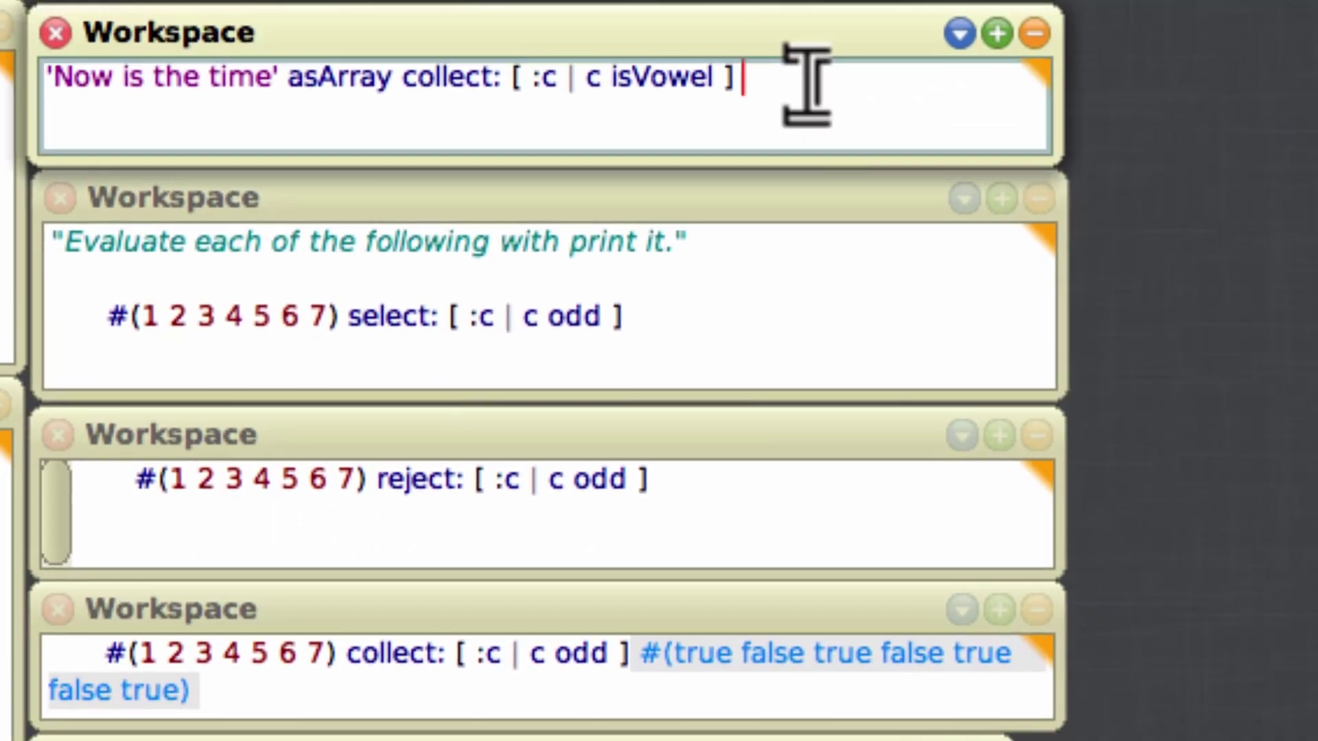
double_click(807, 82)
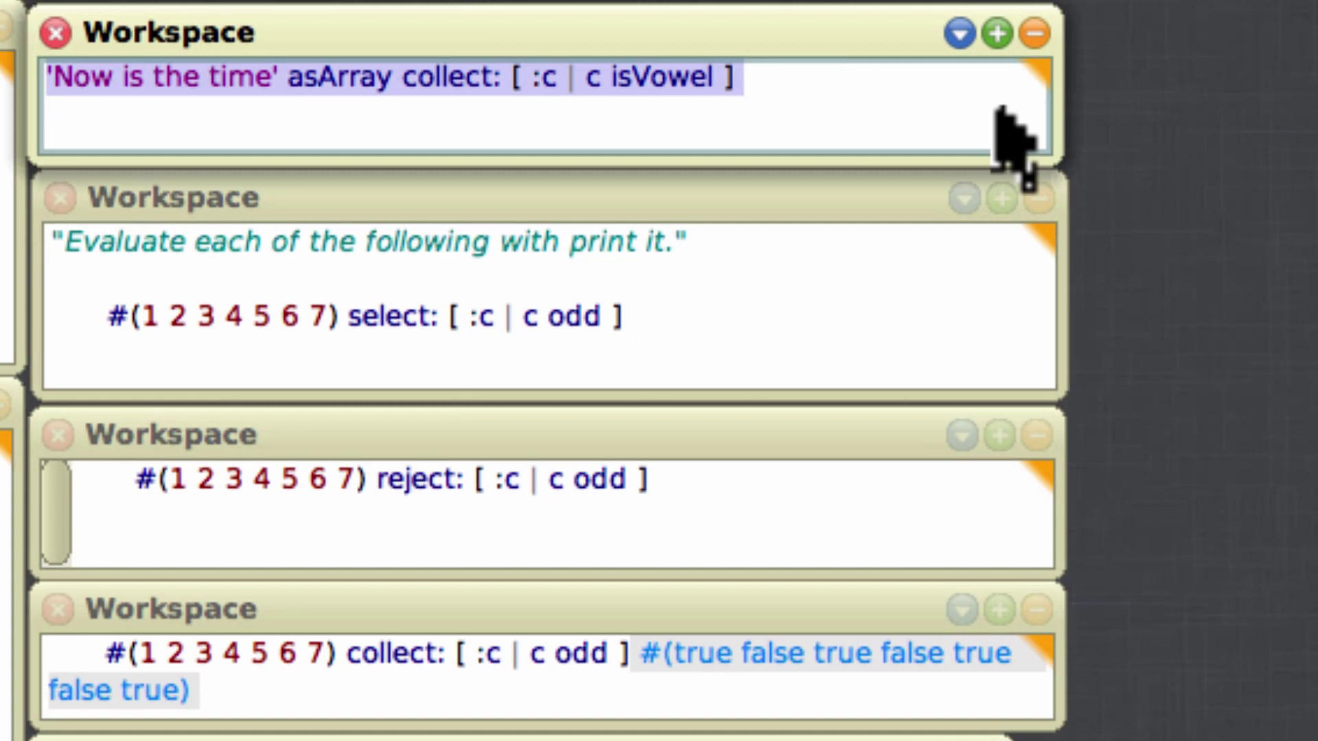
key("alt+p")
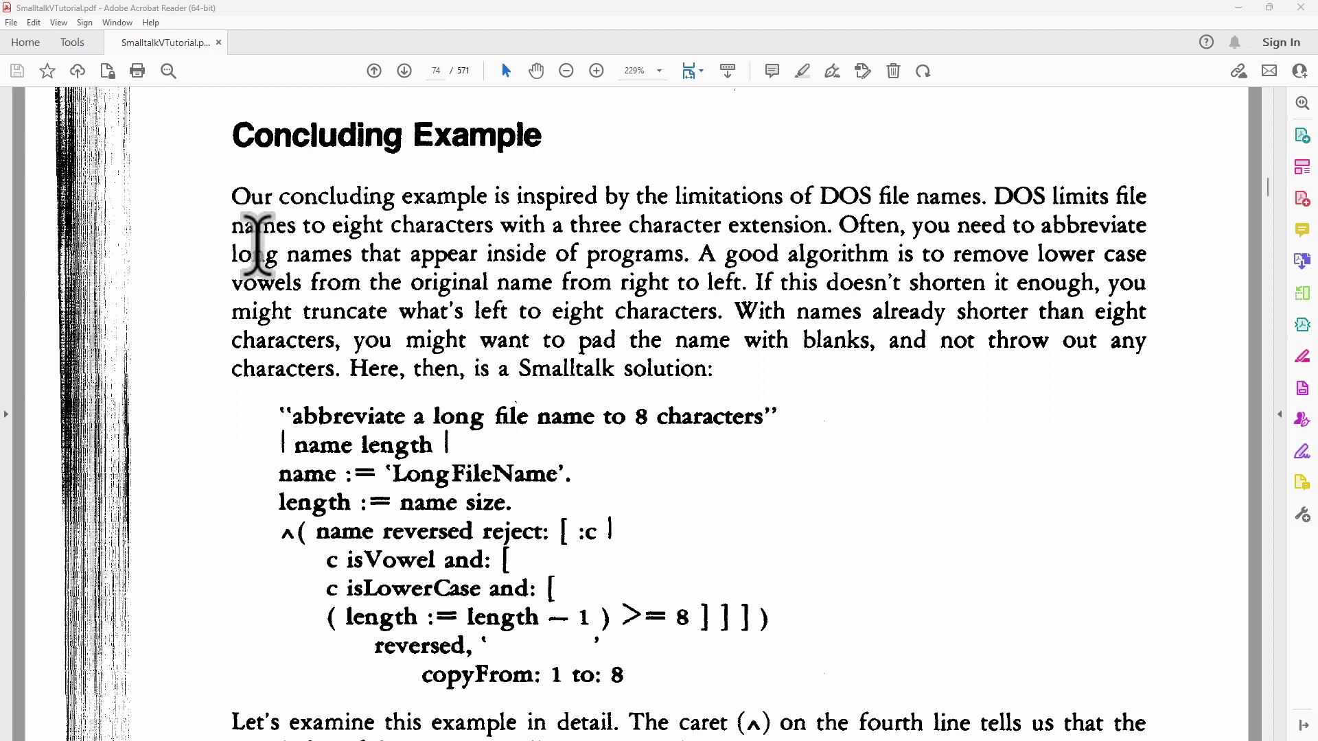
Minimise the Acrobat tutorial window to bring Squeak back to the front.
left_click(1237, 7)
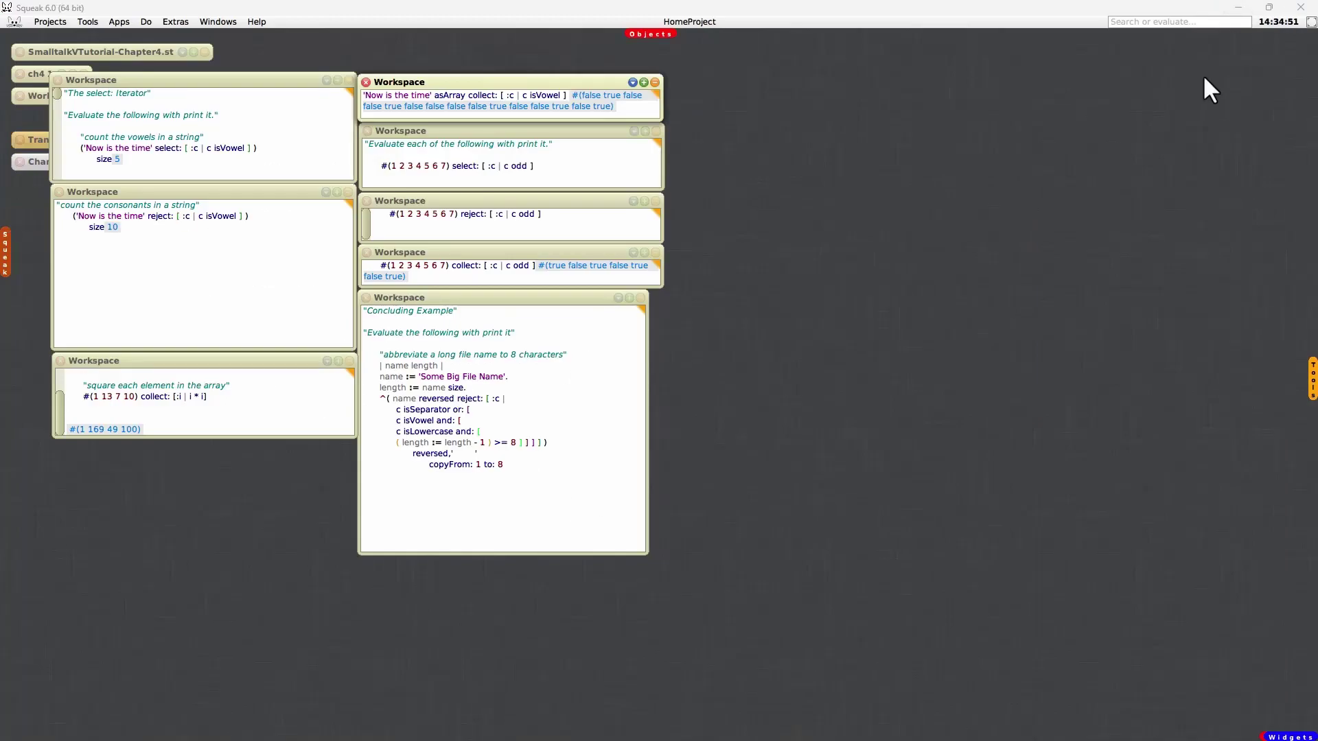
Select and print-it the Concluding Example code, abbreviating 'Some Big File Name' to 'SmBgFlNm'.
left_click(558, 458)
left_click_drag(392, 479, 21, 57)
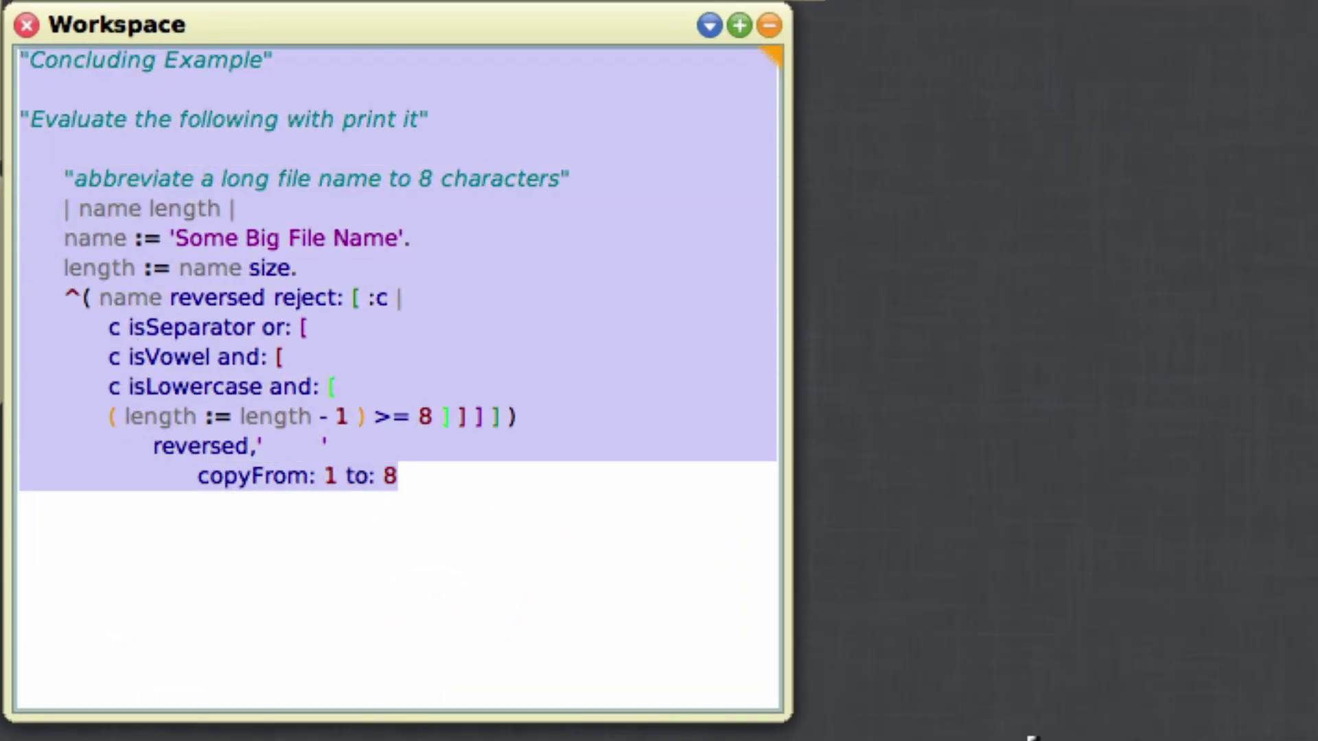
key("ctrl+p")
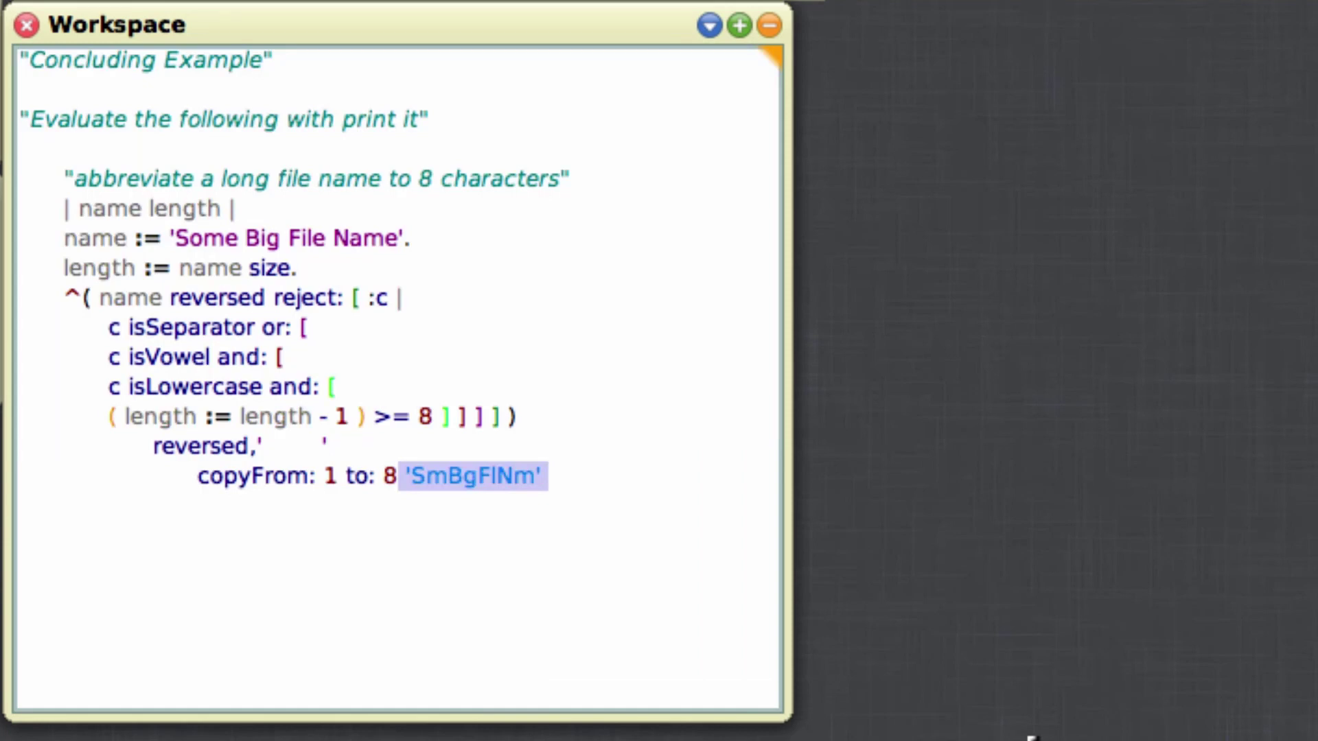